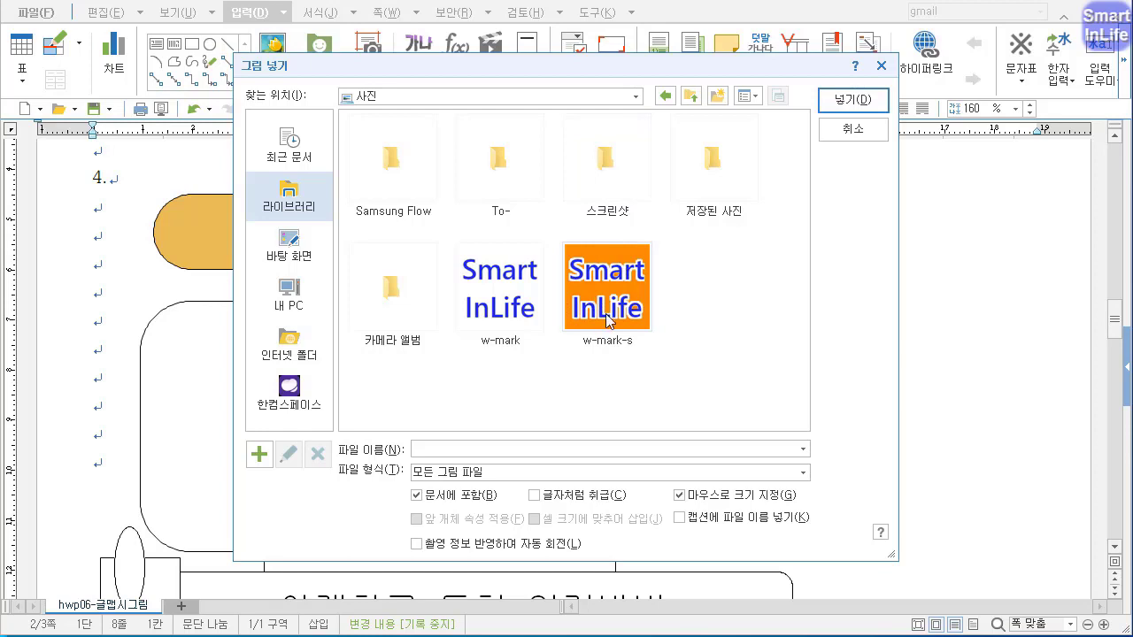
Step: Insert the w-mark-s picture below item 4 at about 28 by 28 mm, and nudge it slightly downward
left_click(621, 303)
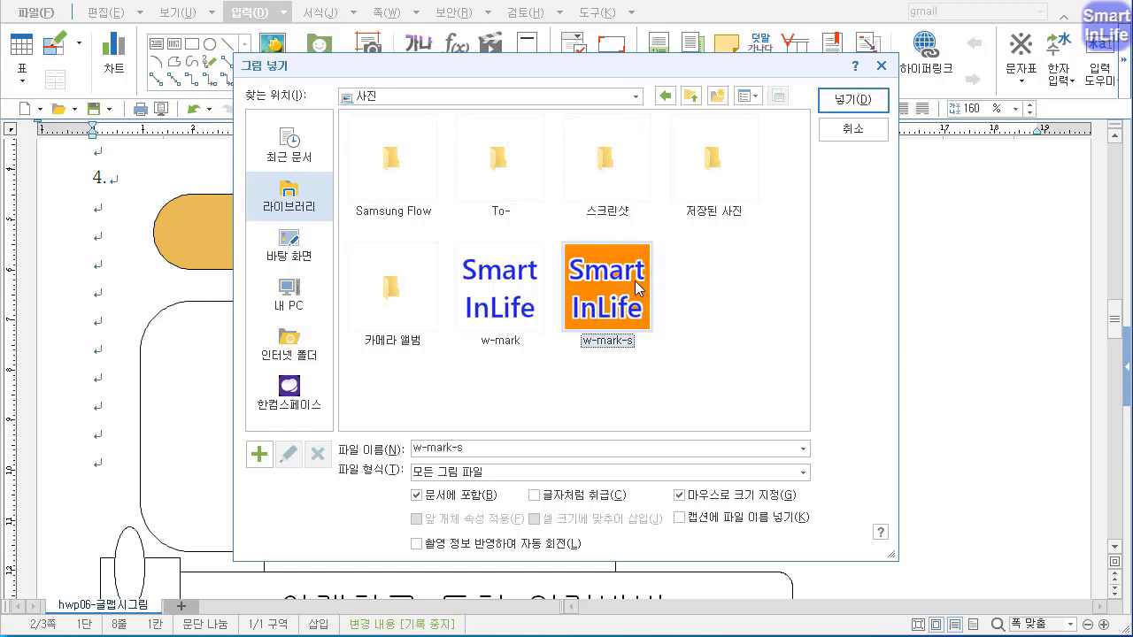
left_click(853, 101)
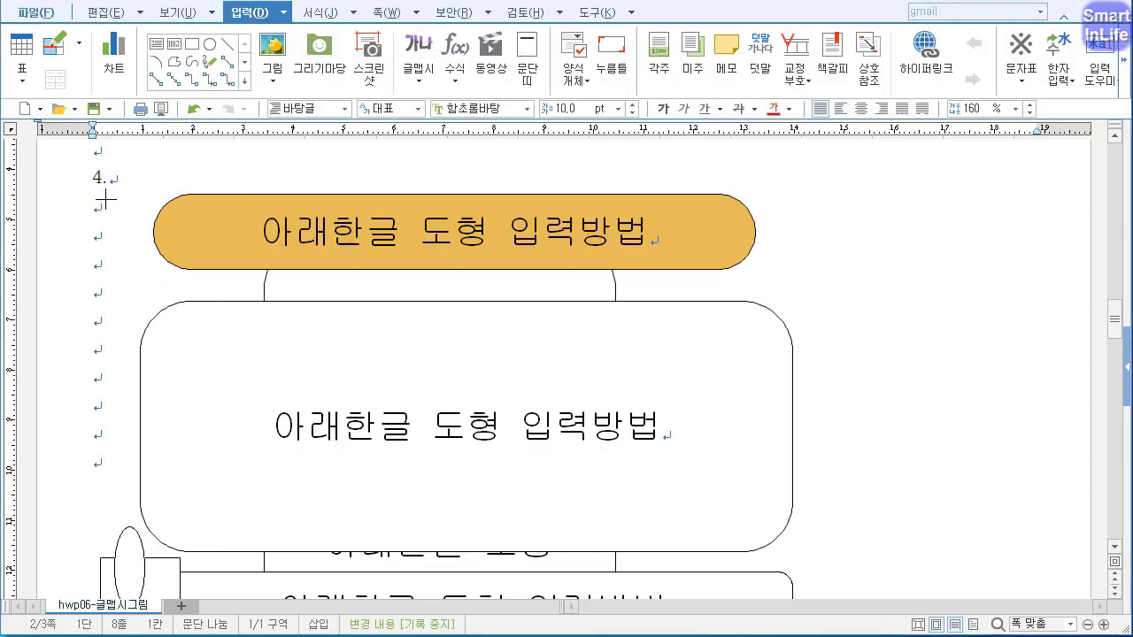
left_click_drag(104, 208, 225, 329)
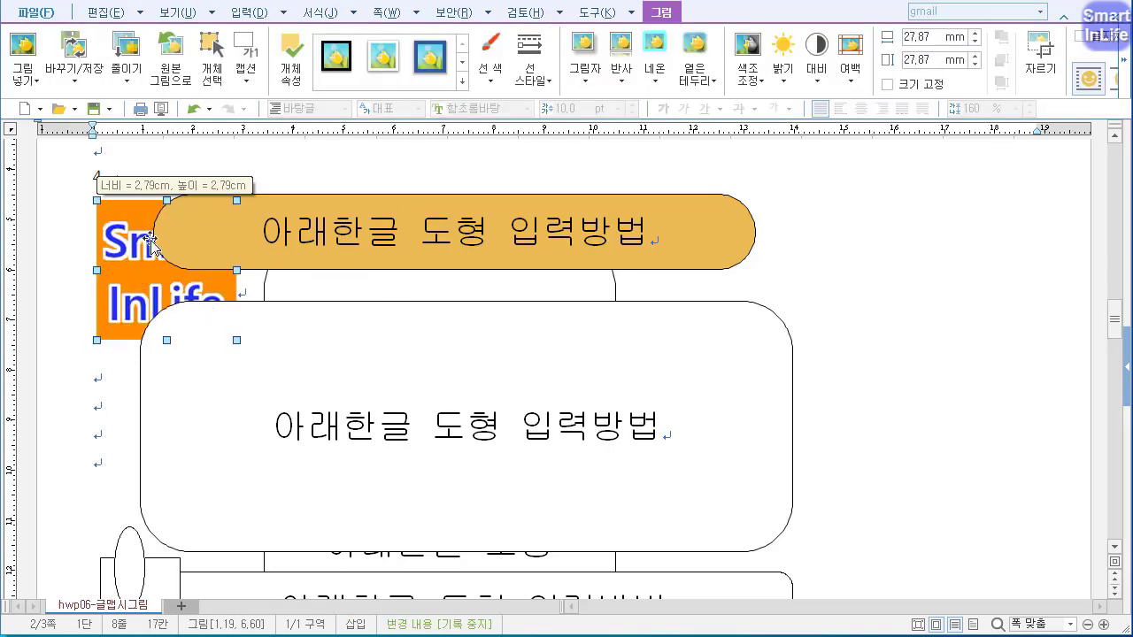
left_click_drag(118, 253, 129, 283)
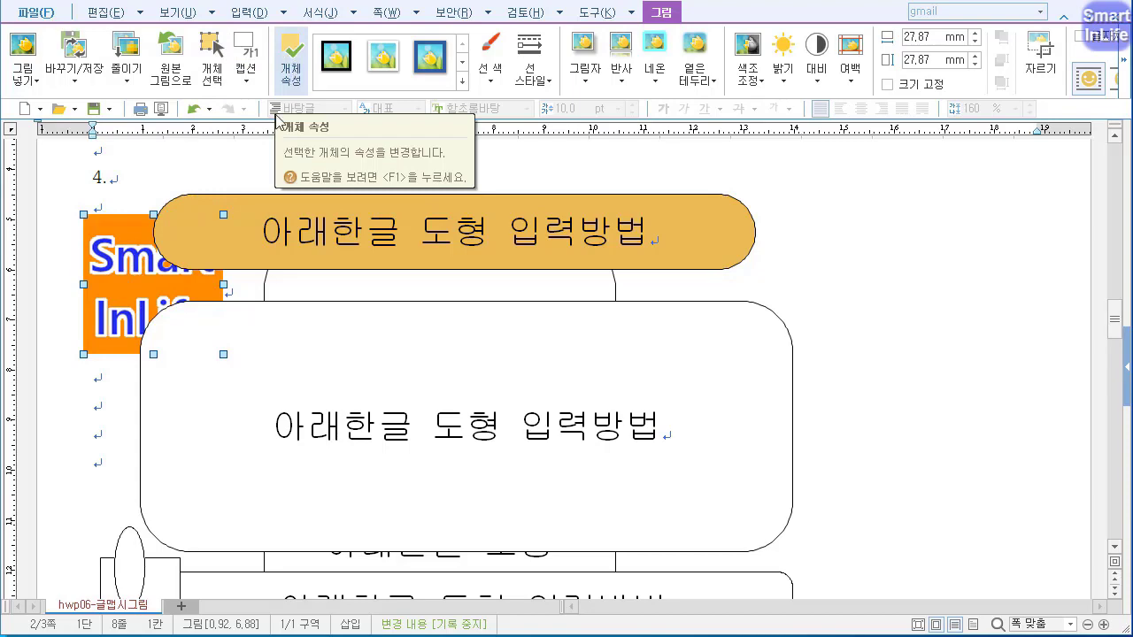
Step: Set the inserted picture's width to 40 mm and height to 30 mm, and fix its size
right_click(135, 235)
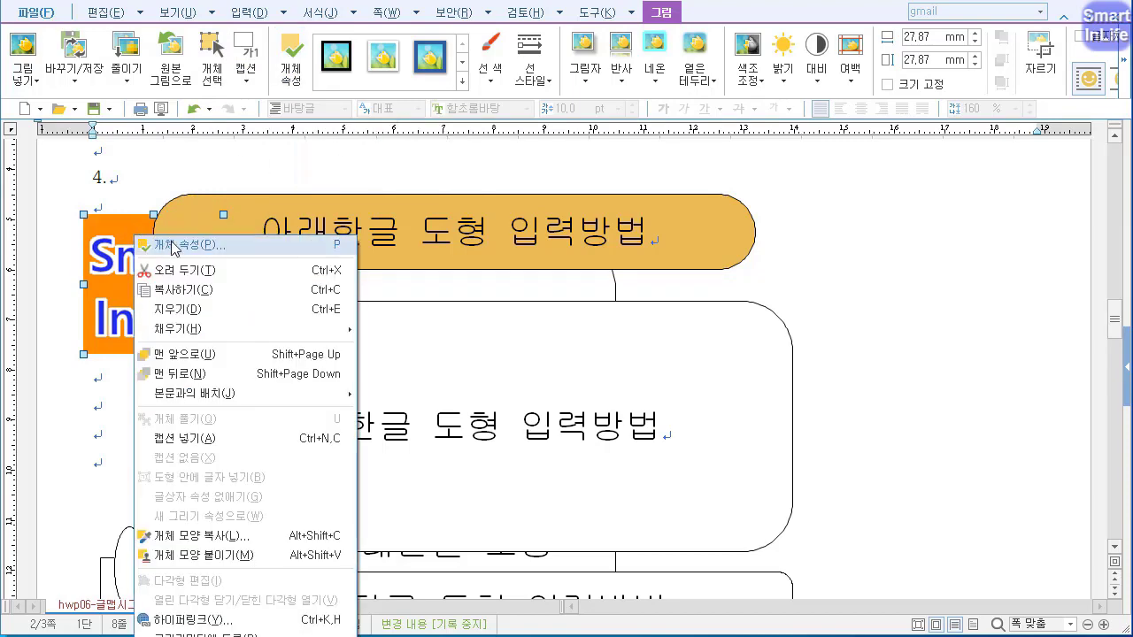
left_click(173, 245)
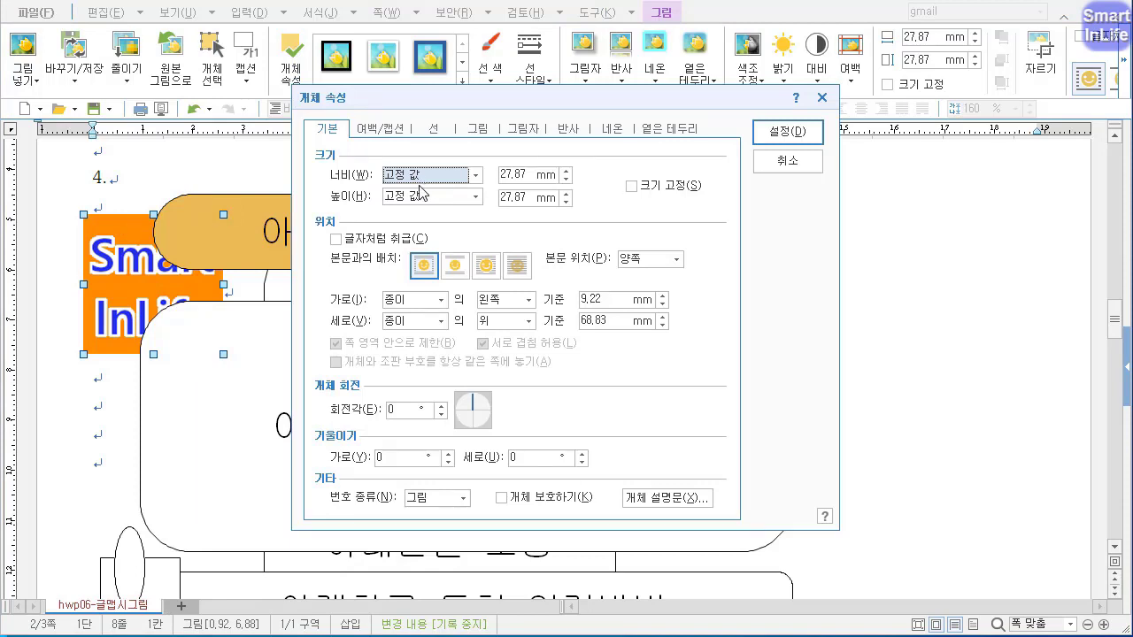
left_click(529, 175)
type("40")
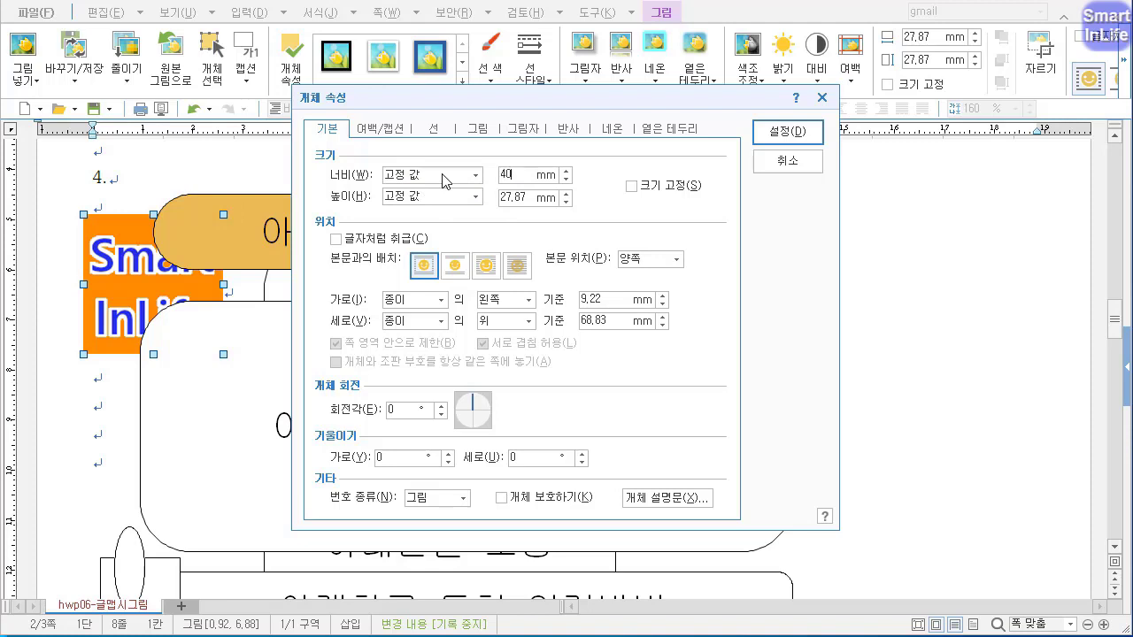
key("Tab")
key("Tab")
type("3")
left_click(632, 186)
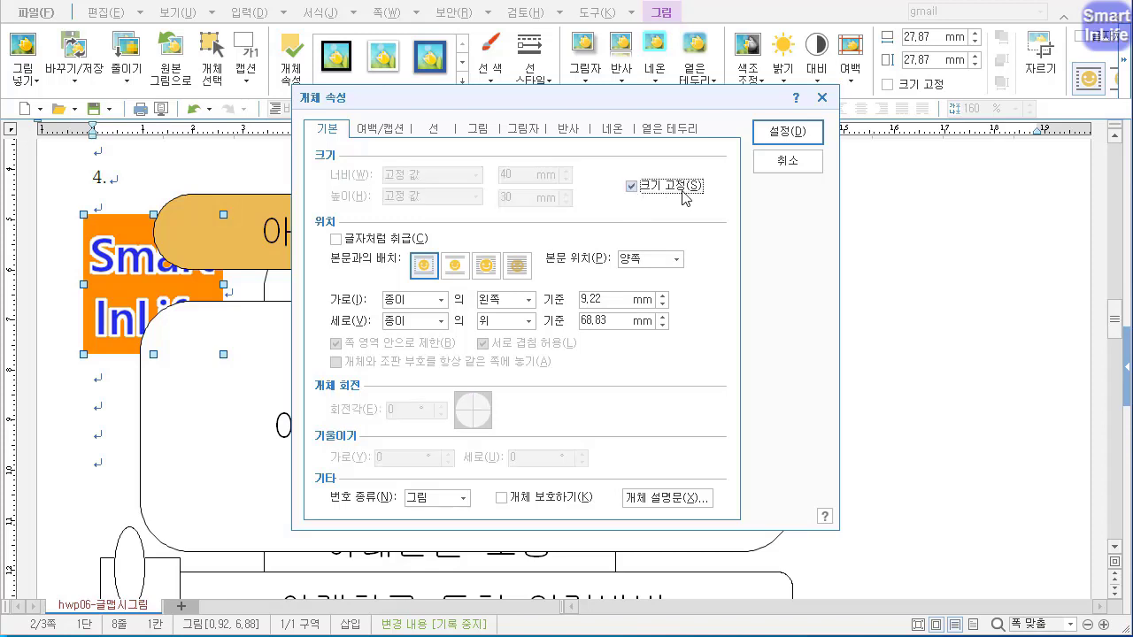
left_click(782, 134)
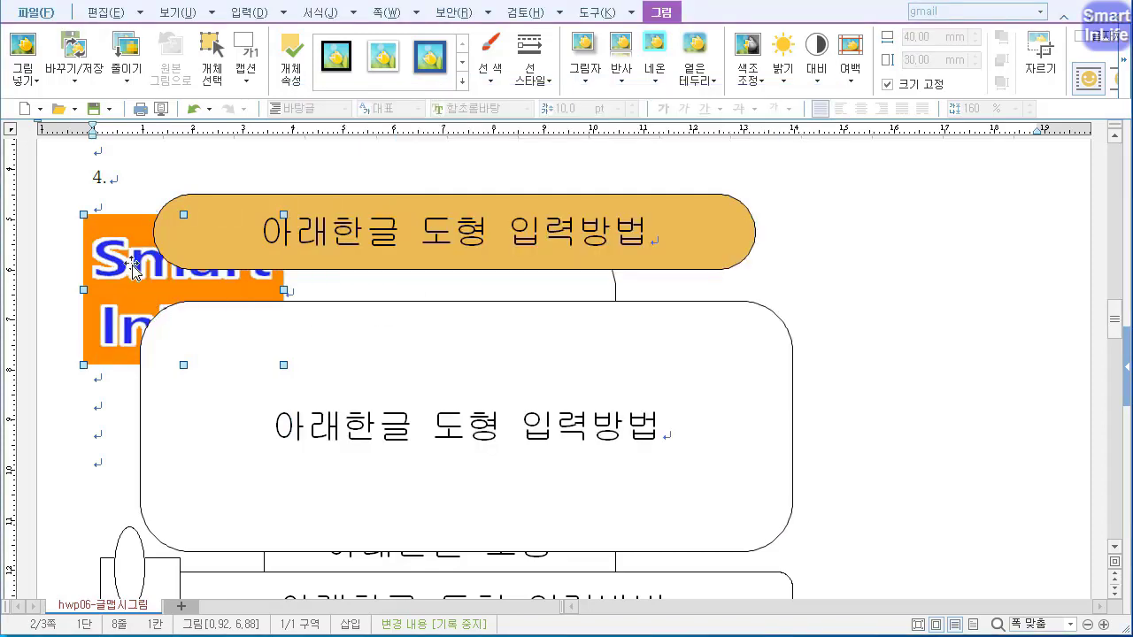
Step: Place the picture in front of the text and move it over the left ends of the two rounded shapes
left_click_drag(128, 268, 104, 326)
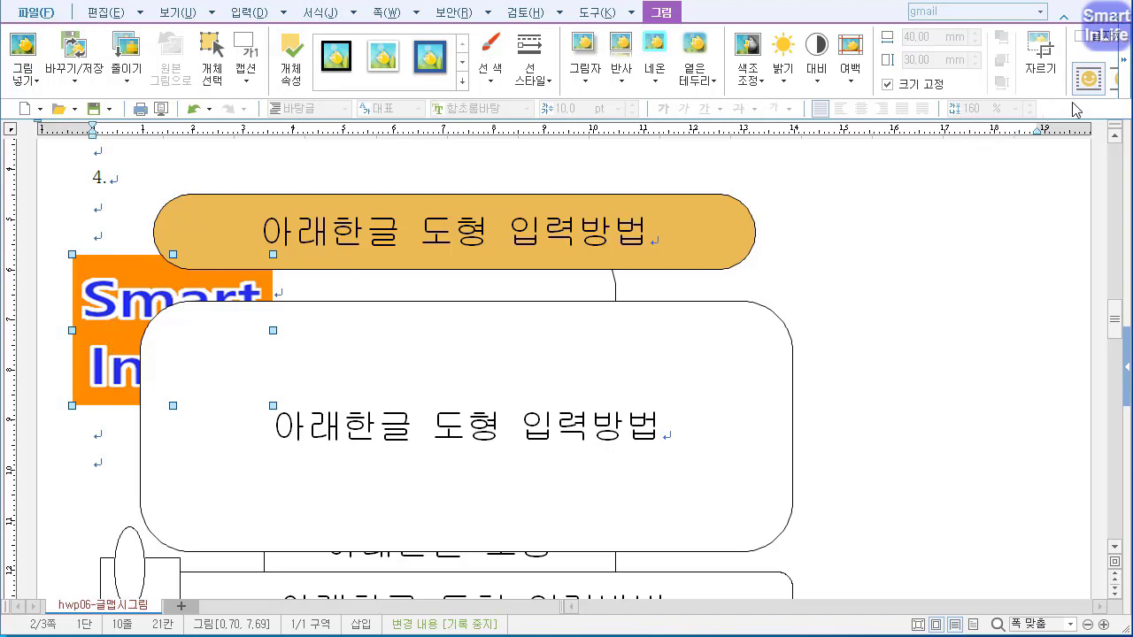
left_click(1124, 87)
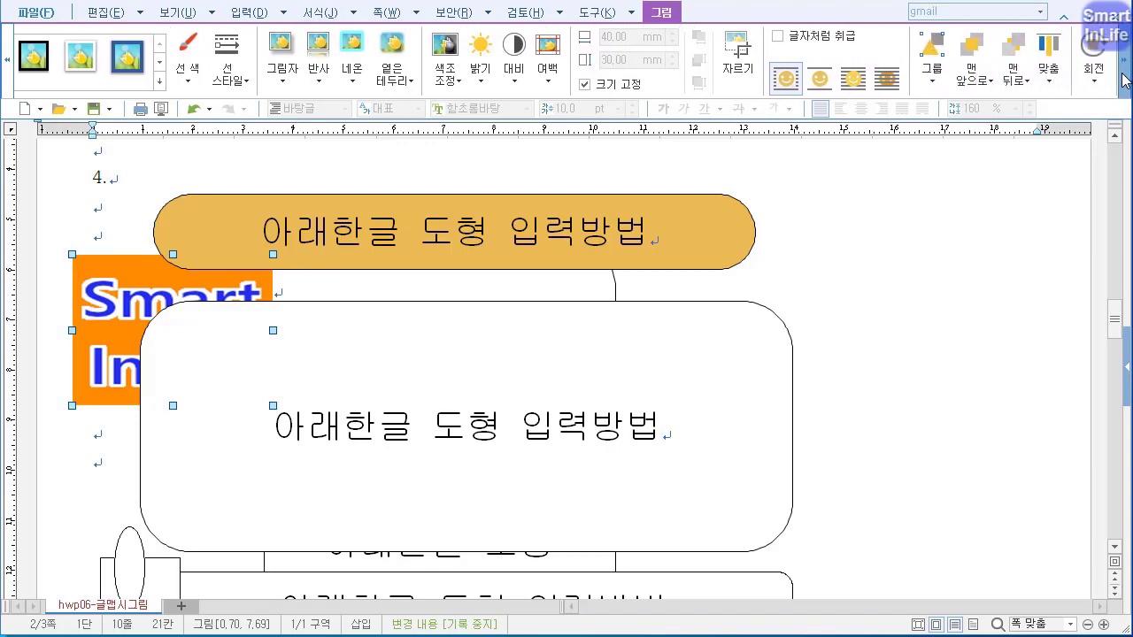
left_click(948, 81)
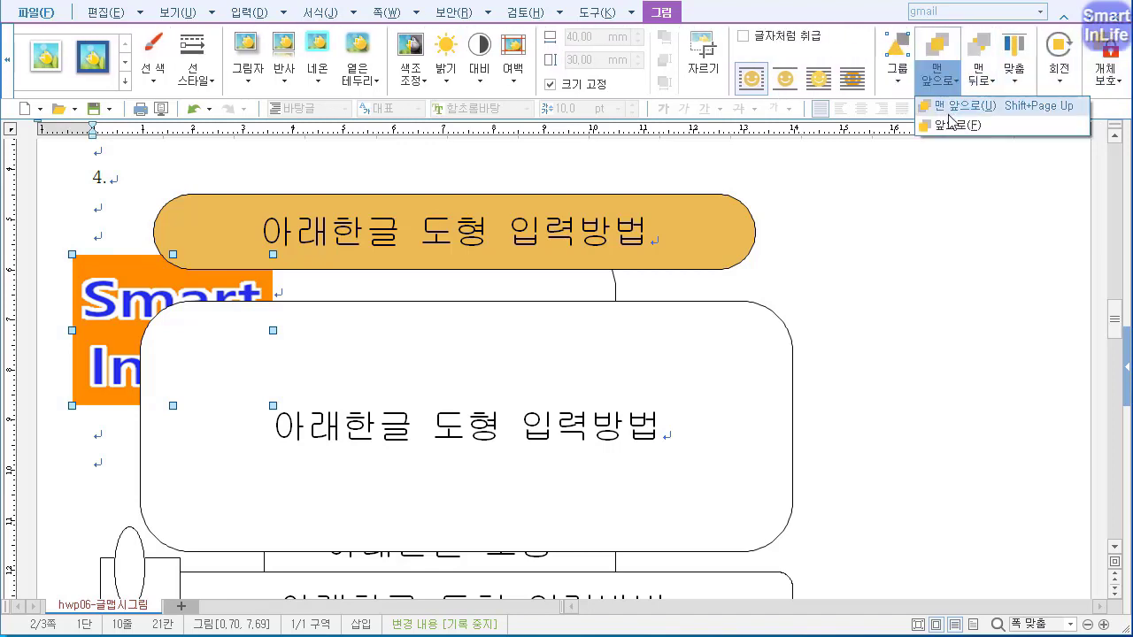
left_click(954, 107)
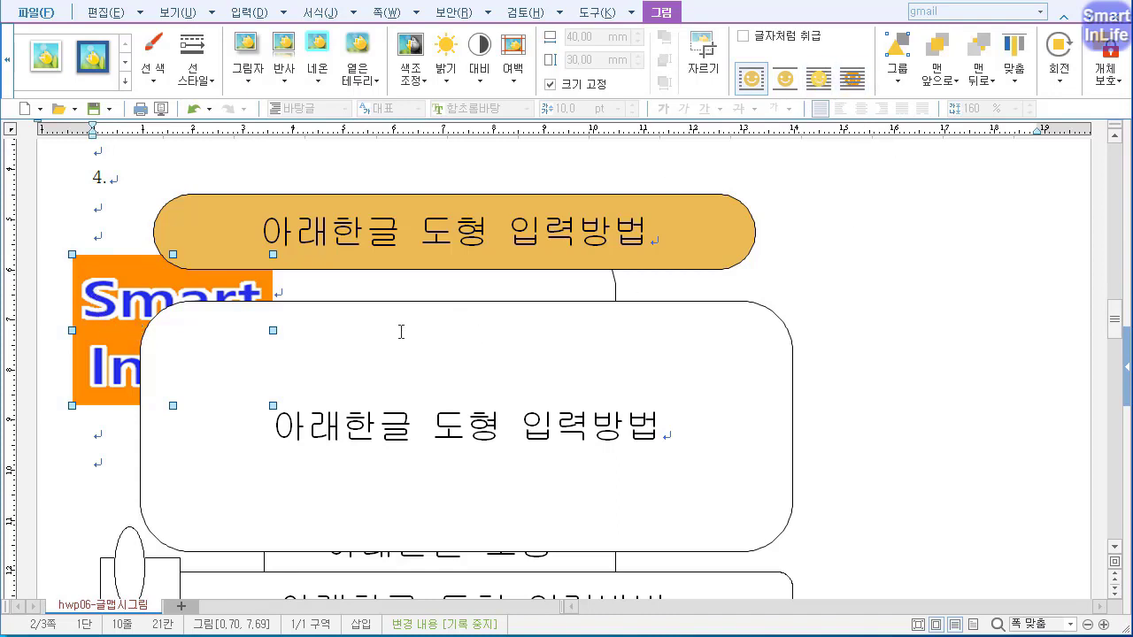
left_click(819, 82)
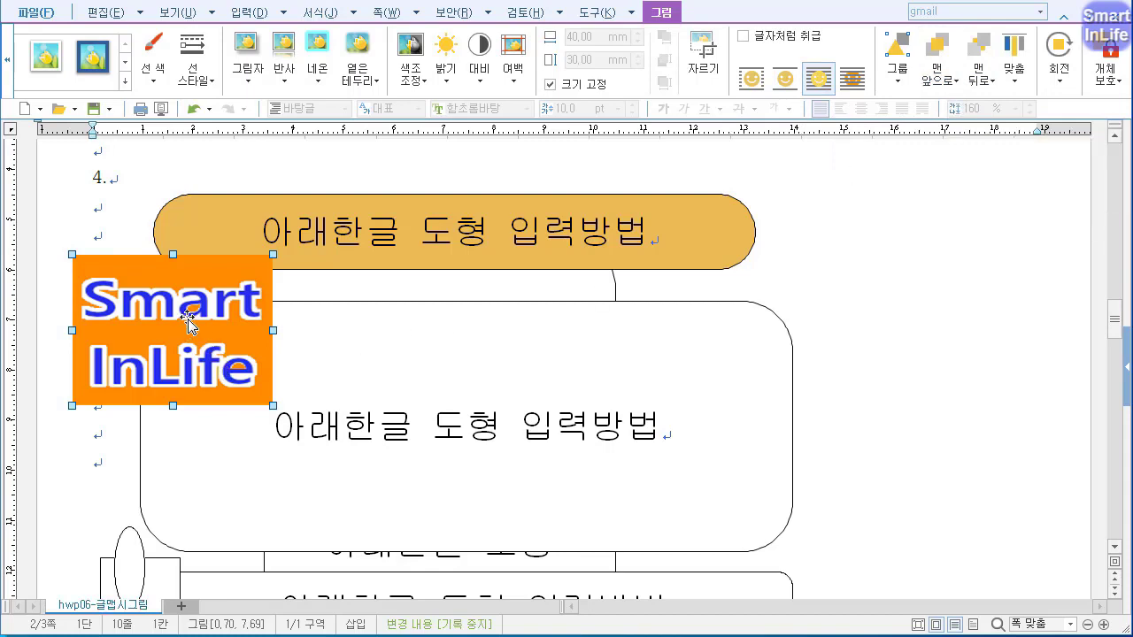
mouse_move(188, 319)
left_mouse_down()
mouse_move(230, 341)
mouse_move(253, 431)
mouse_move(228, 409)
mouse_move(202, 355)
mouse_move(190, 321)
mouse_move(203, 306)
left_mouse_up()
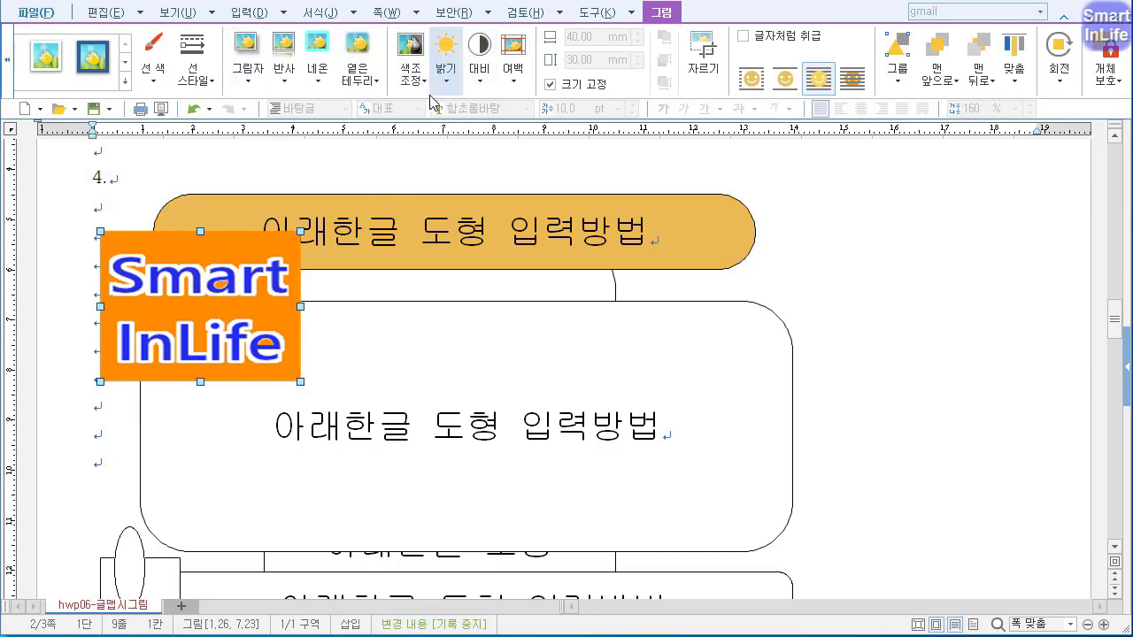
Step: Apply the grayscale (회색조) picture effect to the Smart InLife picture
right_click(258, 256)
key("Escape")
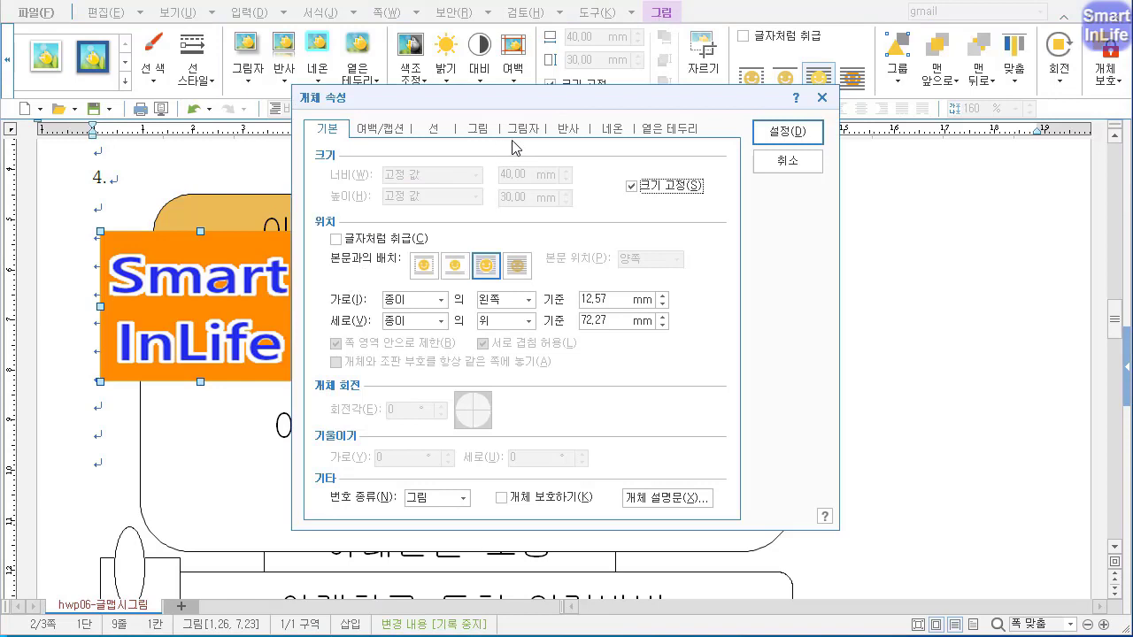
left_click(478, 129)
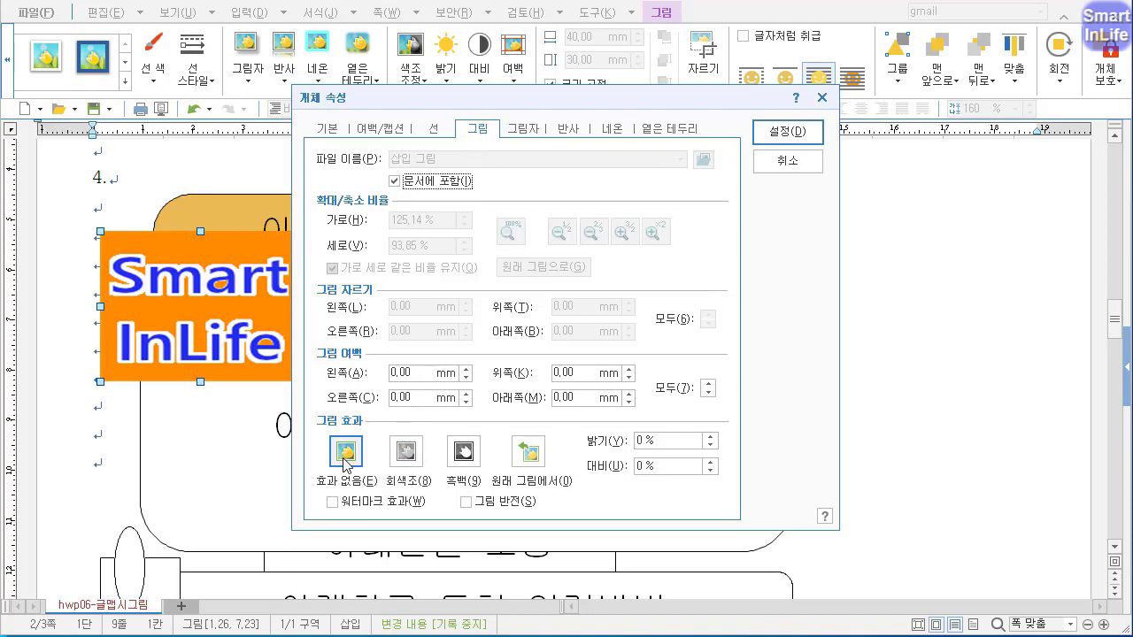
left_click(410, 467)
left_click(410, 467)
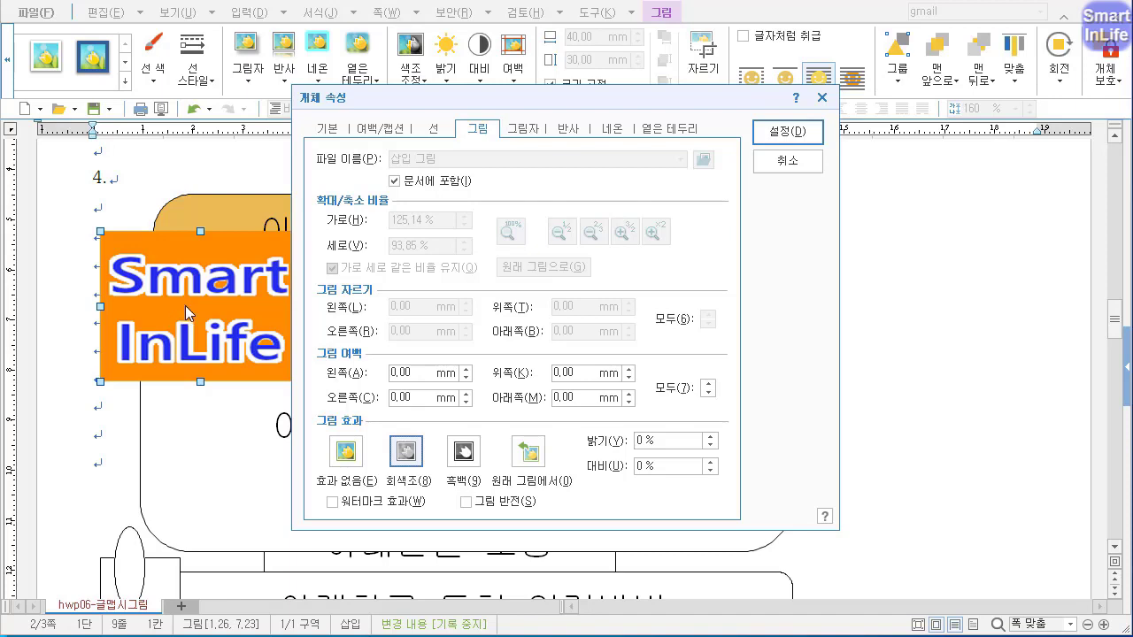
left_click(787, 132)
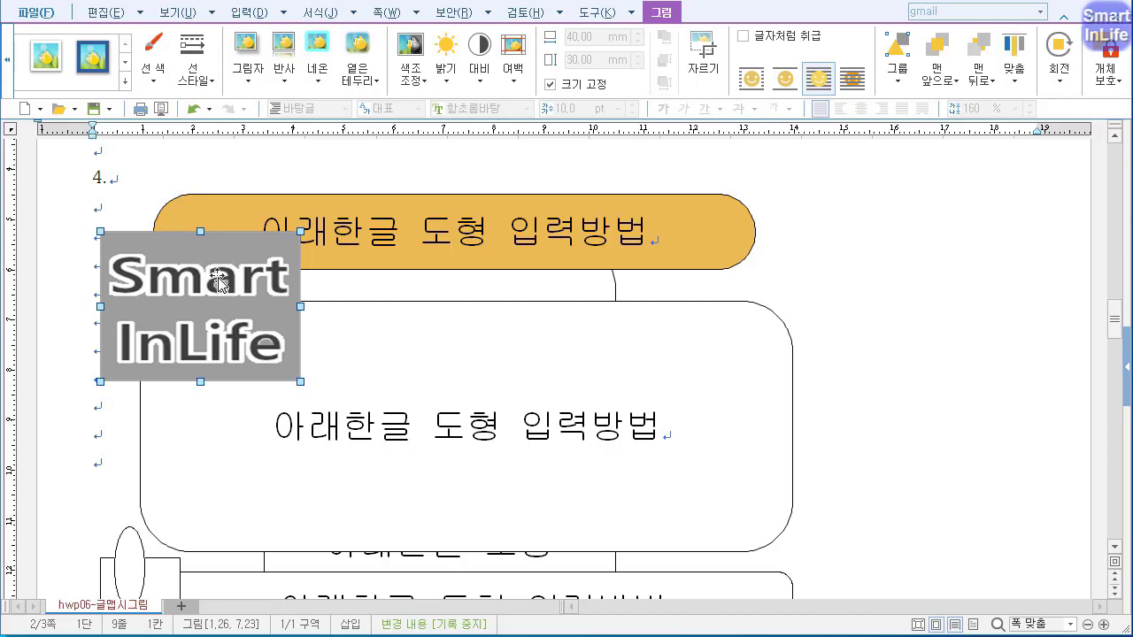
Step: Apply the watermark effect to the picture with 70% brightness and -50% contrast, and shift it slightly down and right
right_click(217, 274)
left_click(251, 287)
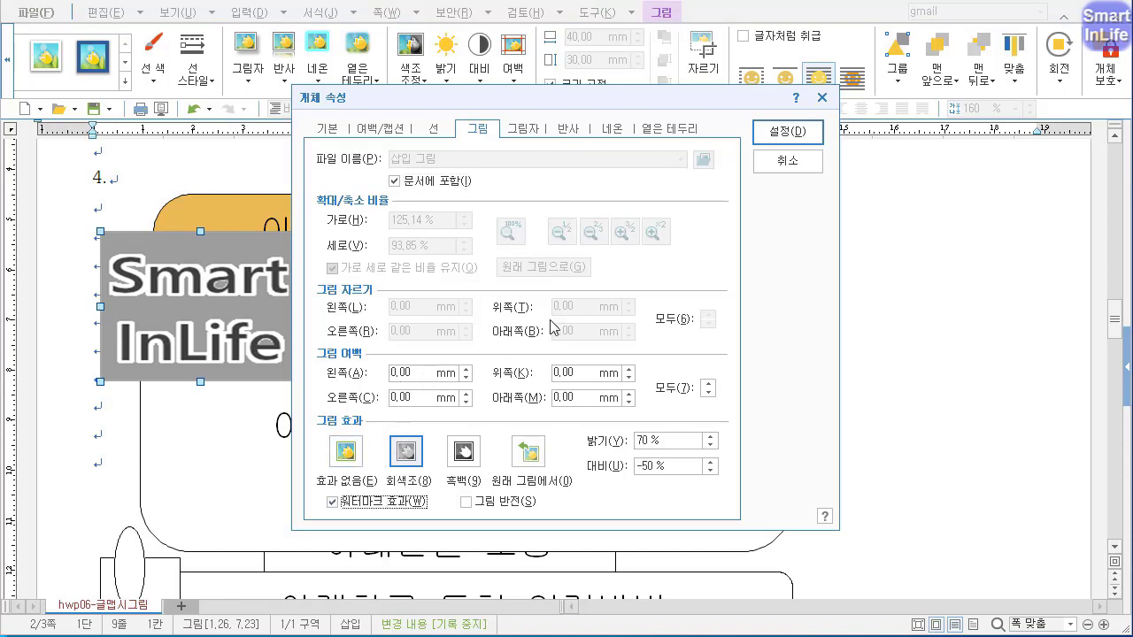
left_click(770, 135)
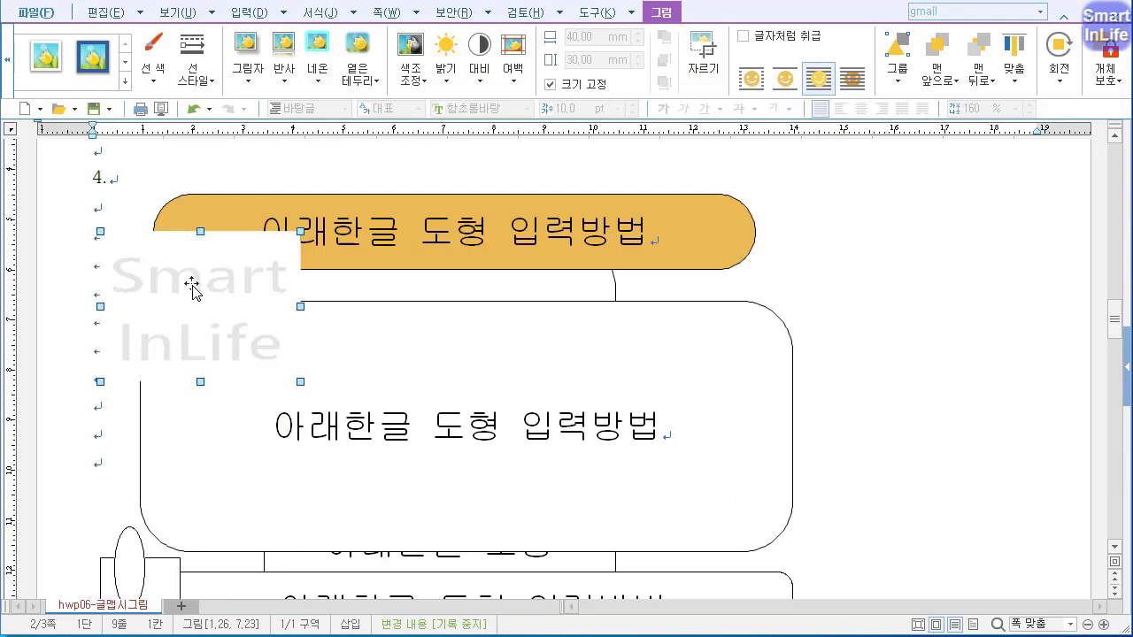
mouse_move(195, 291)
left_mouse_down()
mouse_move(341, 300)
mouse_move(202, 295)
mouse_move(209, 306)
left_mouse_up()
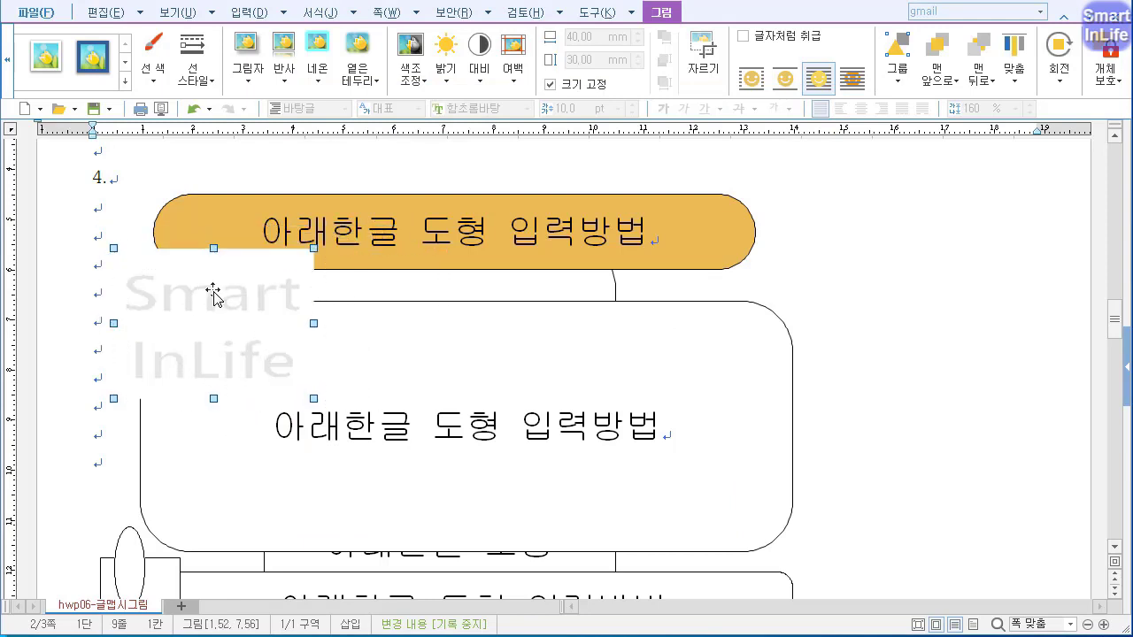
Step: Turn off the picture's watermark effect, keep it grayscale, and move it down over the large rounded rectangle's left edge
right_click(224, 279)
left_click(261, 290)
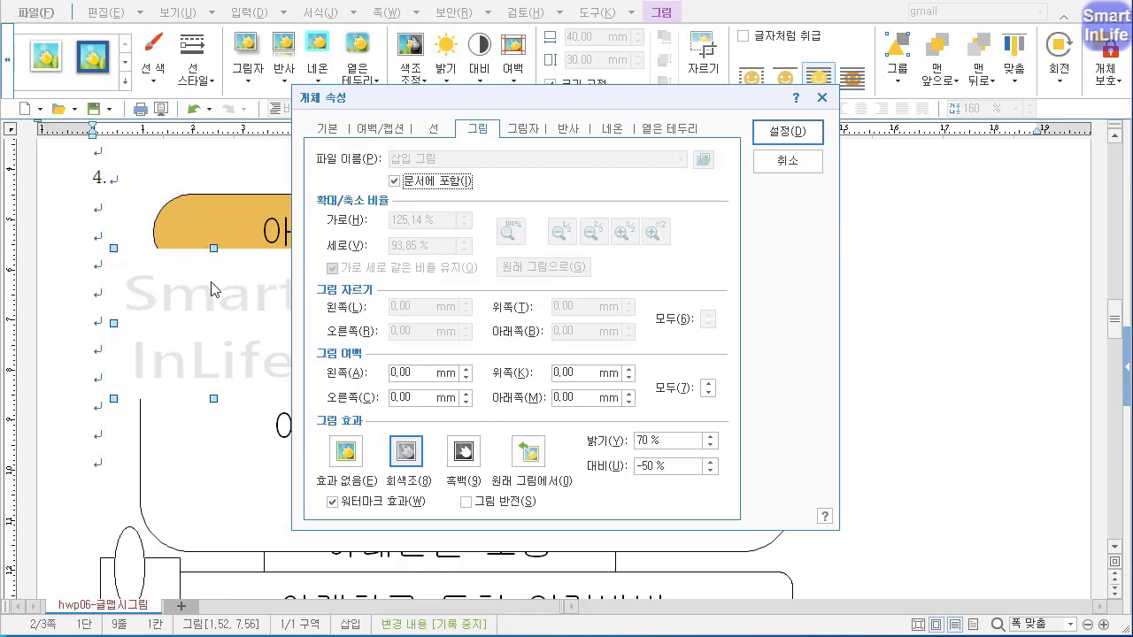
left_click(370, 504)
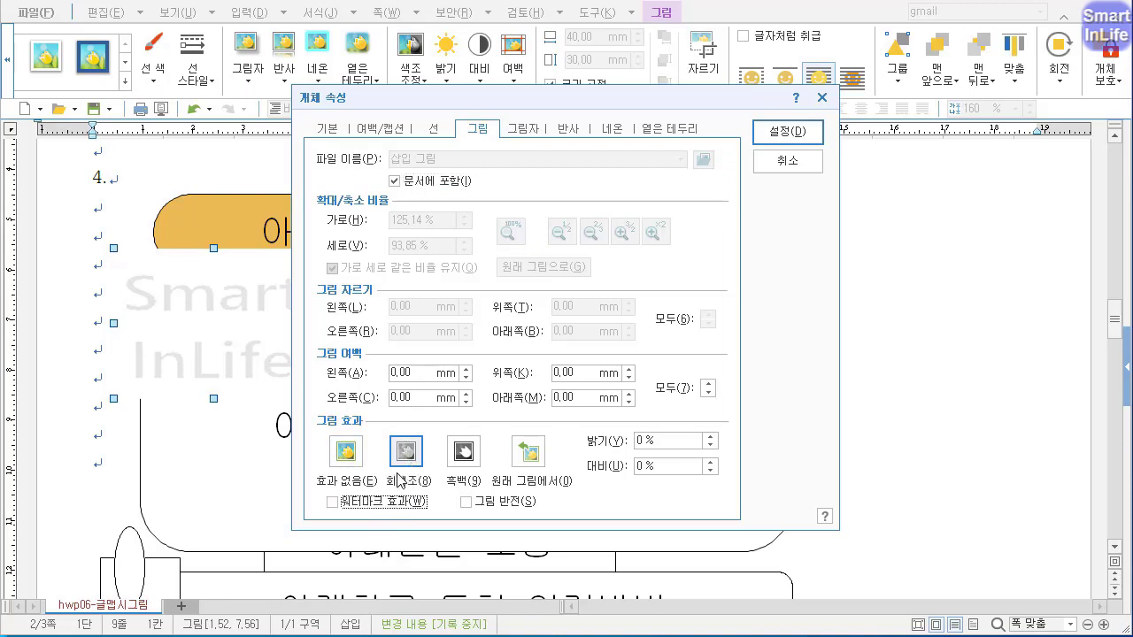
left_click(416, 458)
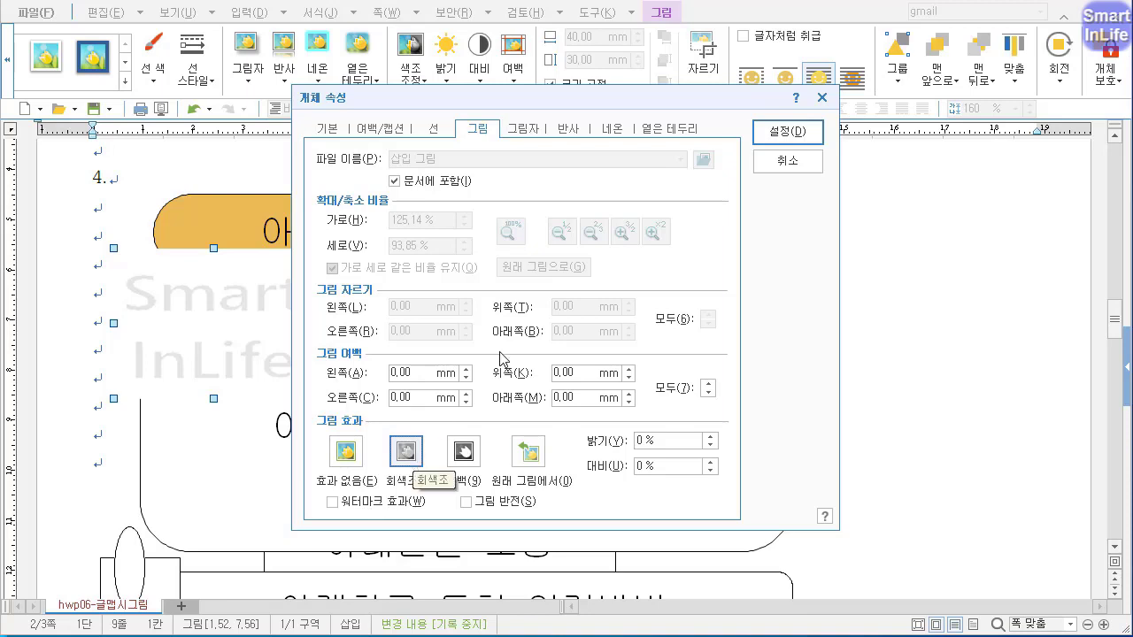
left_click(787, 133)
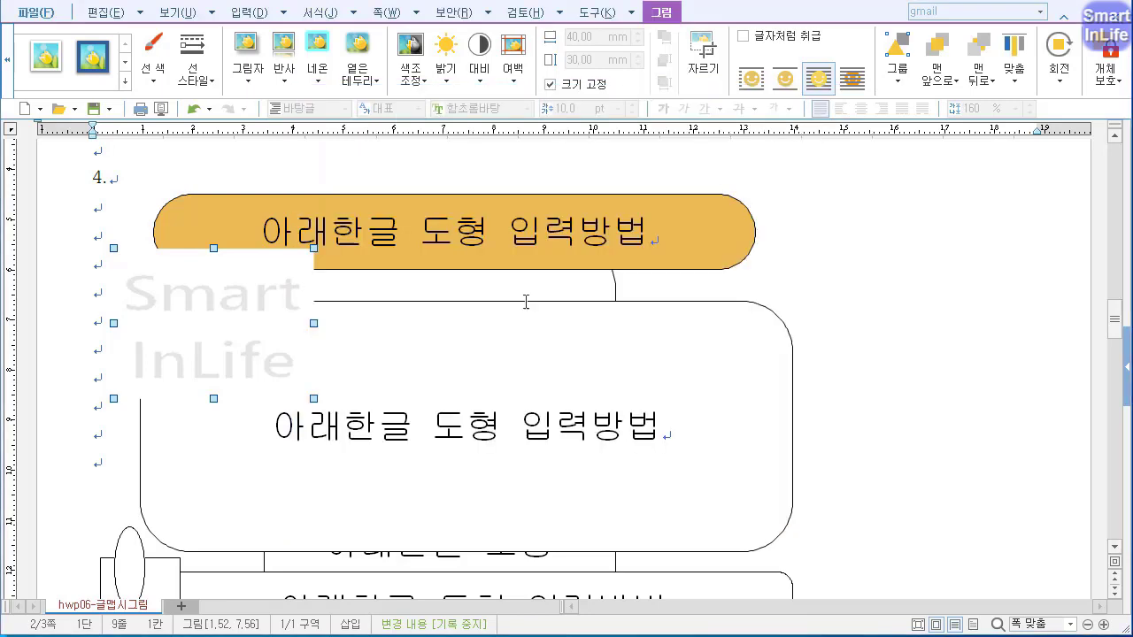
left_click_drag(239, 335, 255, 387)
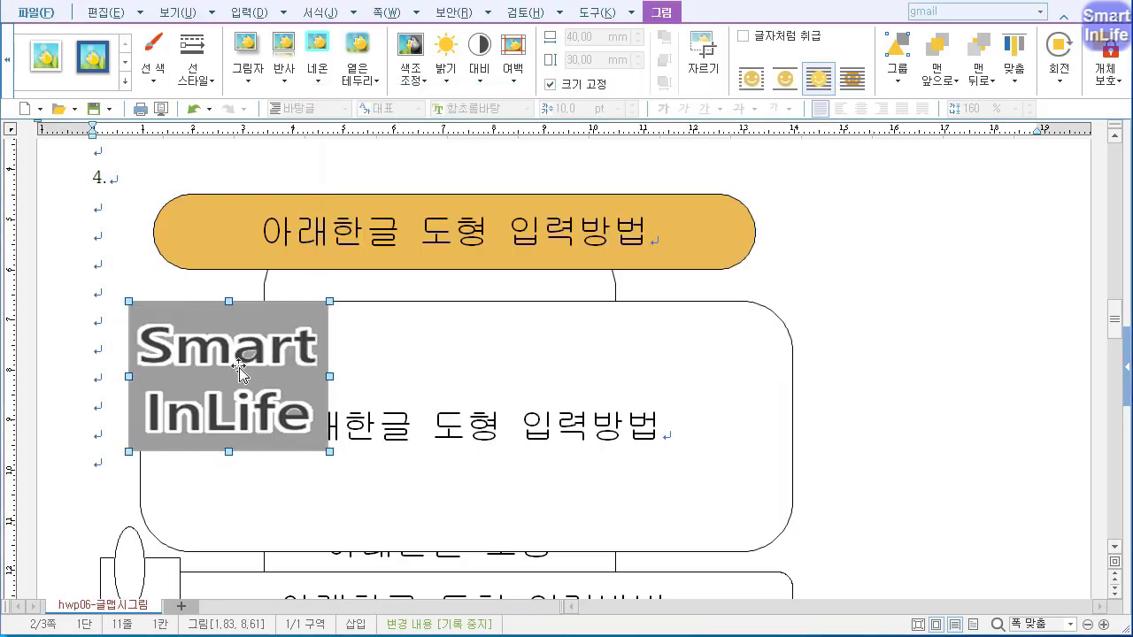
Step: Give the Smart InLife picture a solid border line through its object properties
right_click(234, 354)
left_click(317, 317)
double_click(312, 338)
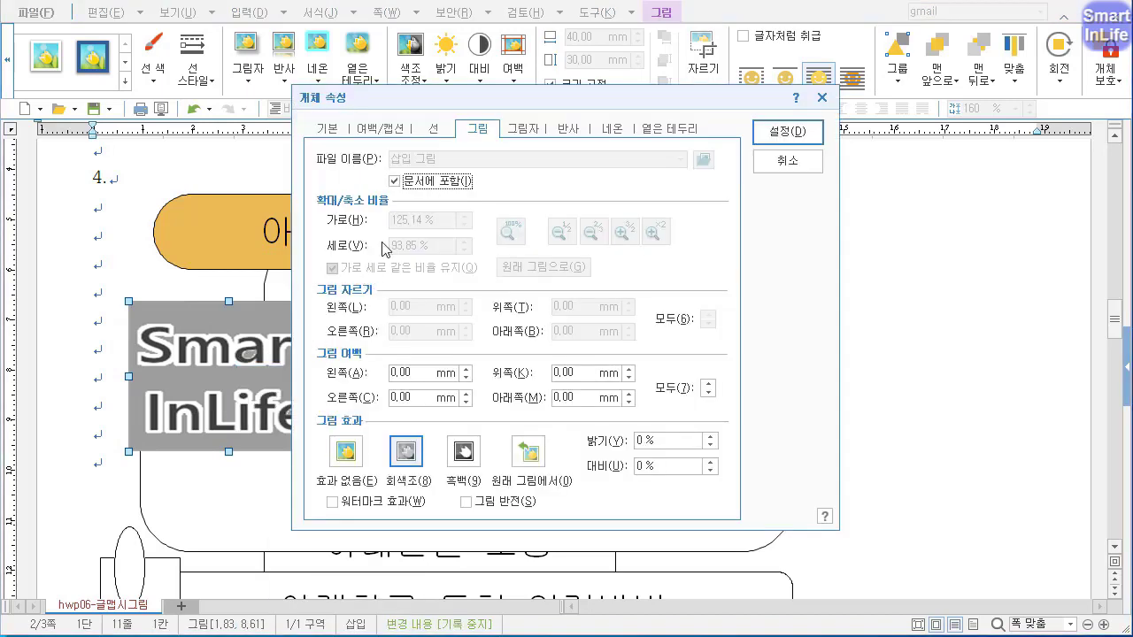
left_click_drag(553, 99, 522, 190)
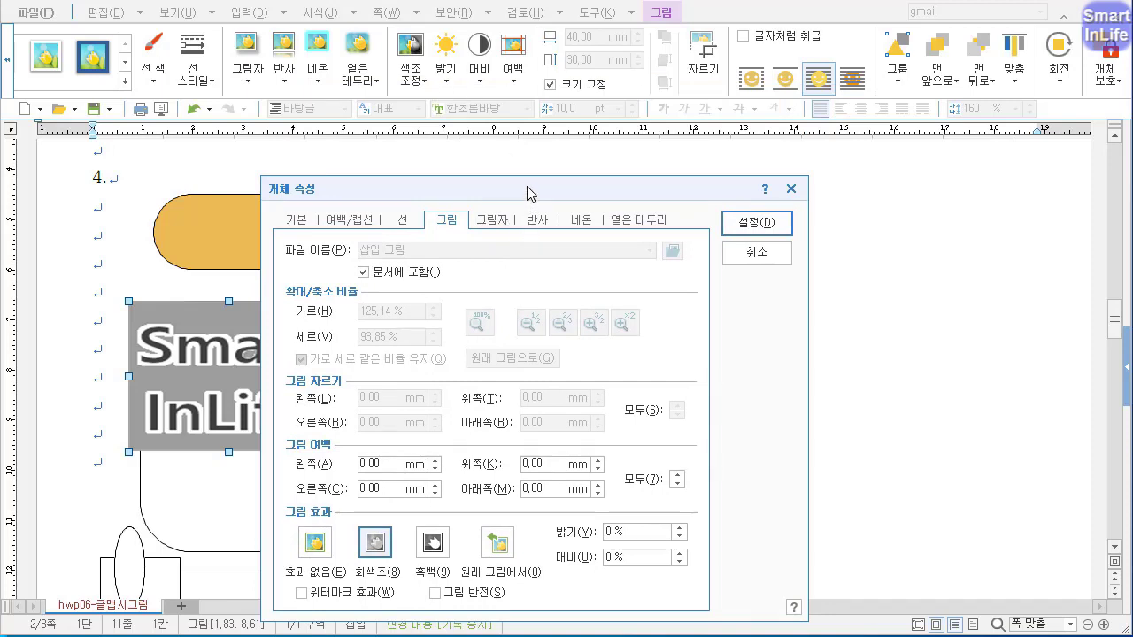
left_click_drag(529, 189, 538, 169)
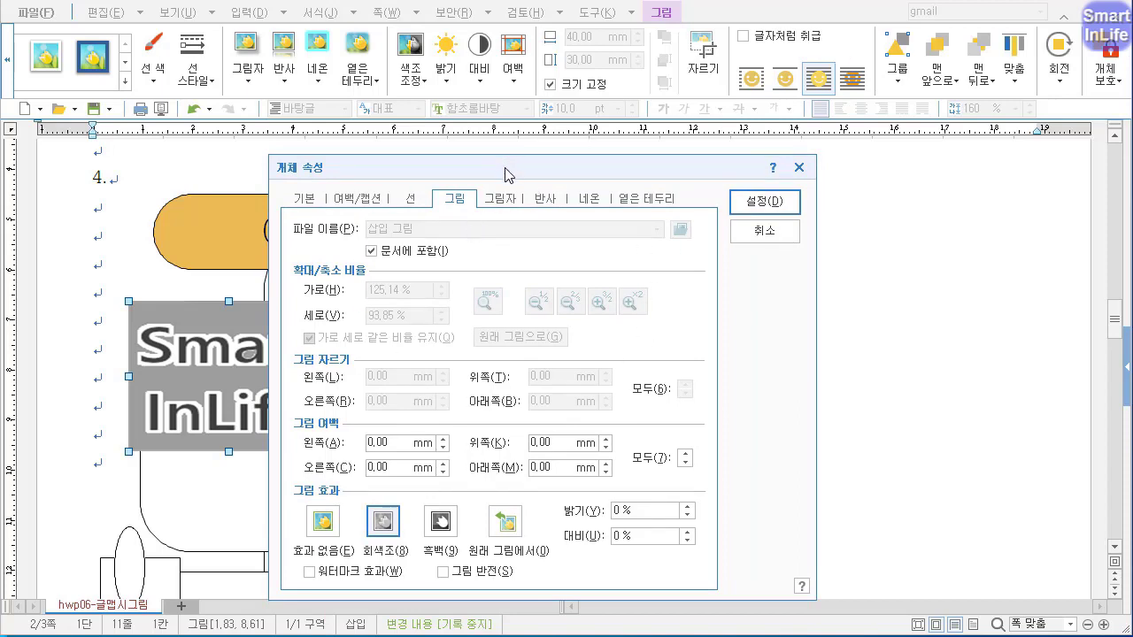
left_click_drag(509, 174, 518, 146)
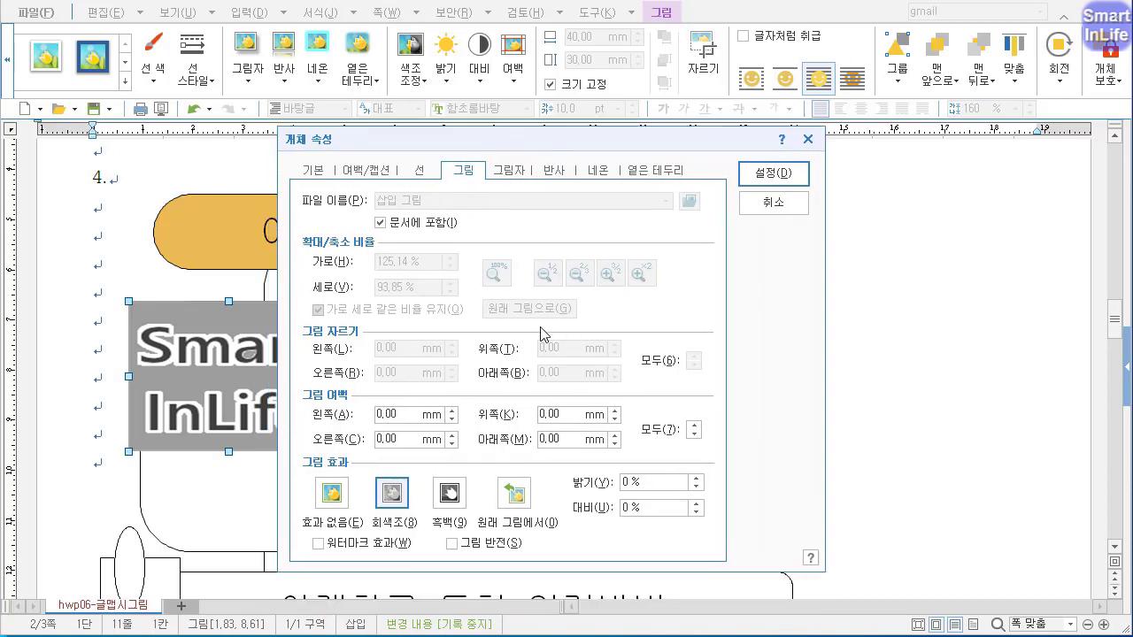
left_click(422, 176)
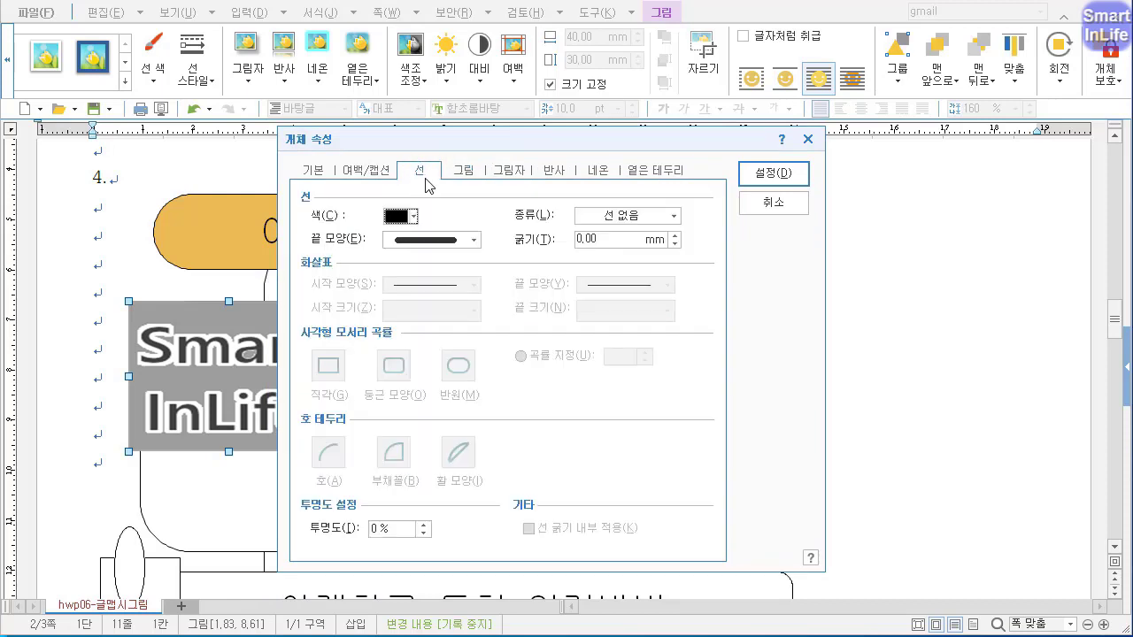
left_click(625, 216)
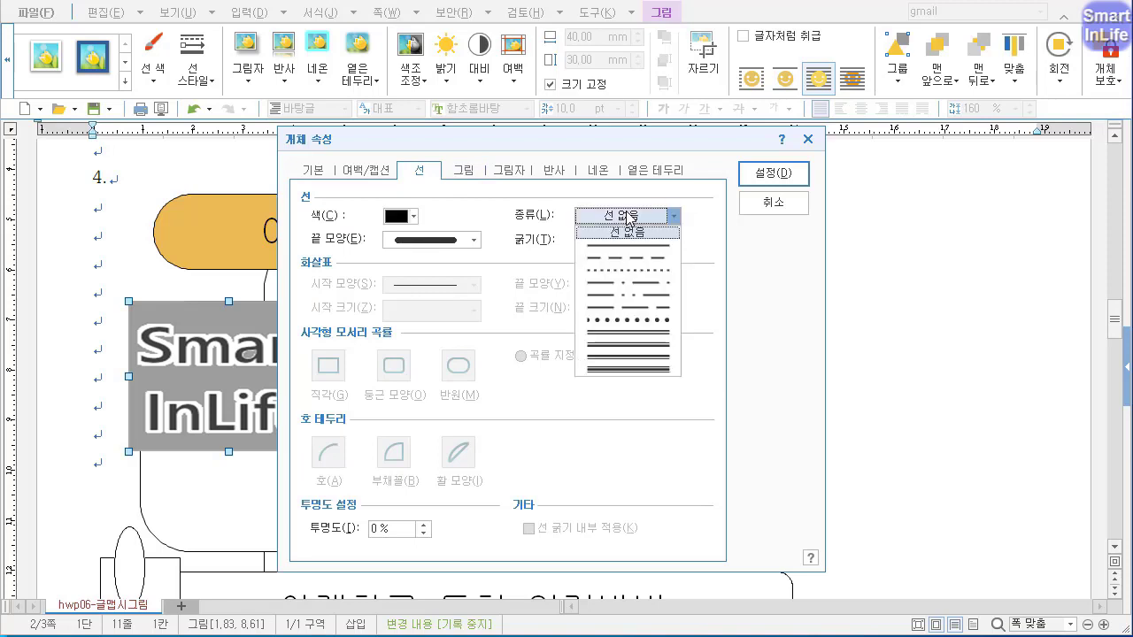
left_click(626, 250)
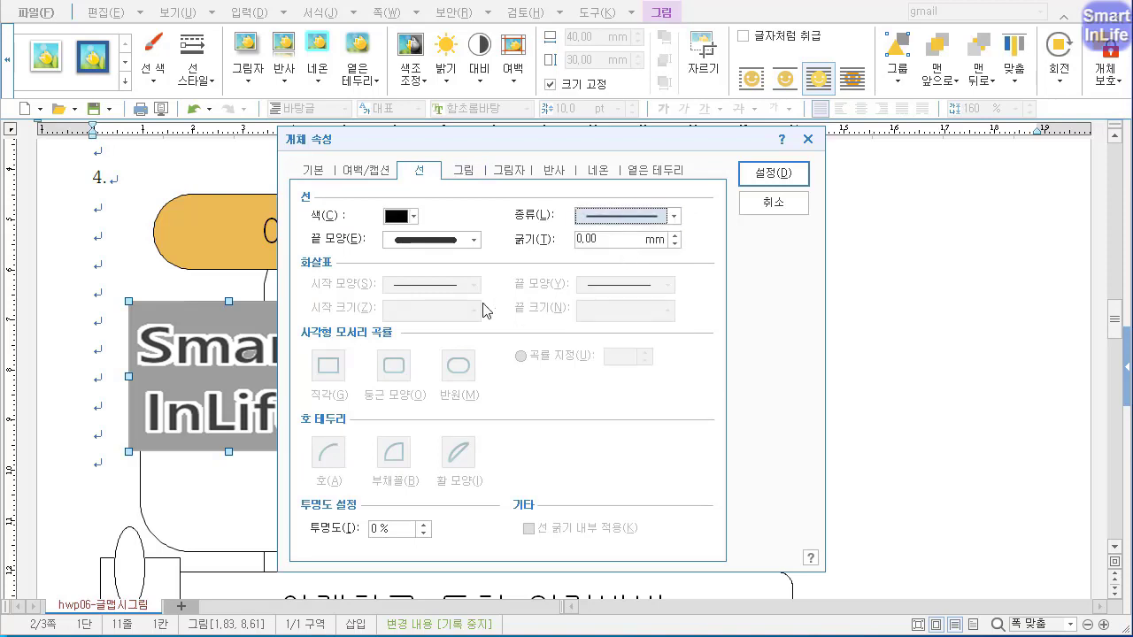
Step: Set the picture's border to 2.00 mm thick and red, apply it, and move the picture slightly up
double_click(646, 240)
type("2.00")
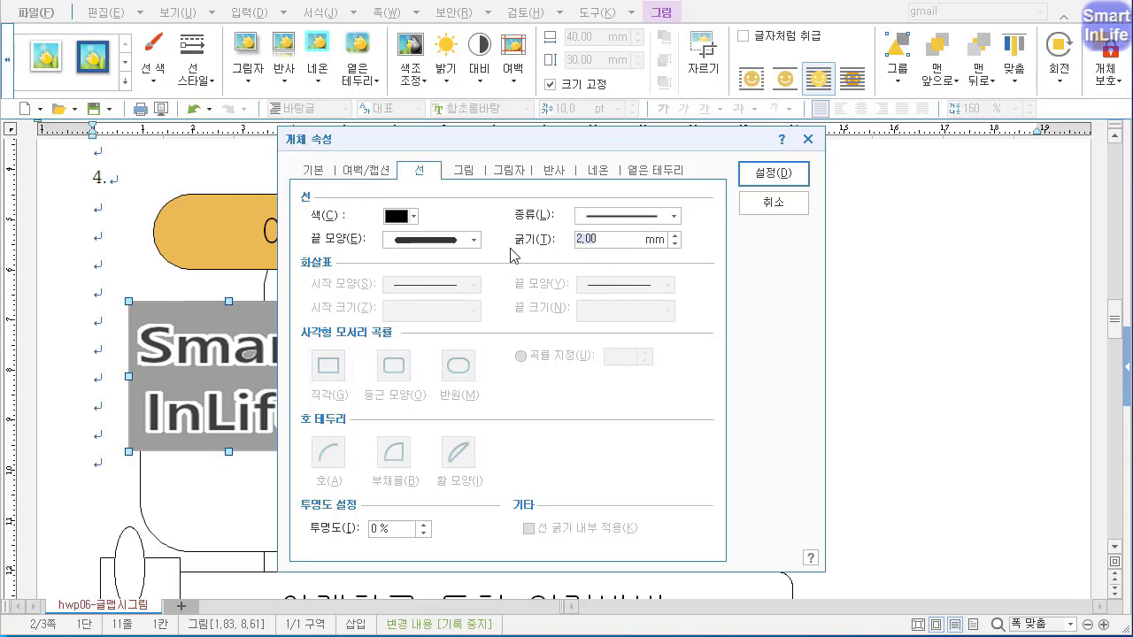
left_click(399, 217)
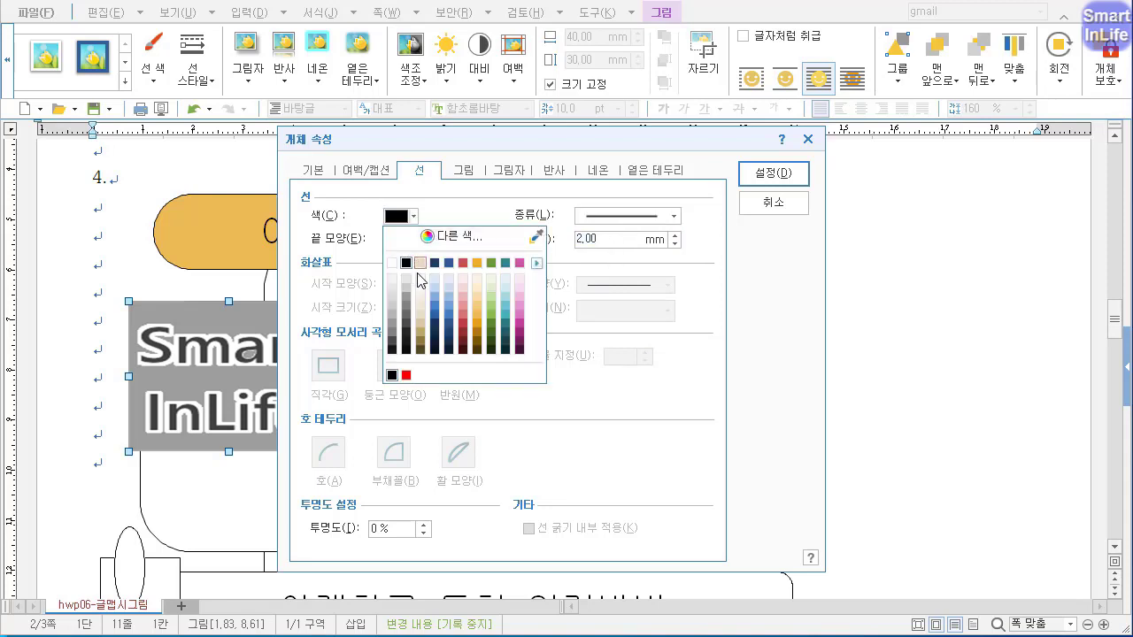
left_click(406, 375)
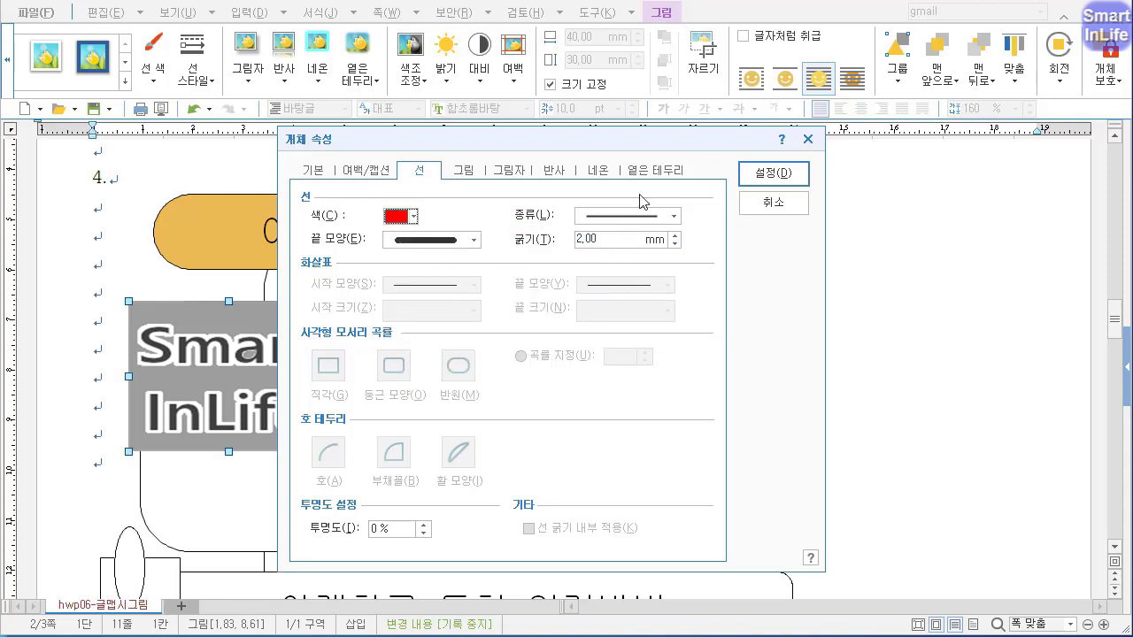
left_click(766, 177)
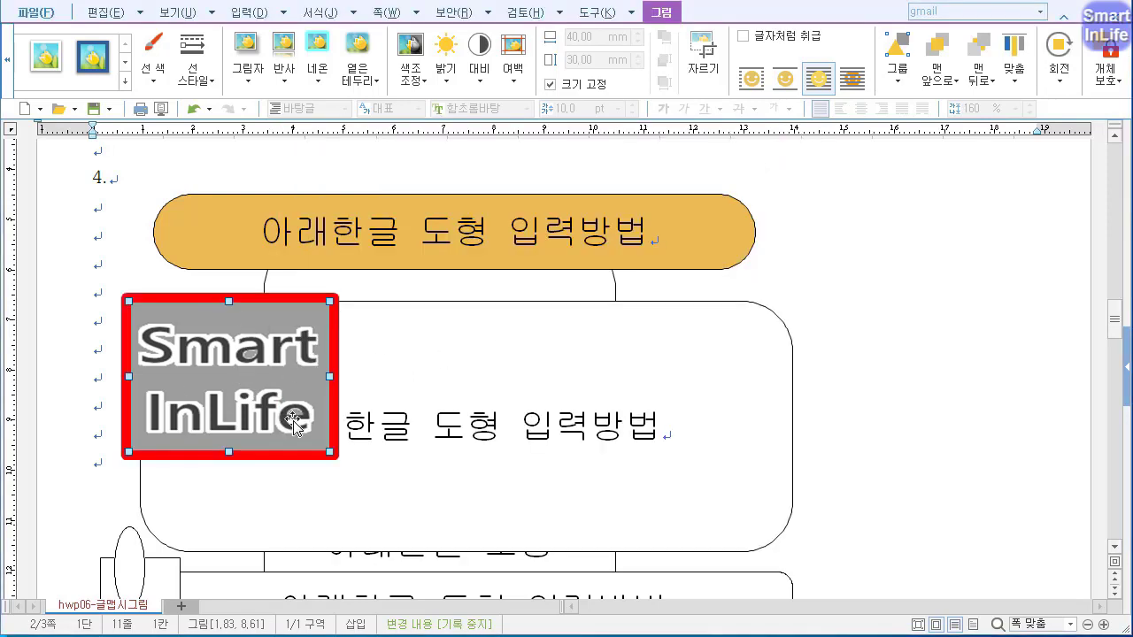
left_click_drag(235, 354, 245, 329)
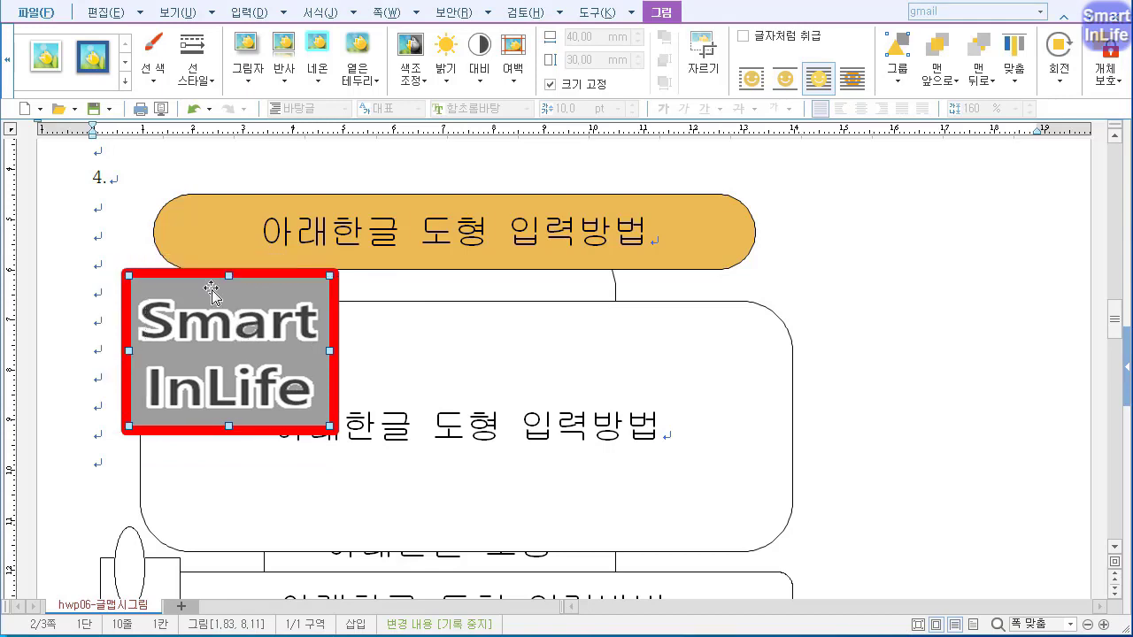
Step: Set all four outer margins (바깥 여백) of the picture to 1.00 mm and apply them
right_click(229, 336)
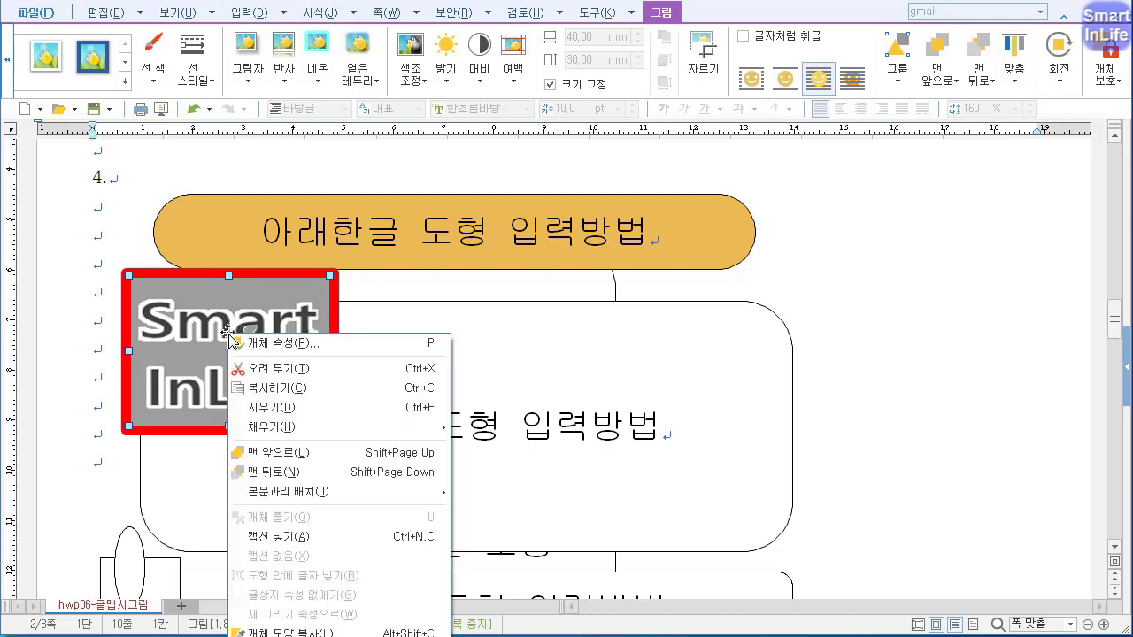
left_click(255, 345)
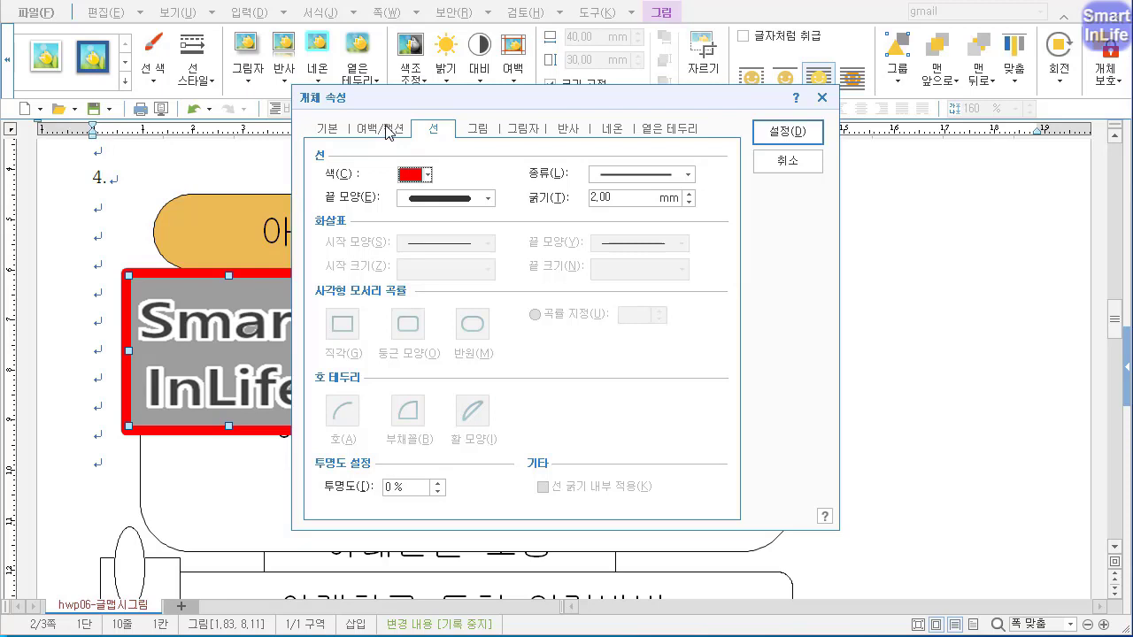
left_click(387, 133)
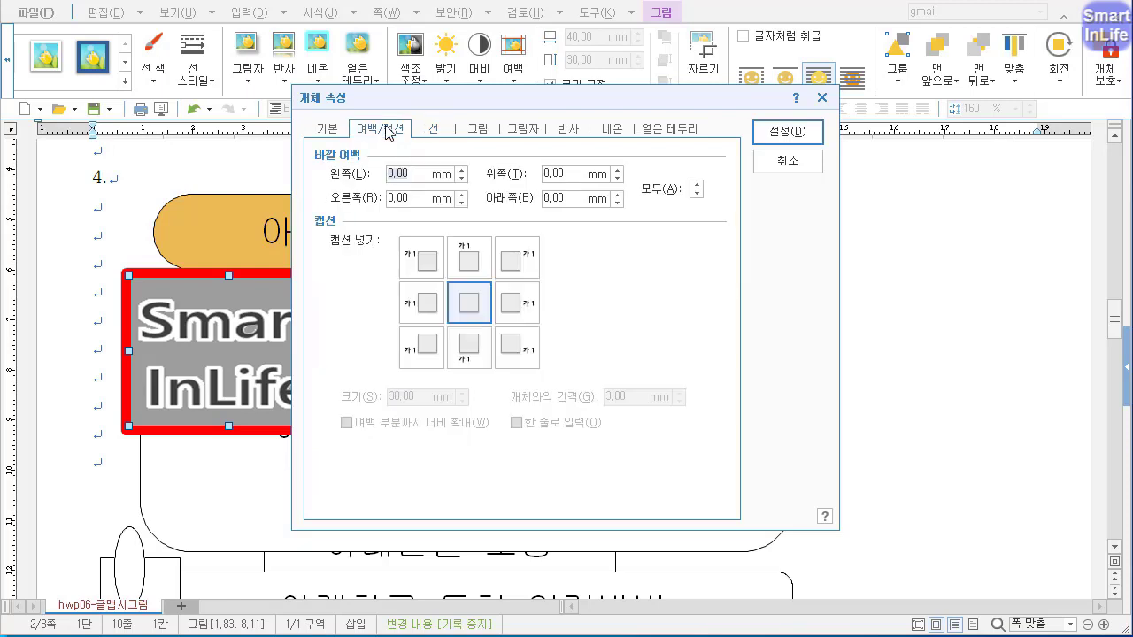
left_click(697, 185)
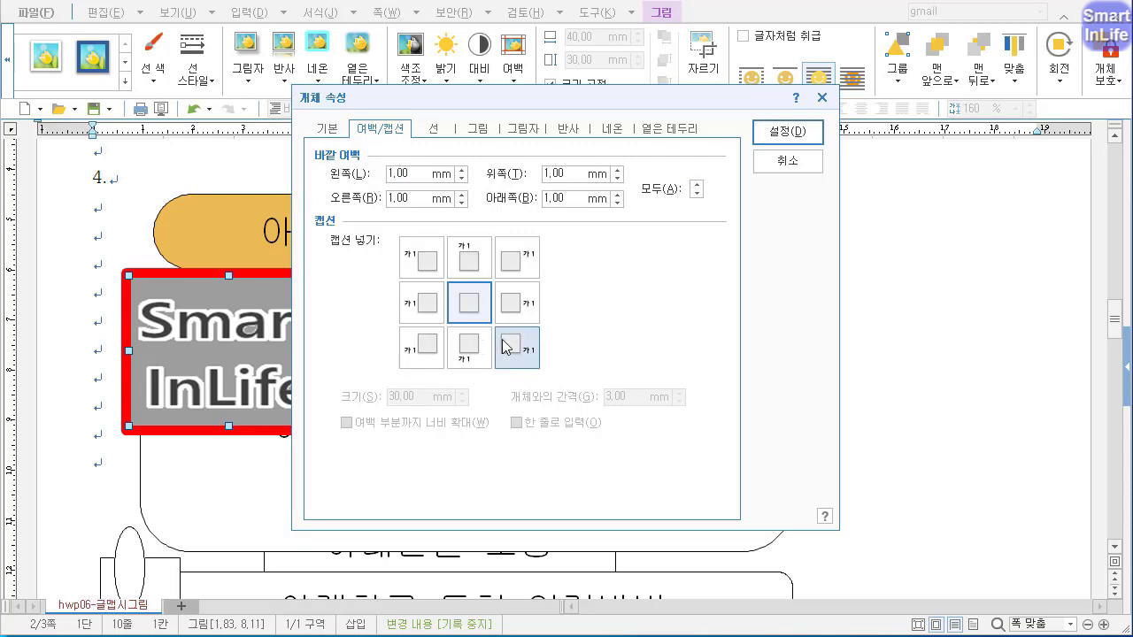
left_click_drag(635, 104, 840, 159)
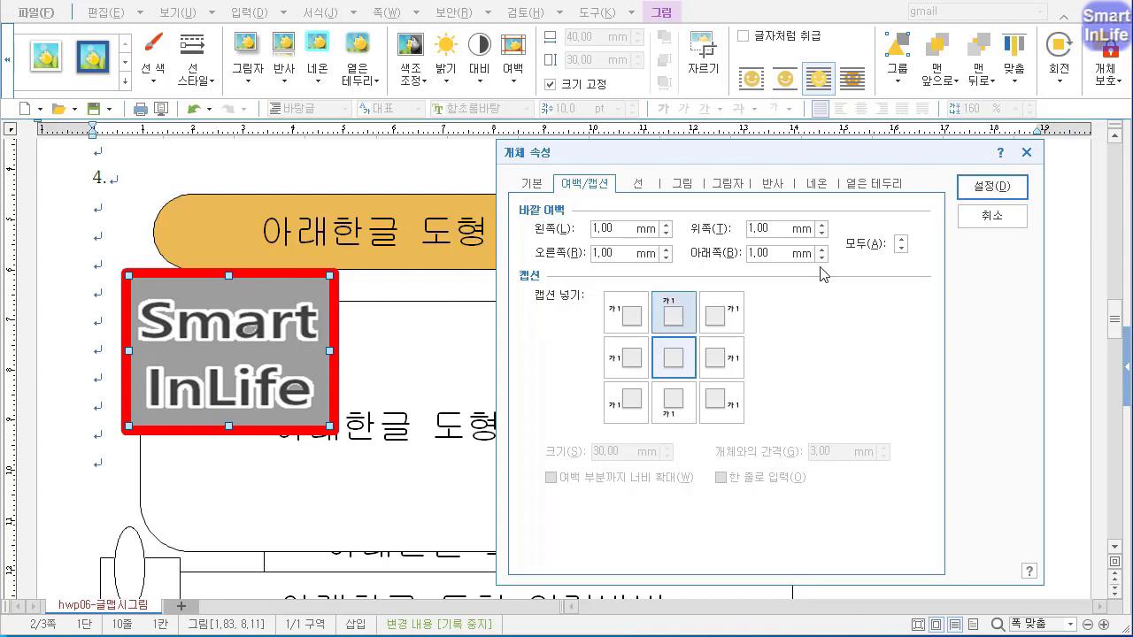
left_click(991, 186)
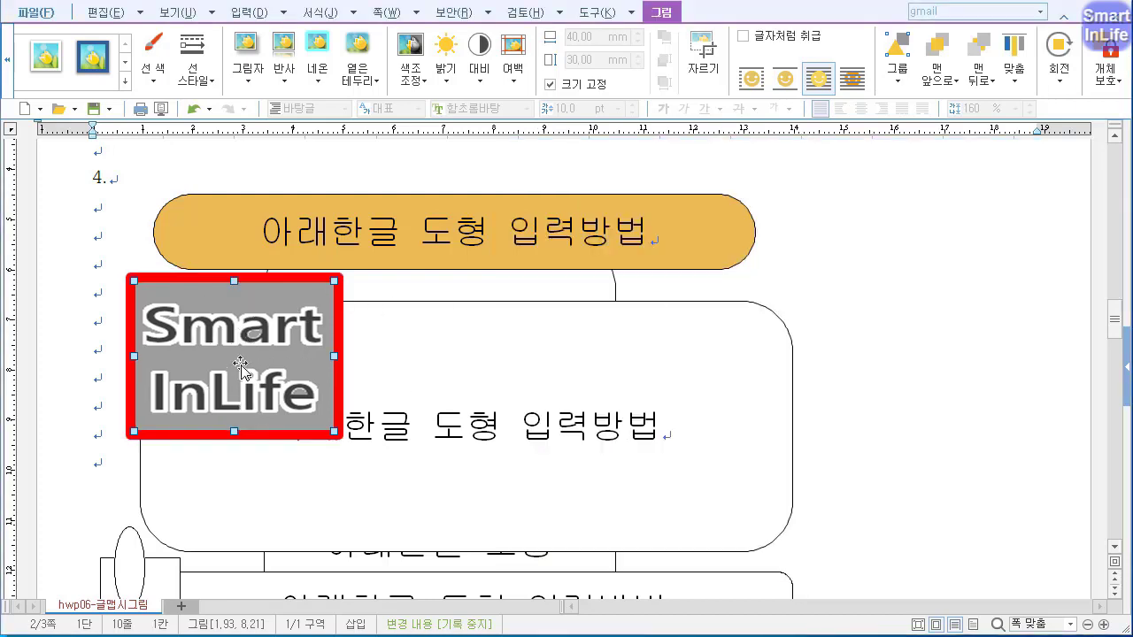
Step: Examine the embed-in-document option (문서에 포함) in the picture's object properties
right_click(285, 285)
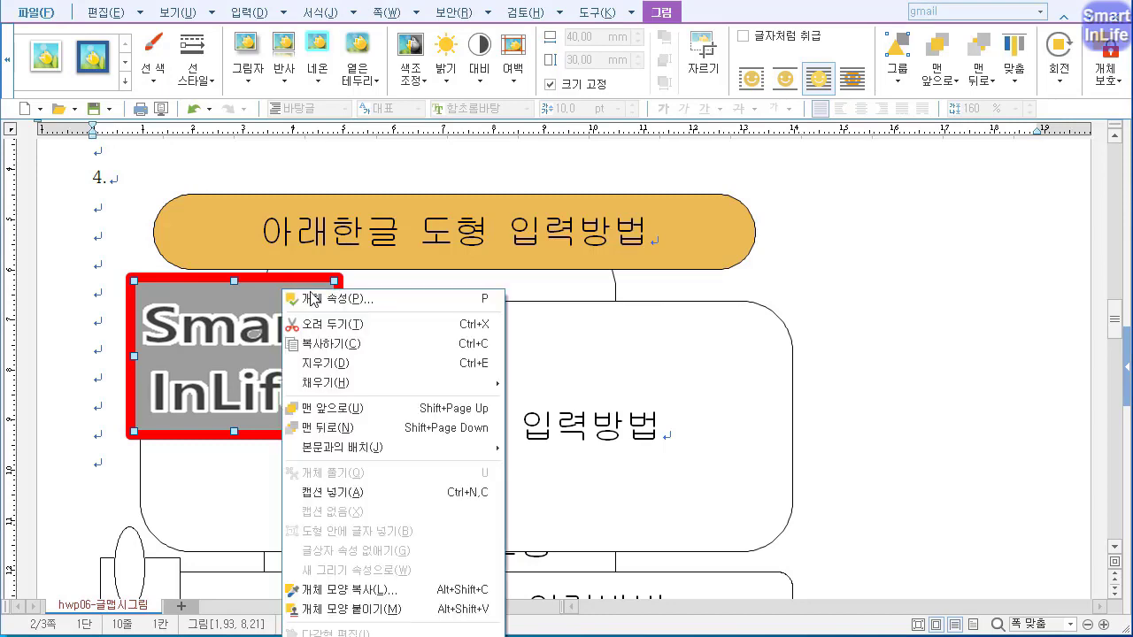
left_click(301, 297)
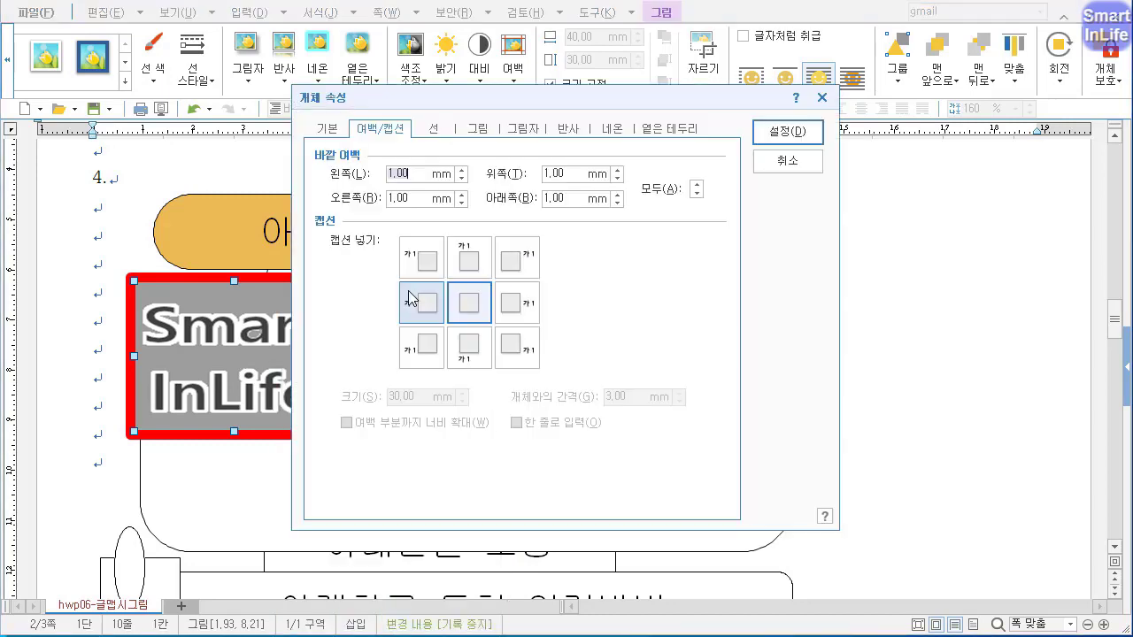
left_click(478, 133)
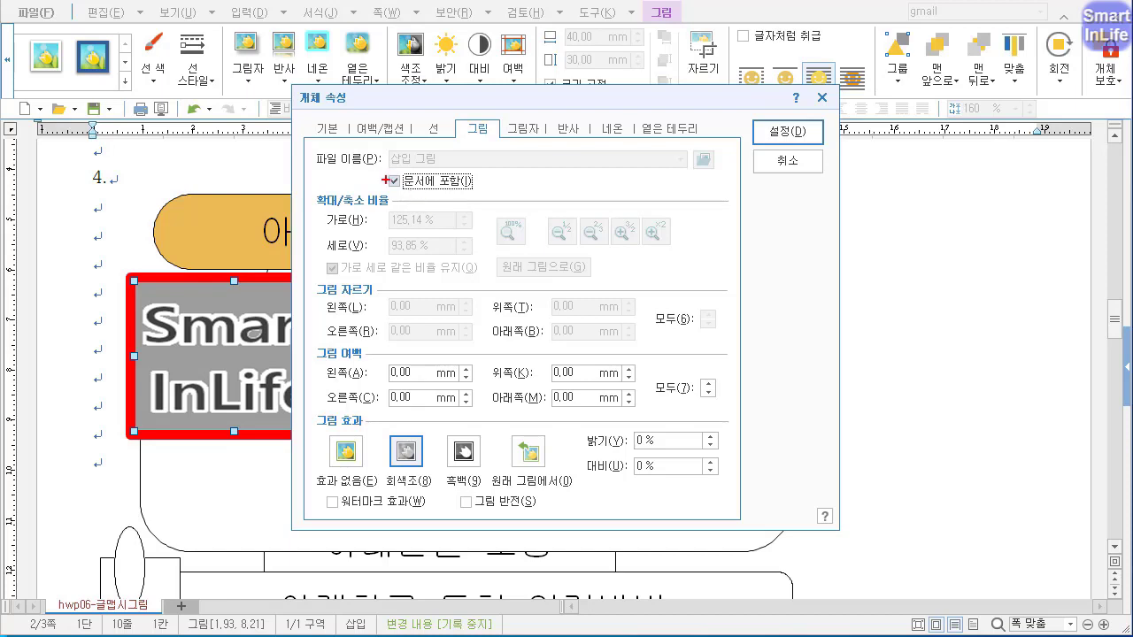
mouse_move(414, 163)
left_mouse_down()
mouse_move(378, 209)
mouse_move(421, 196)
left_mouse_up()
mouse_move(142, 281)
left_mouse_down()
mouse_move(283, 489)
mouse_move(131, 237)
left_mouse_up()
mouse_move(155, 338)
left_mouse_down()
mouse_move(181, 284)
mouse_move(147, 342)
mouse_move(164, 344)
mouse_move(388, 204)
mouse_move(355, 269)
left_mouse_up()
left_click_drag(435, 167, 376, 210)
left_click_drag(380, 167, 428, 211)
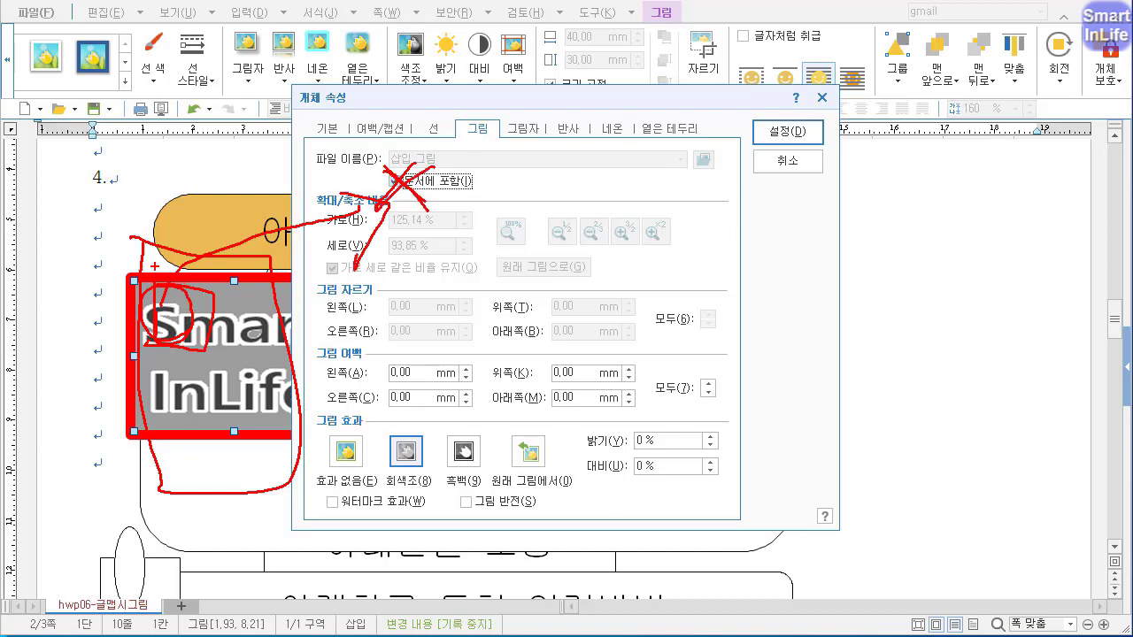
left_click_drag(155, 266, 169, 185)
left_click_drag(168, 319, 75, 336)
left_click_drag(236, 261, 173, 335)
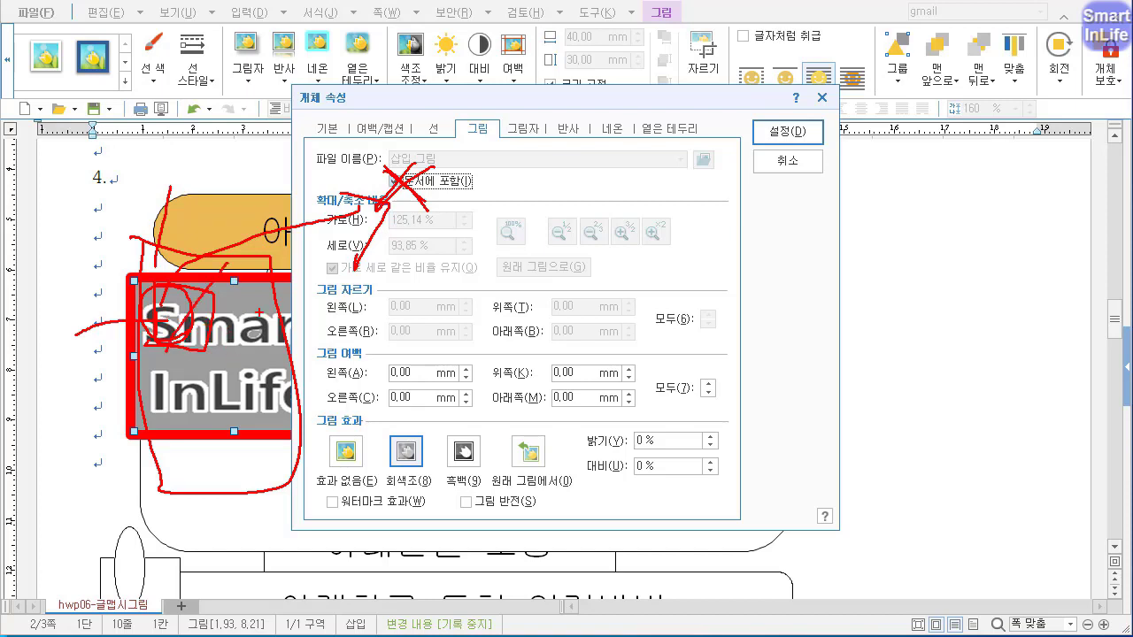
left_click_drag(244, 340, 204, 403)
left_click_drag(265, 416, 242, 460)
left_click_drag(143, 323, 211, 296)
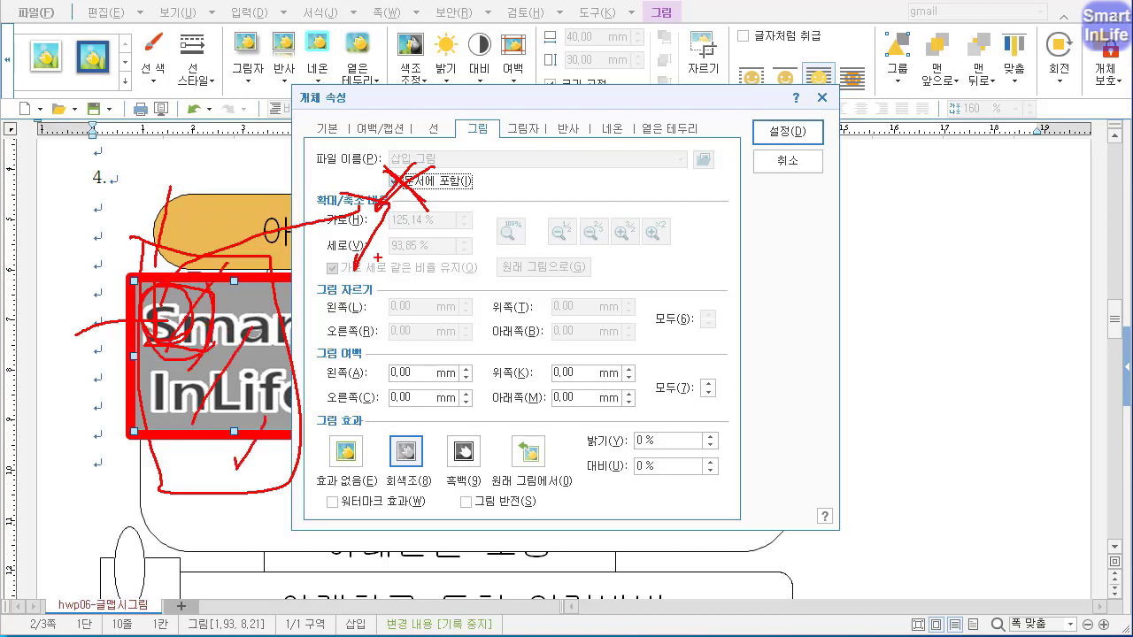
mouse_move(448, 174)
left_mouse_down()
mouse_move(469, 102)
mouse_move(478, 142)
mouse_move(425, 200)
mouse_move(439, 196)
left_mouse_up()
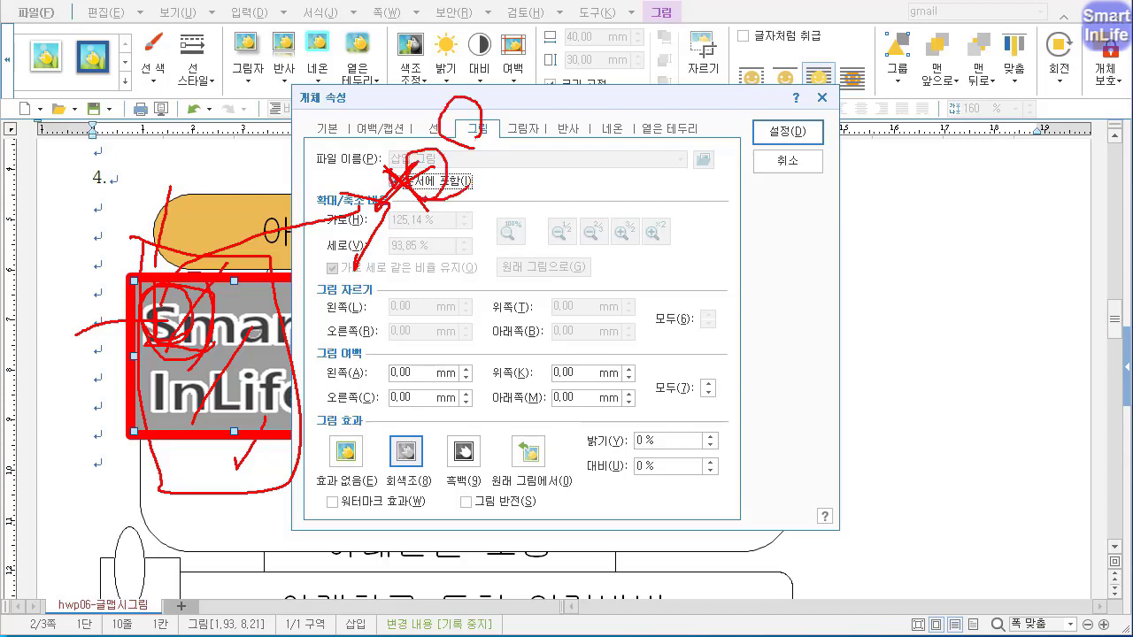
mouse_move(248, 262)
left_mouse_down()
mouse_move(161, 246)
mouse_move(96, 427)
mouse_move(277, 441)
mouse_move(249, 283)
left_mouse_up()
left_click_drag(269, 367, 371, 356)
left_click_drag(342, 320, 370, 356)
left_click_drag(364, 361, 329, 416)
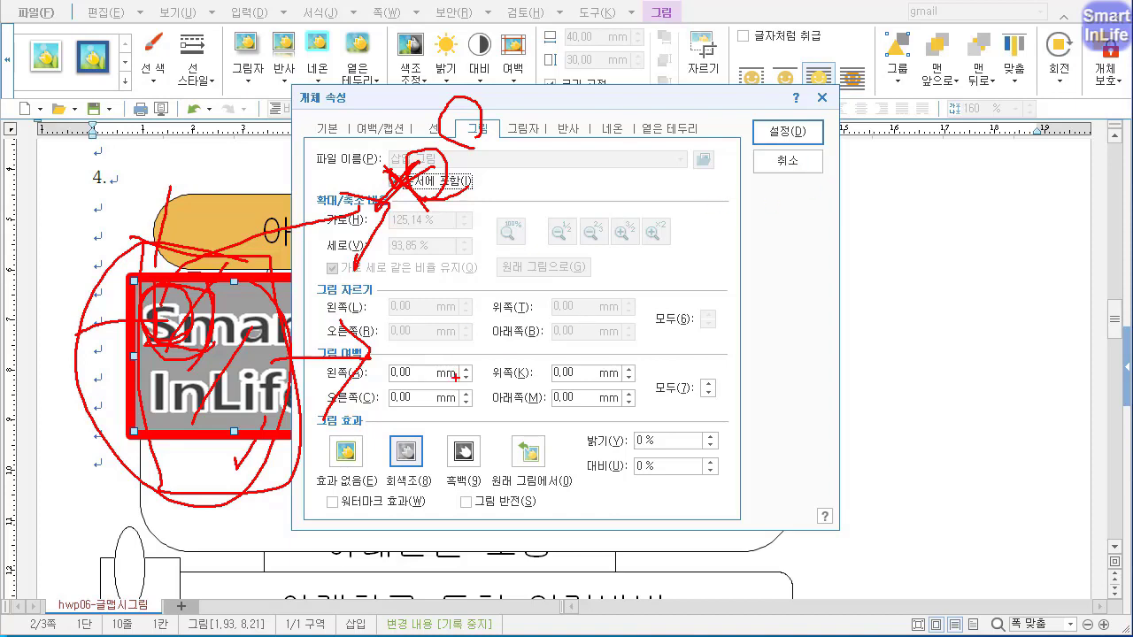
Step: Close the picture's object properties with the current settings and place the text cursor in an empty paragraph below item 4
left_click(787, 132)
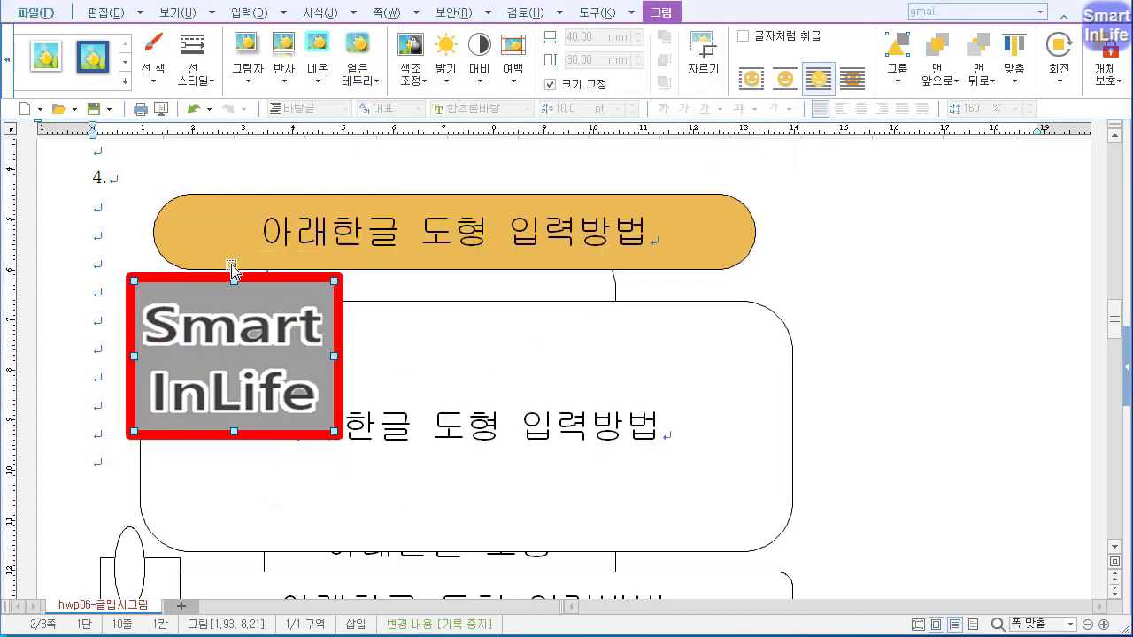
left_click(102, 230)
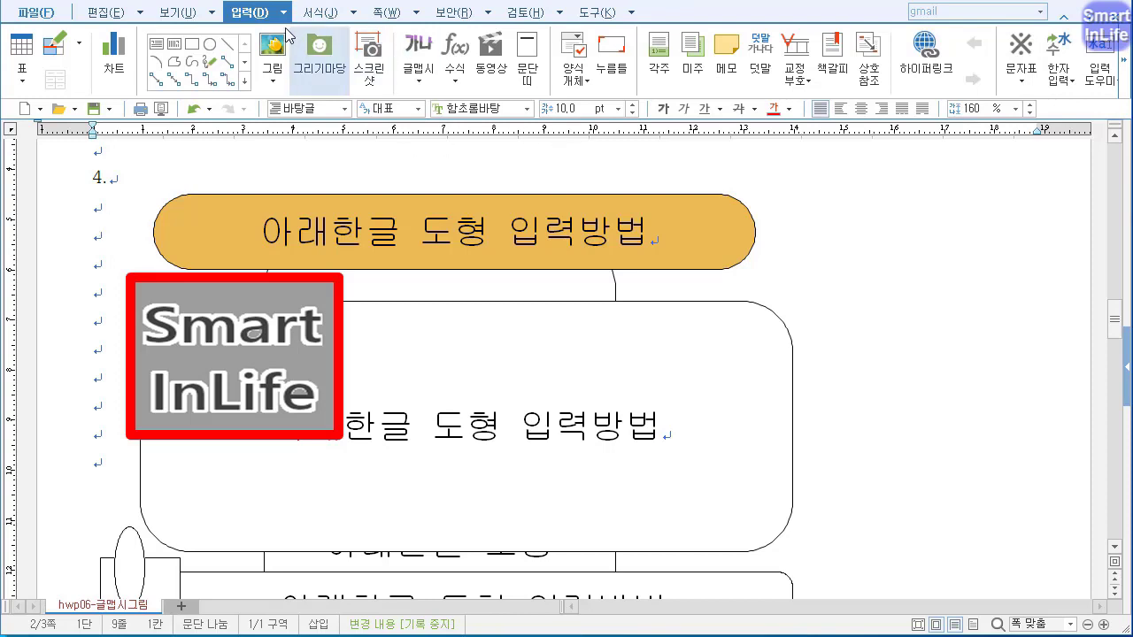
Step: Start a new WordArt object (글맵시) without a preset style and enter 아래아한글 as its content
left_click(421, 79)
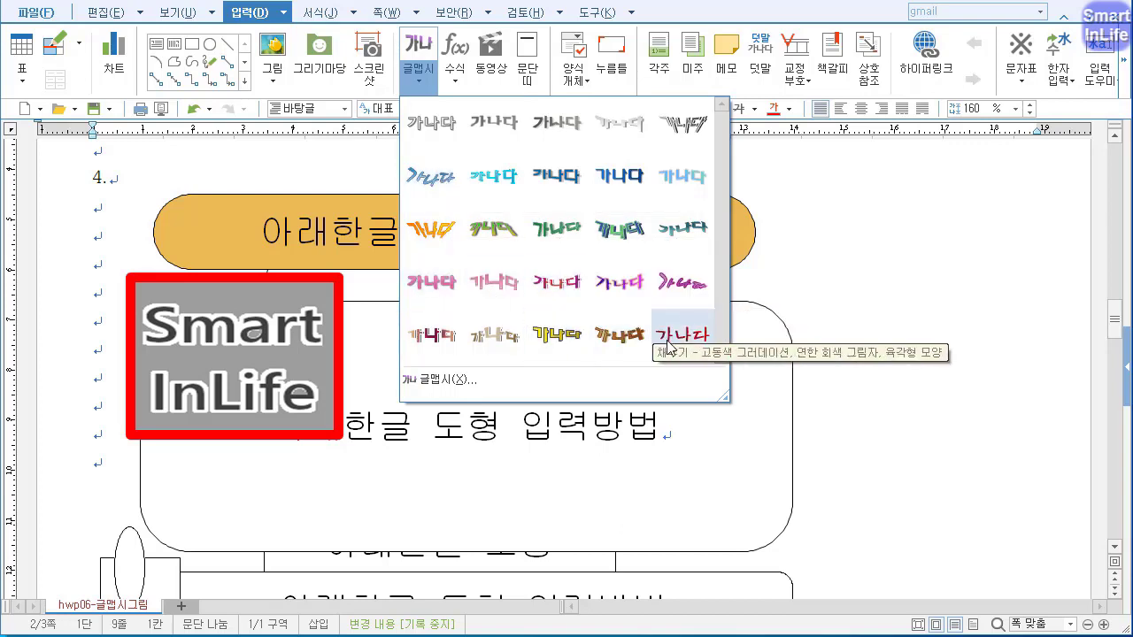
left_click(418, 49)
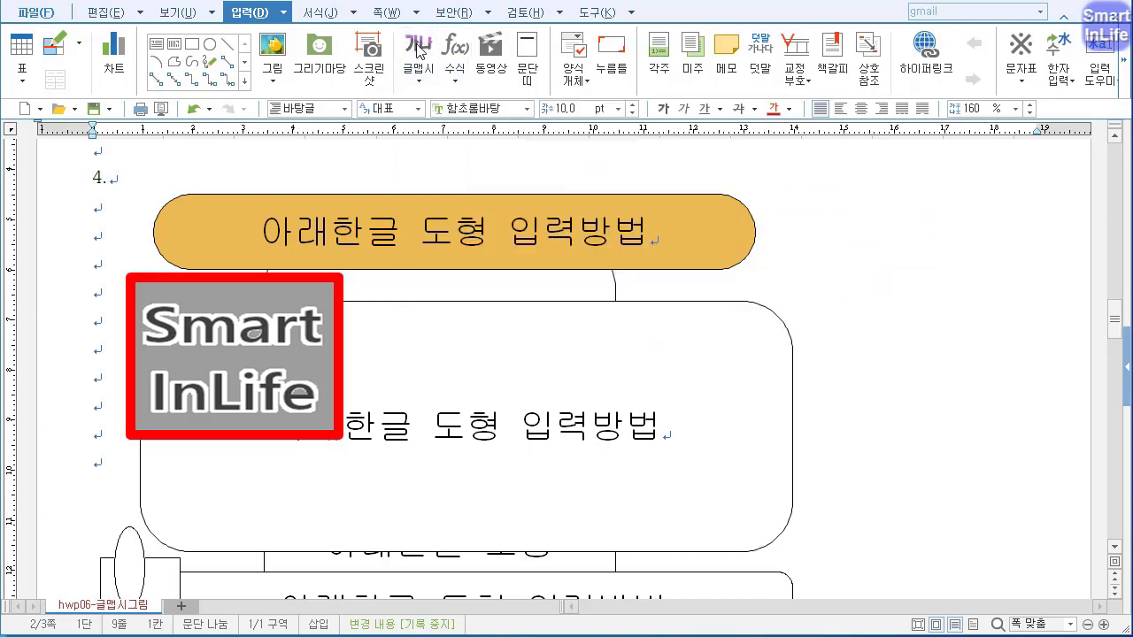
left_click(417, 48)
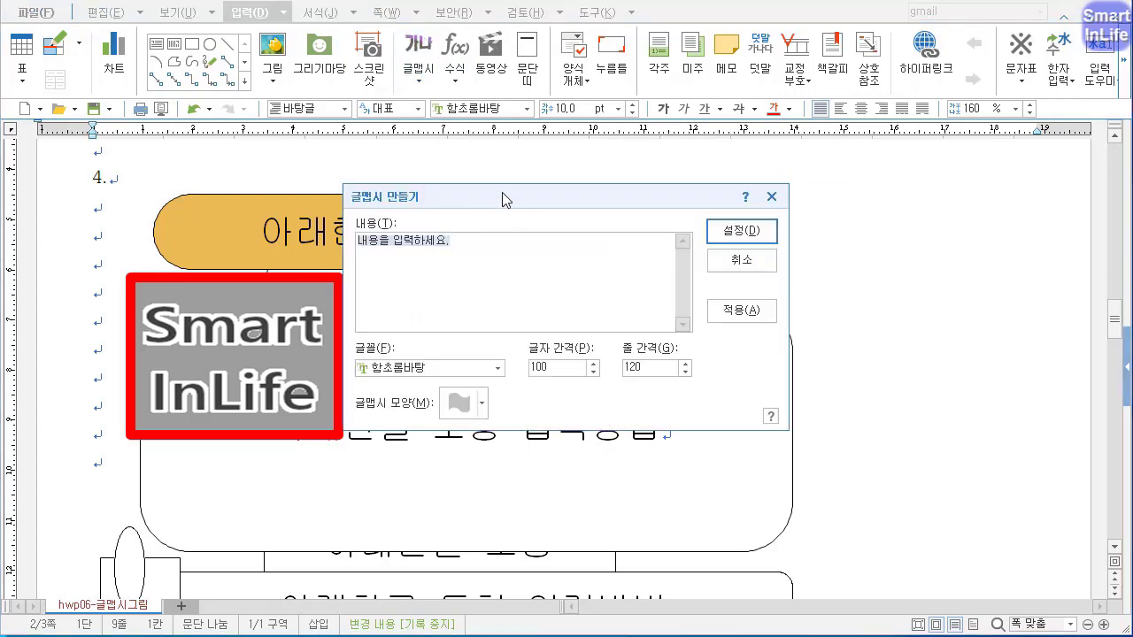
left_click_drag(544, 176, 507, 57)
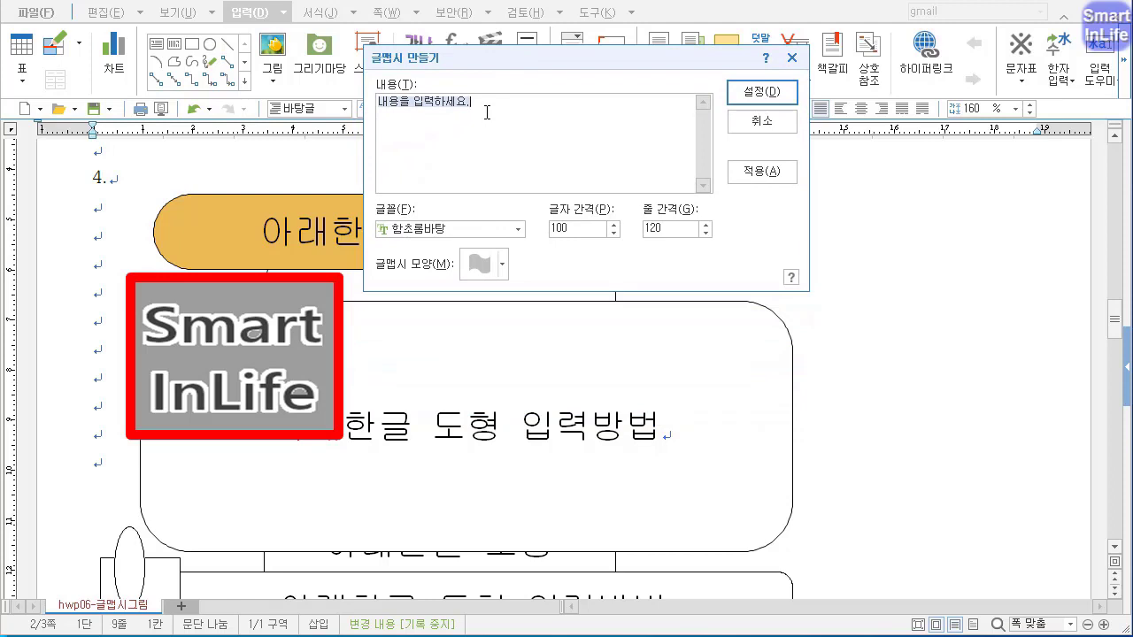
type("아")
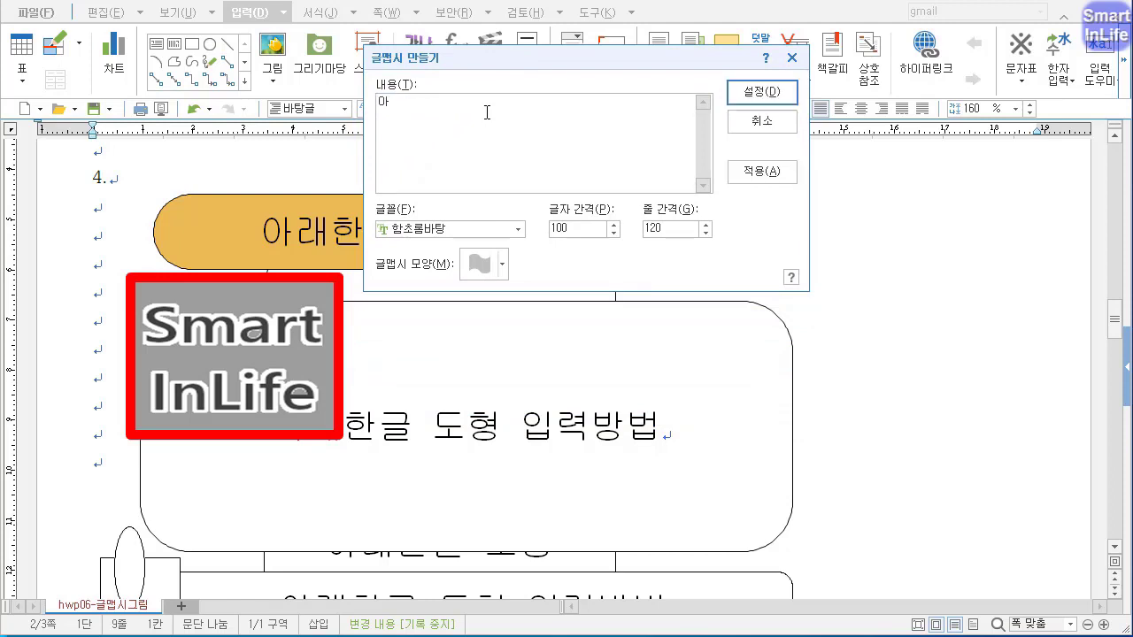
type("래아한글")
left_click_drag(530, 50, 522, 28)
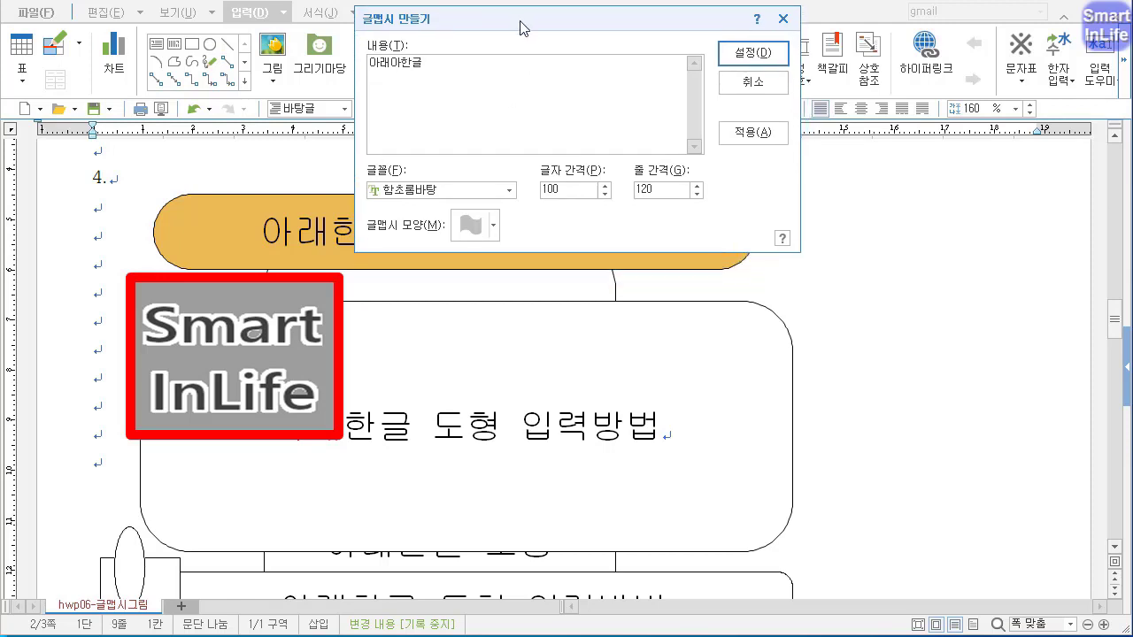
Step: Set the WordArt font (글꼴) to 돋움
left_click(508, 191)
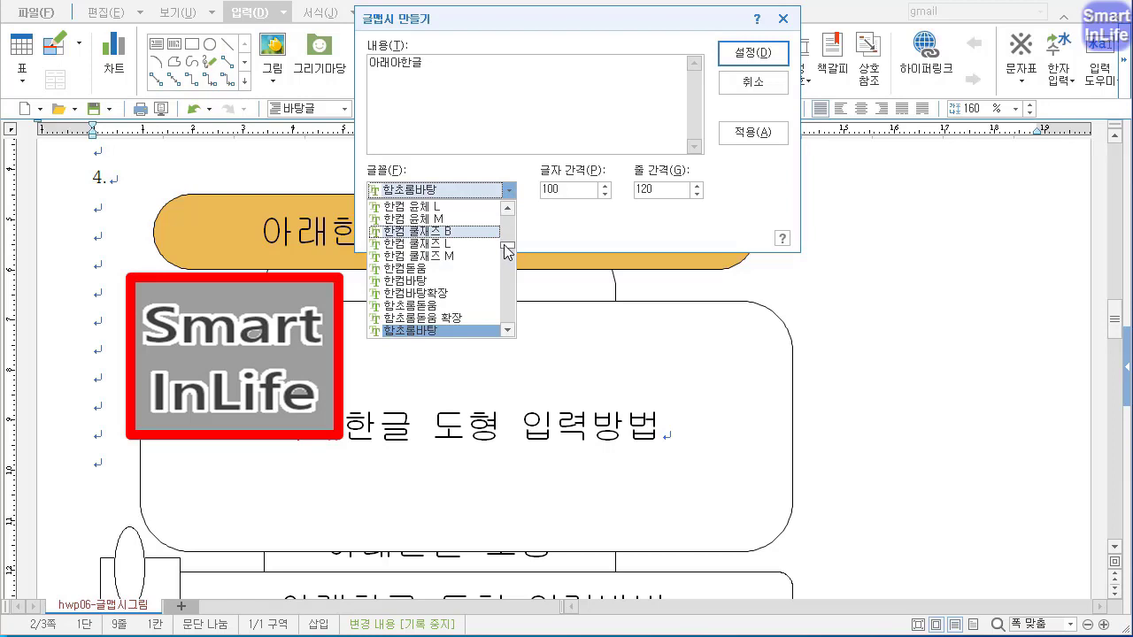
type("돋움")
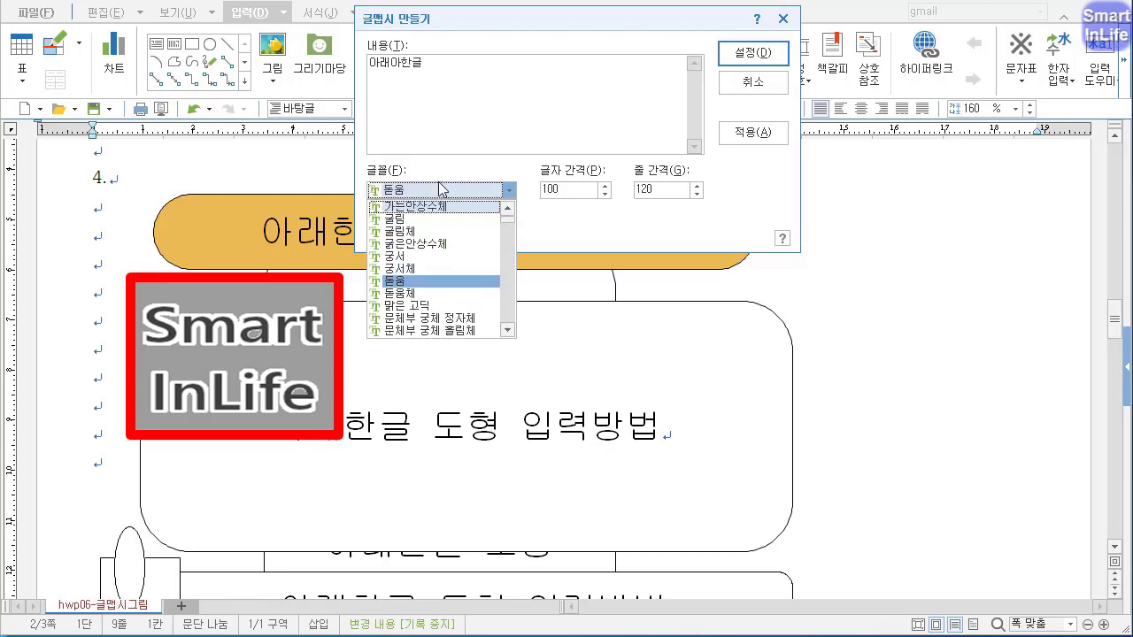
left_click(425, 282)
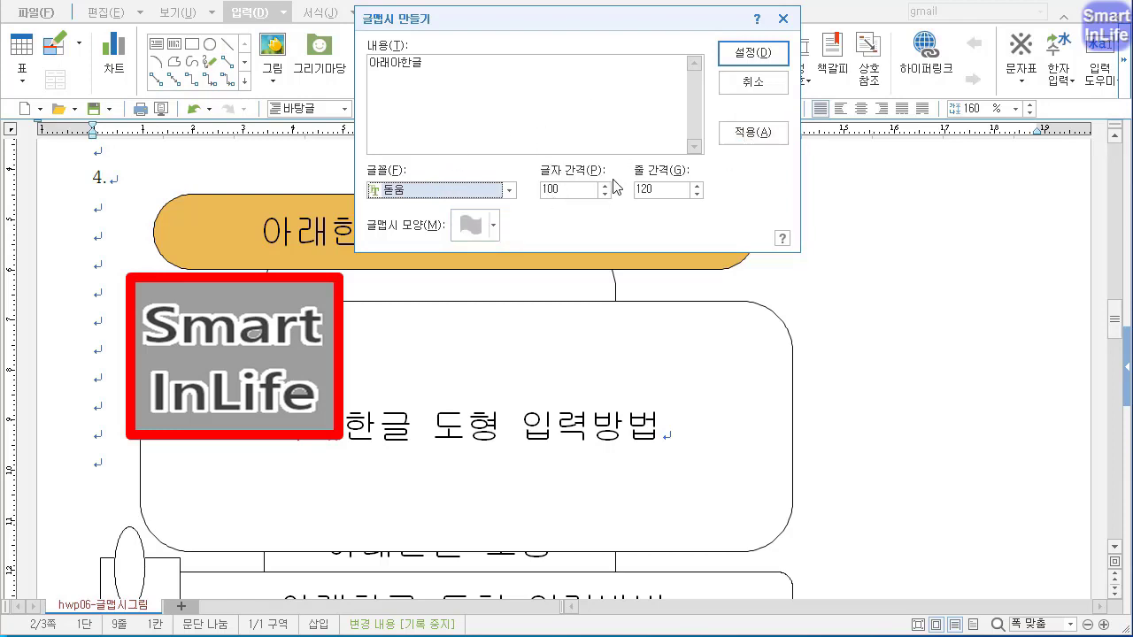
Step: Give the WordArt the hexagon shape (육각형) and insert it into the document
left_click(498, 228)
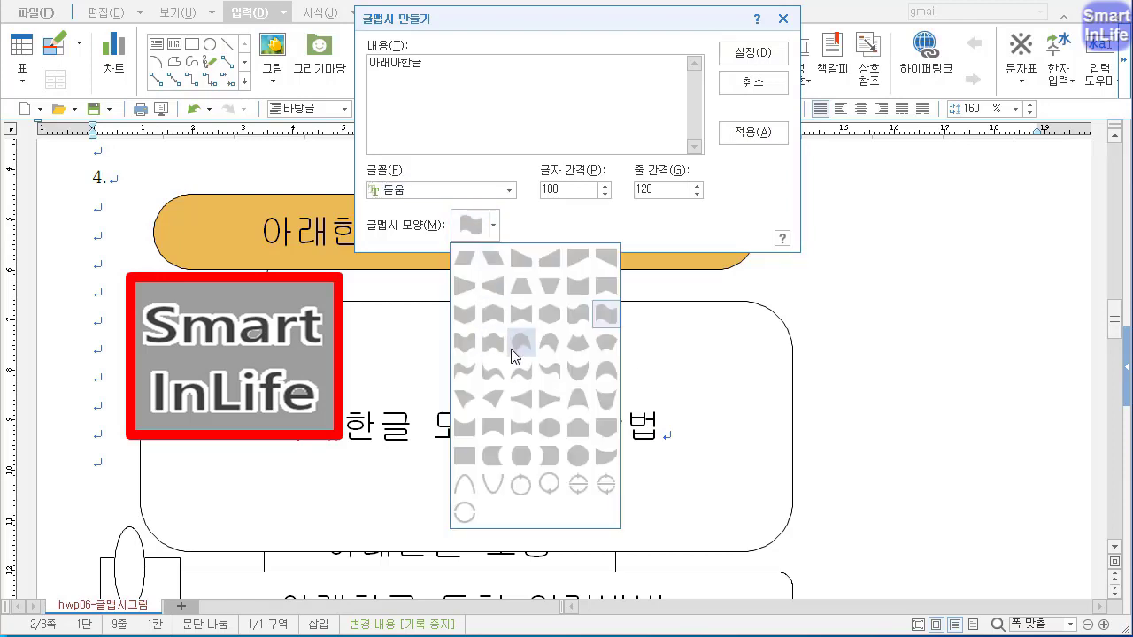
left_click(549, 308)
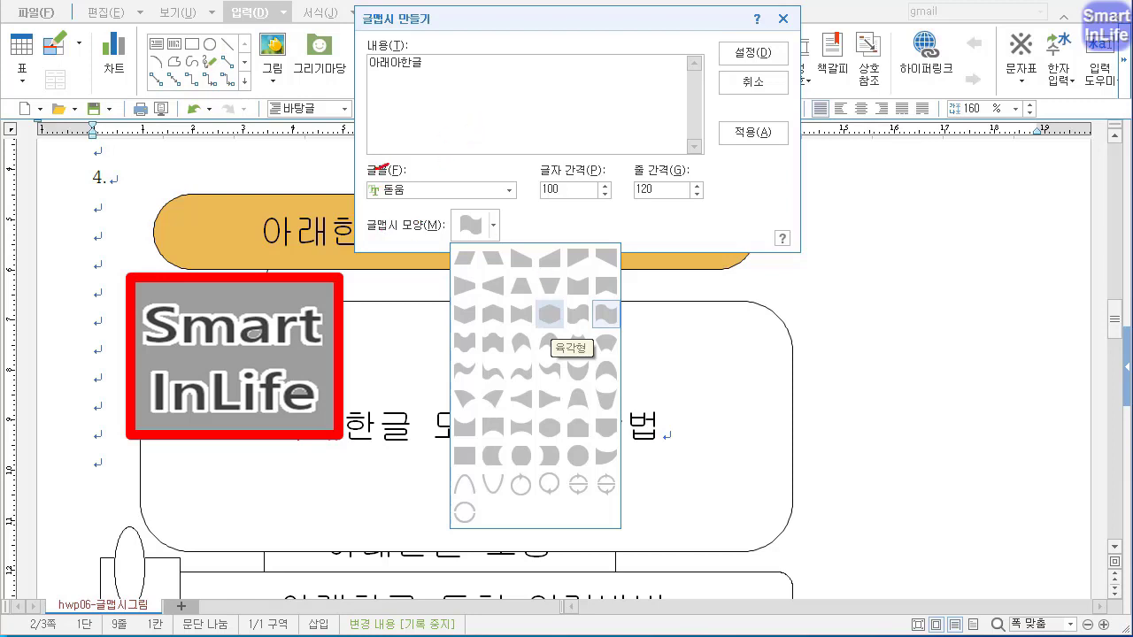
mouse_move(379, 166)
left_mouse_down()
mouse_move(558, 103)
mouse_move(738, 152)
left_mouse_up()
mouse_move(370, 175)
left_mouse_down()
mouse_move(364, 212)
mouse_move(446, 285)
mouse_move(570, 341)
mouse_move(740, 276)
mouse_move(747, 150)
left_mouse_up()
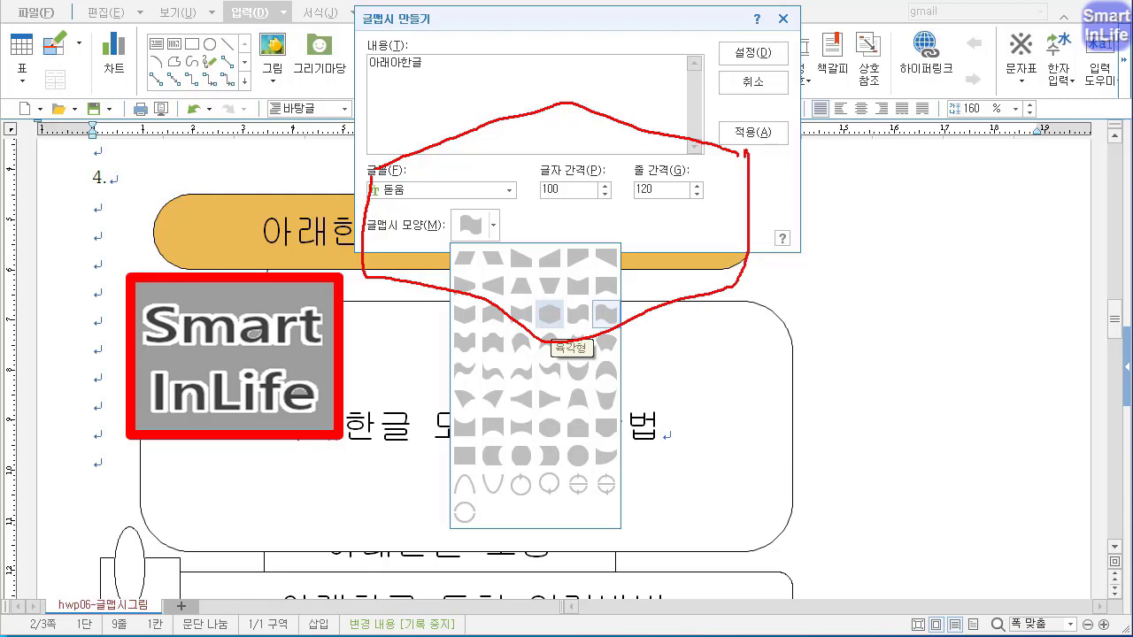
key("Escape")
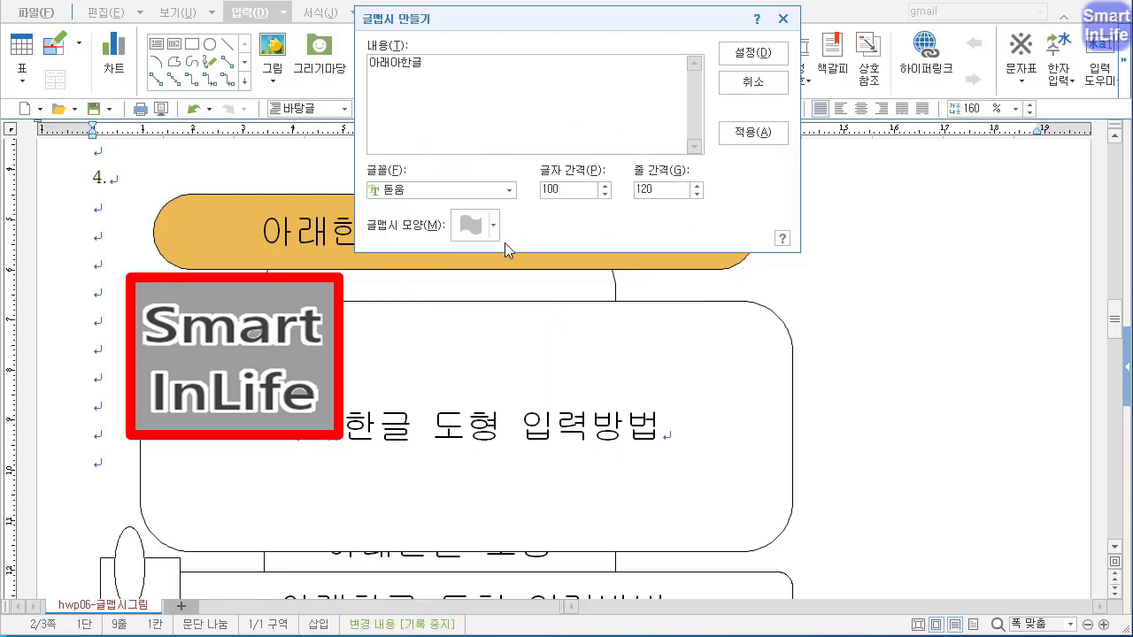
left_click(485, 232)
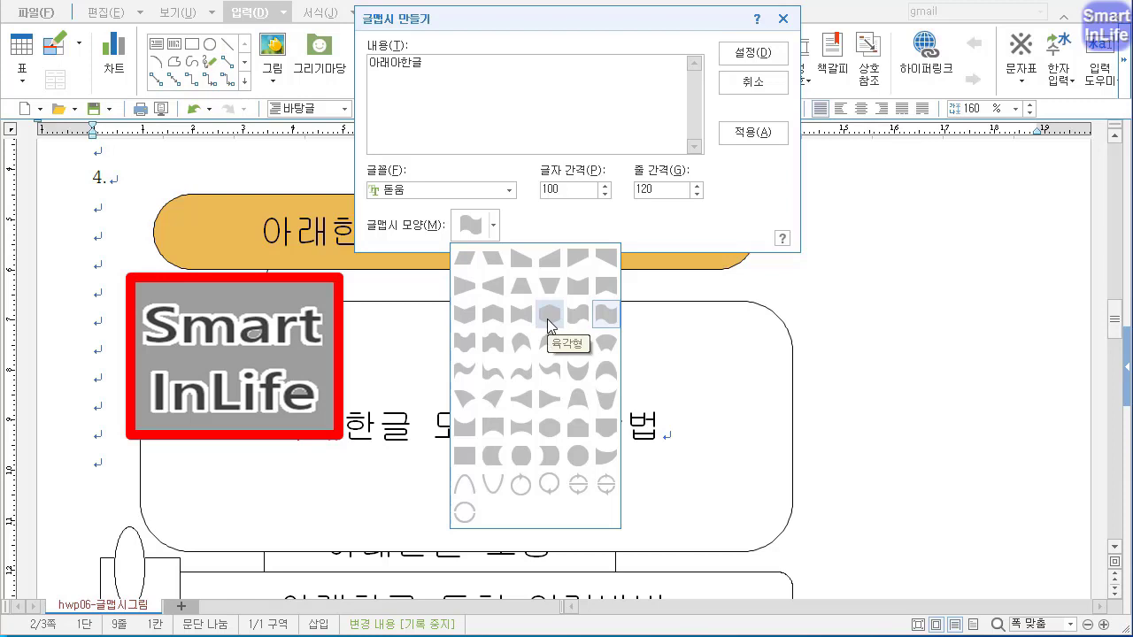
left_click(547, 317)
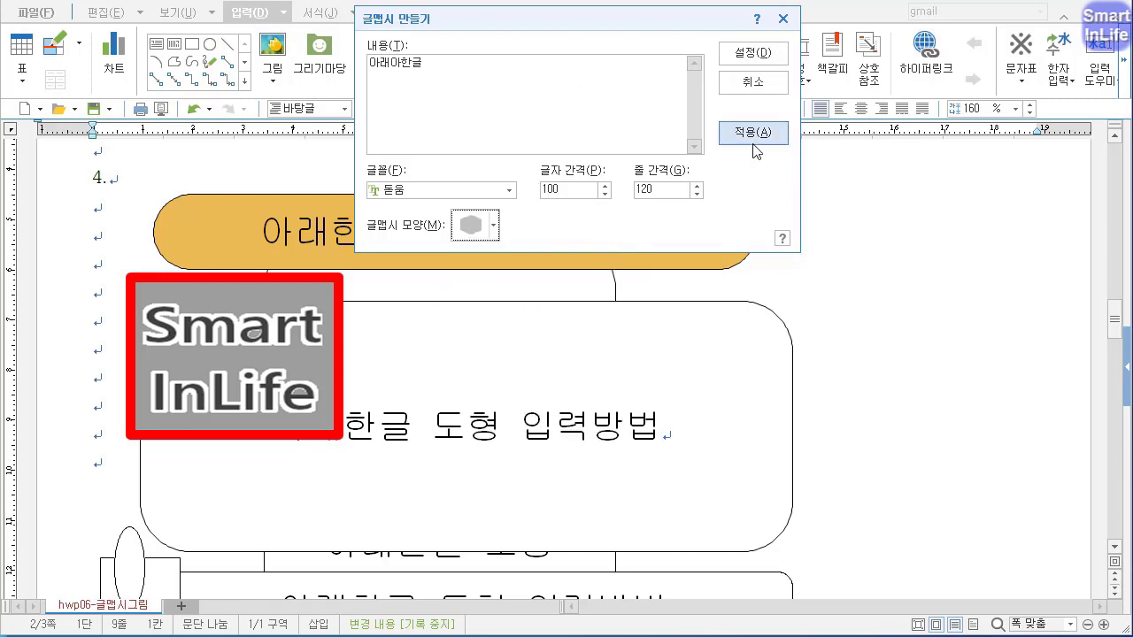
left_click(753, 55)
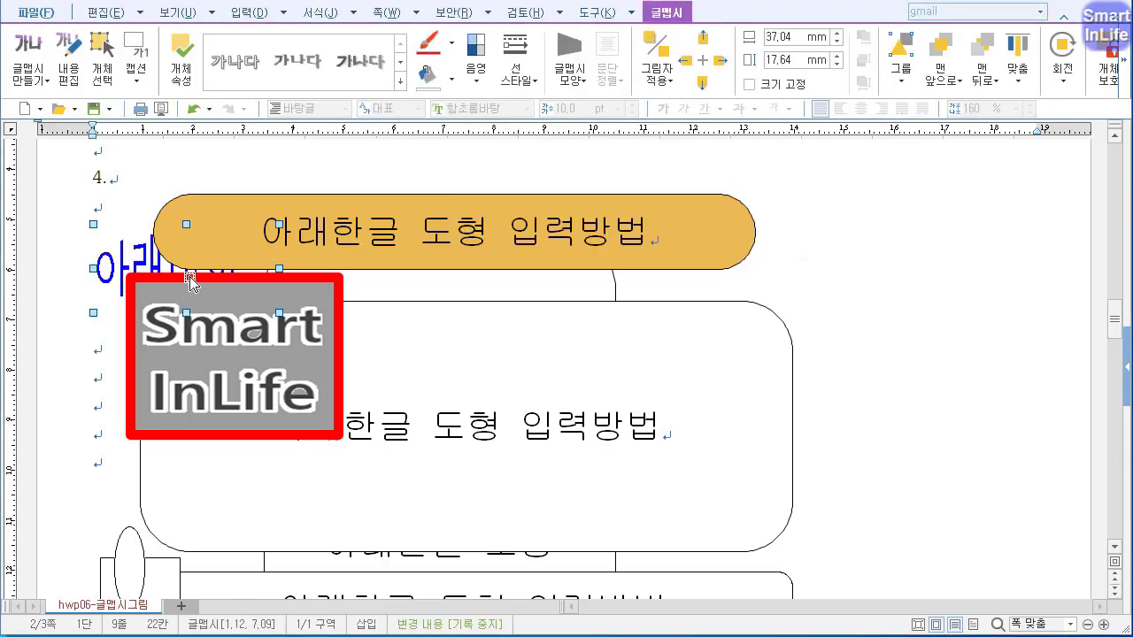
Step: Shift the WordArt slightly upward and set its text wrapping (본문과의 배치) to in front of text in its object properties
left_click_drag(129, 257, 122, 239)
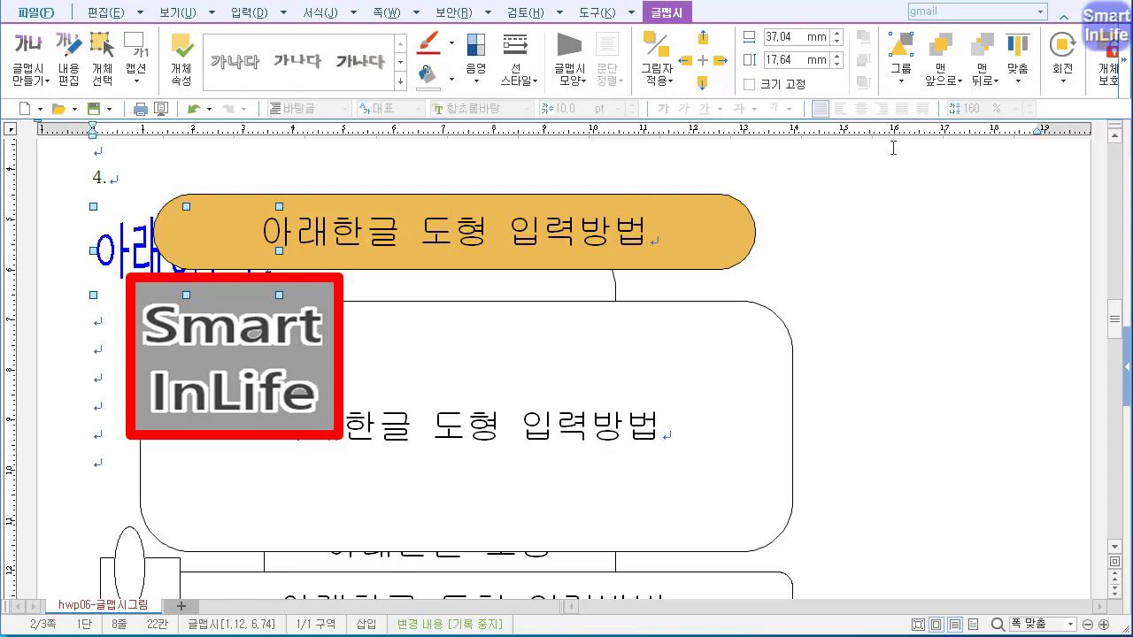
left_click(949, 81)
left_click(950, 111)
left_click(1126, 67)
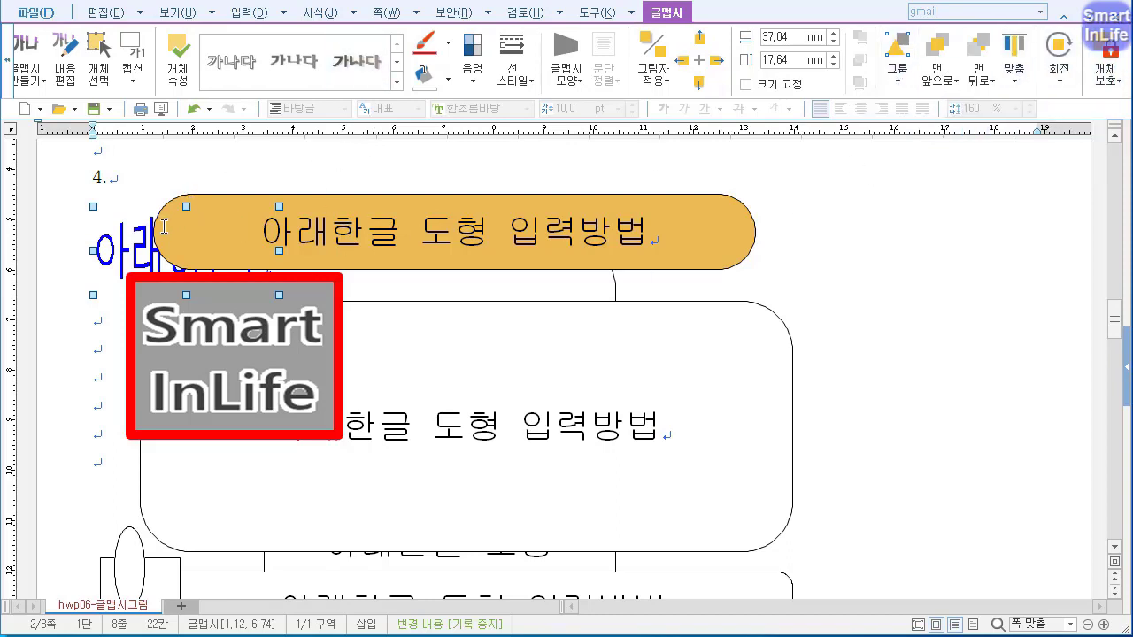
right_click(131, 240)
left_click(167, 257)
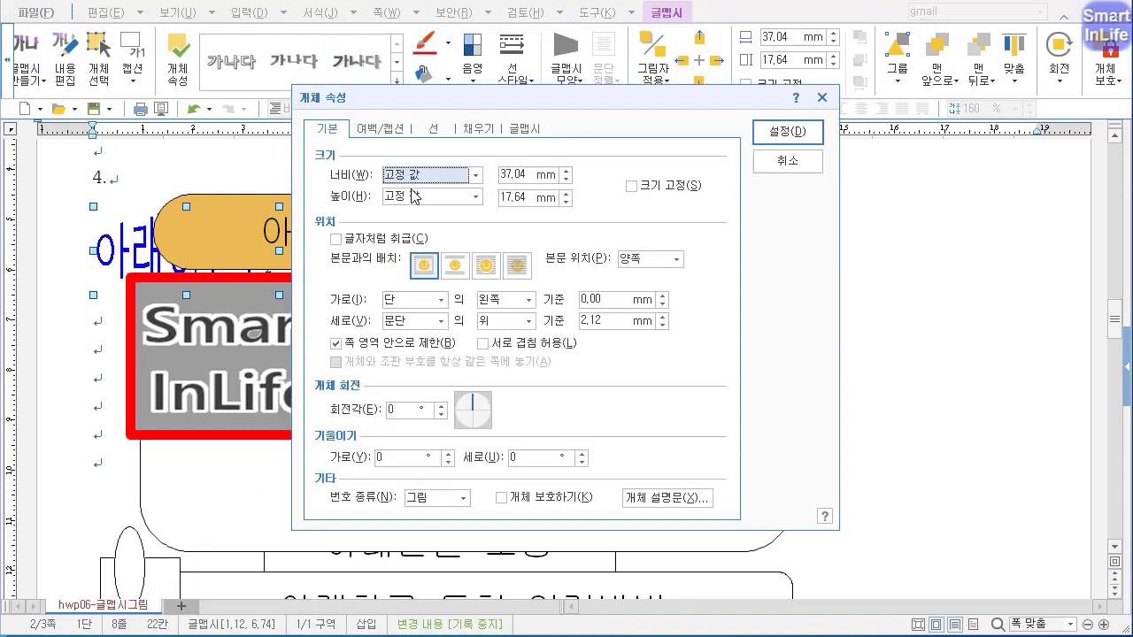
left_click(490, 272)
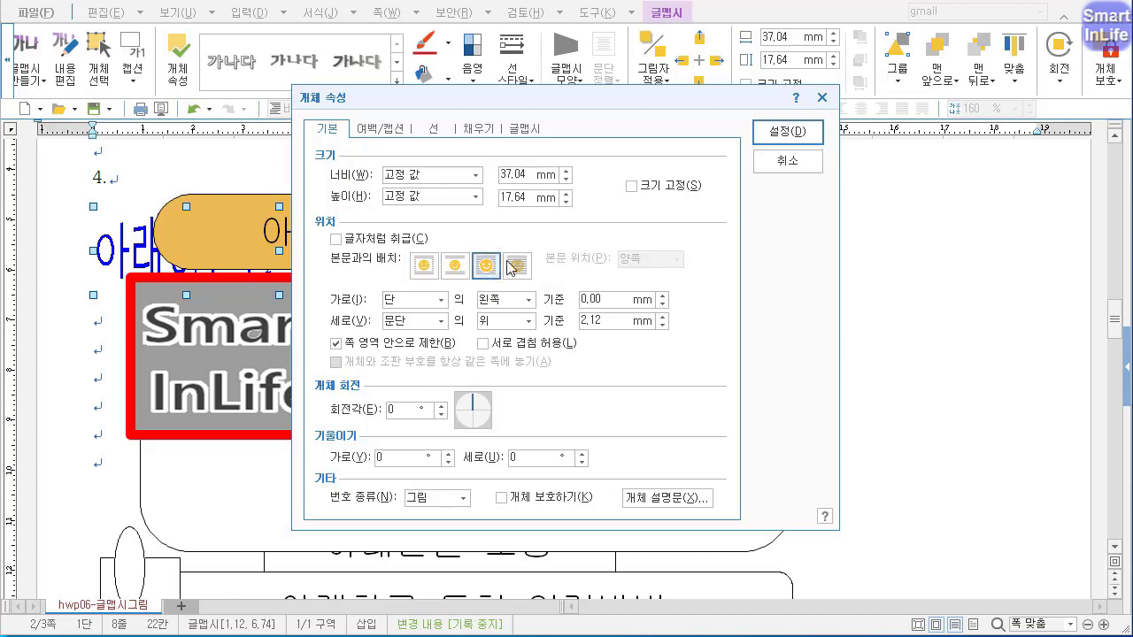
left_click(785, 133)
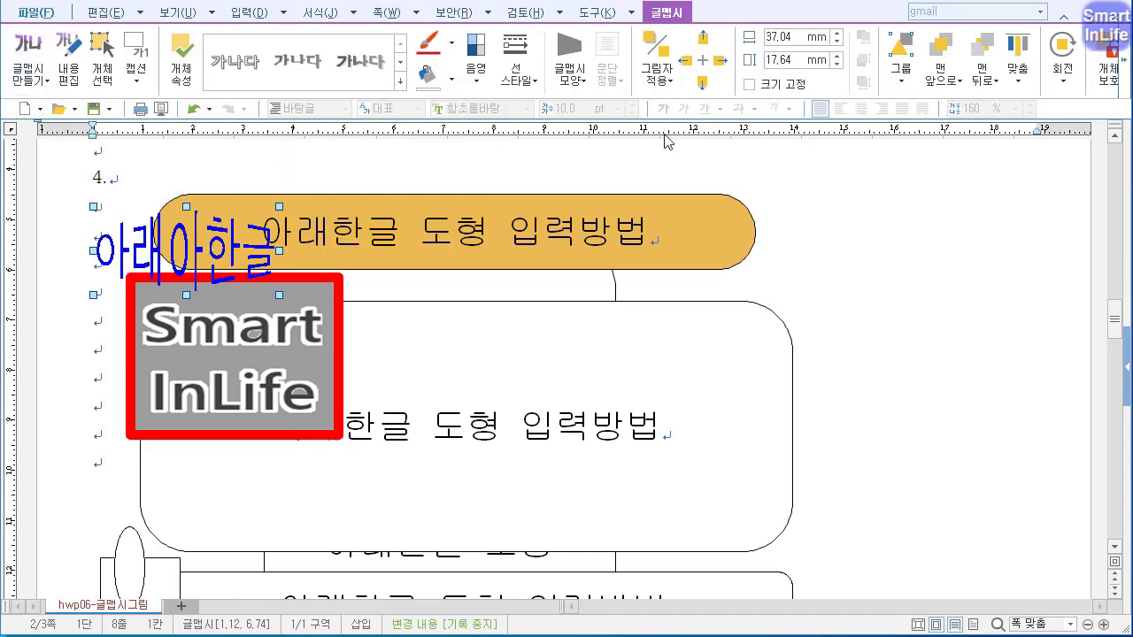
Step: Move the WordArt into the large white rounded rectangle, to the right of the Smart InLife picture
right_click(195, 249)
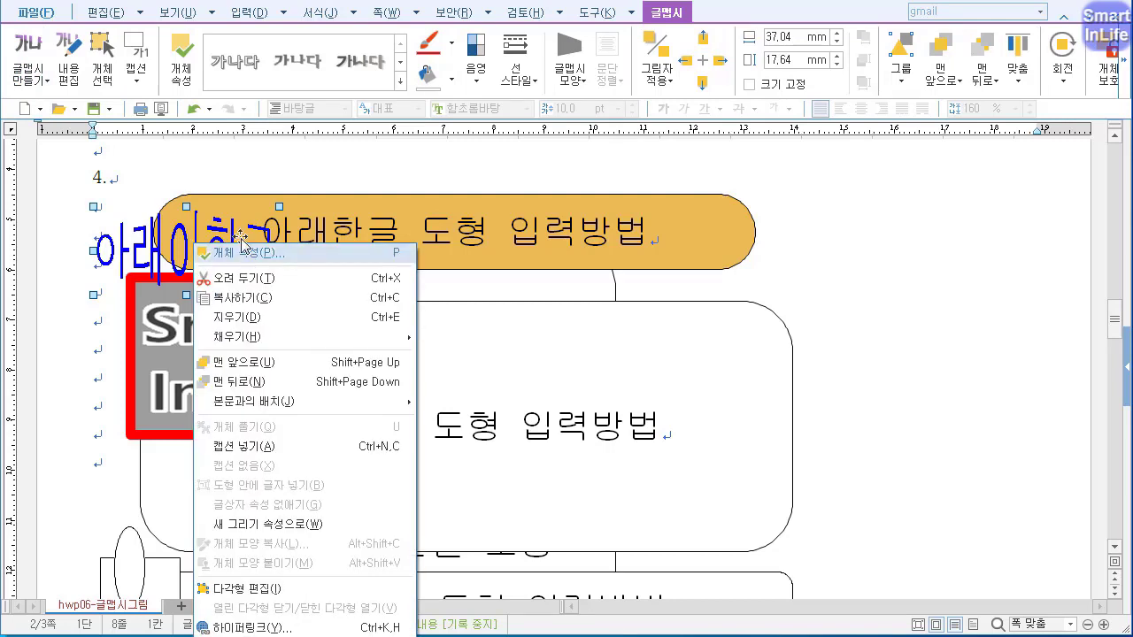
right_click(245, 263)
left_click(146, 243)
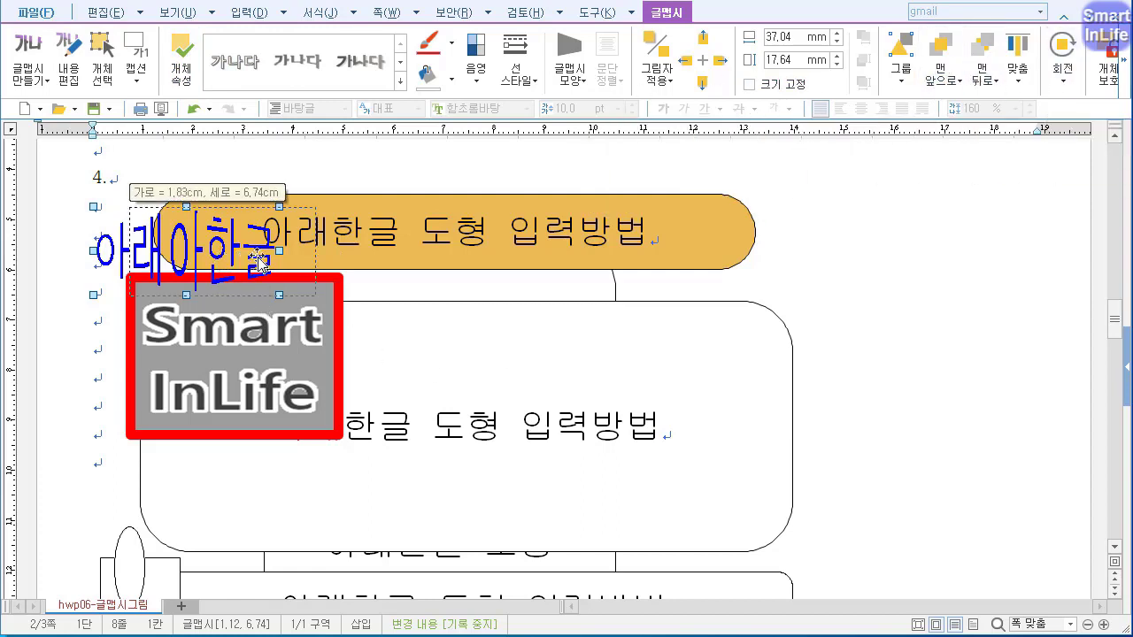
left_click_drag(556, 308, 539, 364)
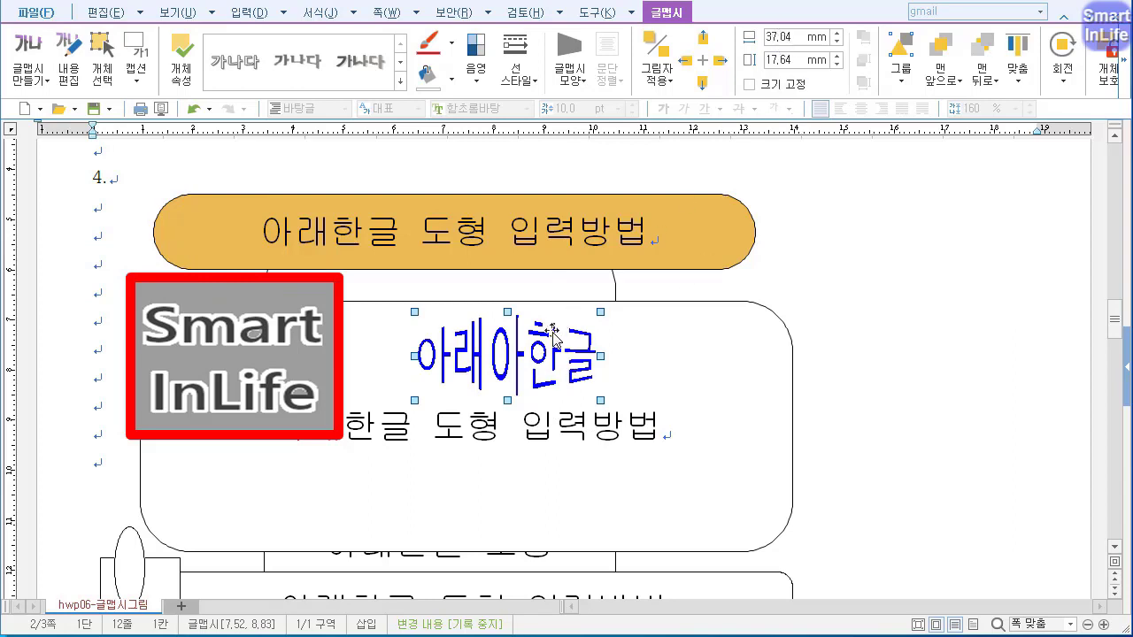
Step: Set the WordArt's size to 60 mm wide and 25 mm high in its object properties
right_click(522, 329)
key("Escape")
key("p")
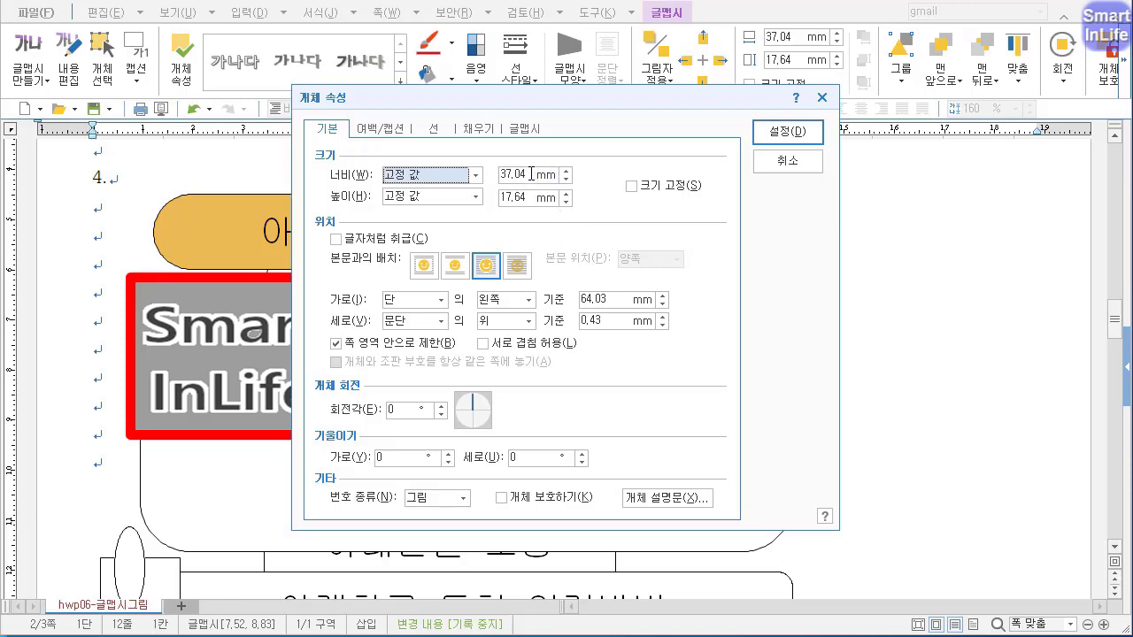
key("Tab")
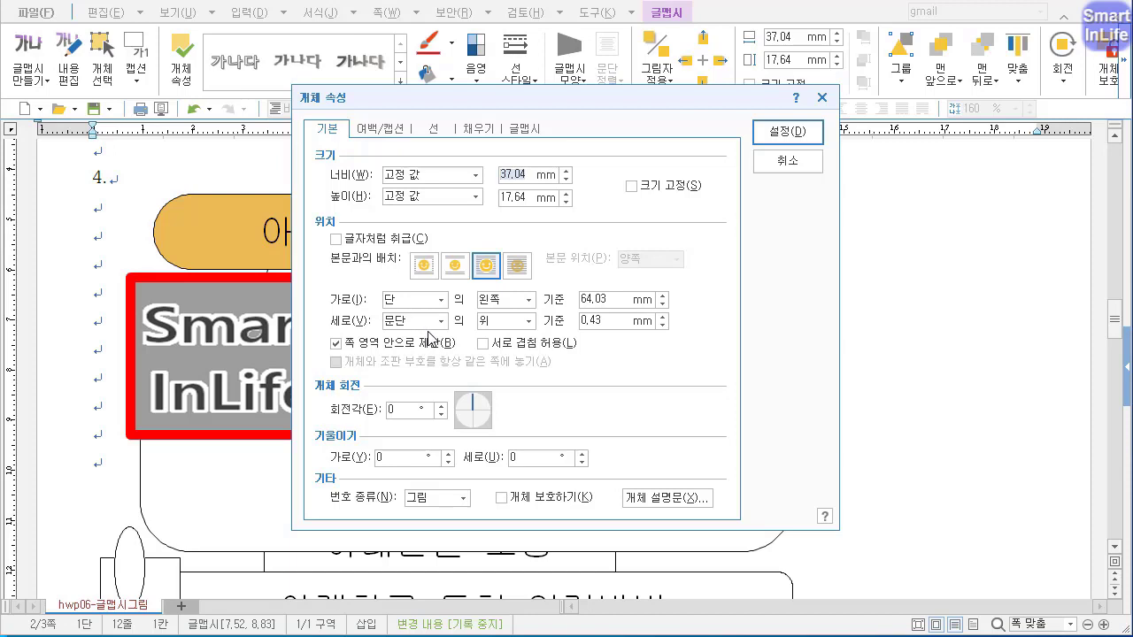
type("60")
key("Tab")
type("2")
left_click(788, 132)
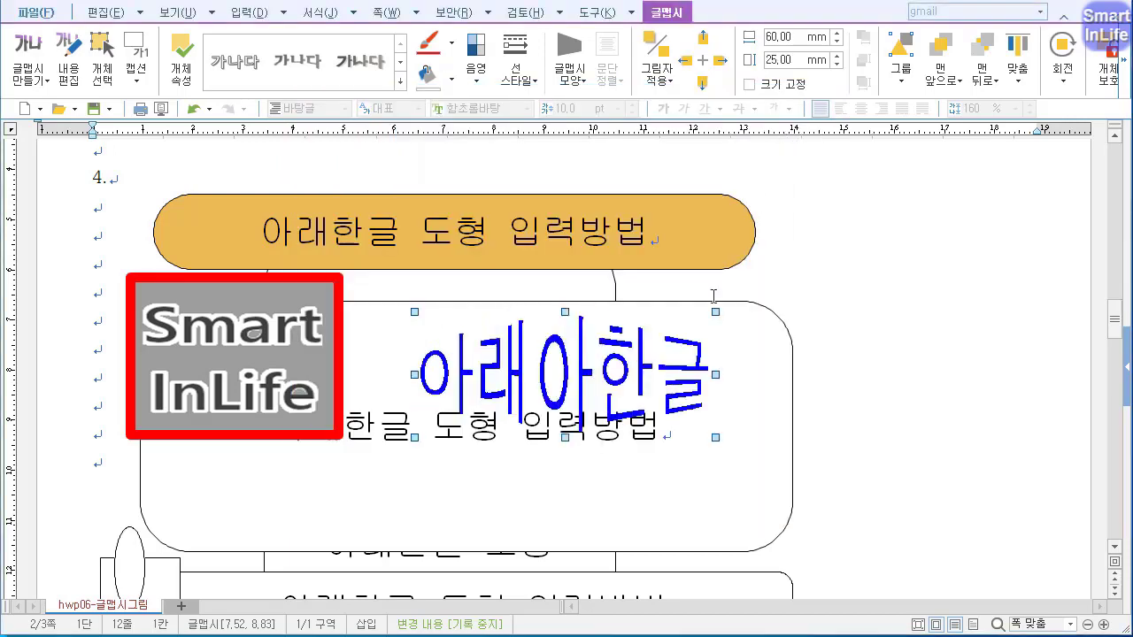
Step: Arrange the Smart InLife picture and the WordArt side by side inside the white rounded rectangle and deselect them
left_click_drag(598, 376, 609, 398)
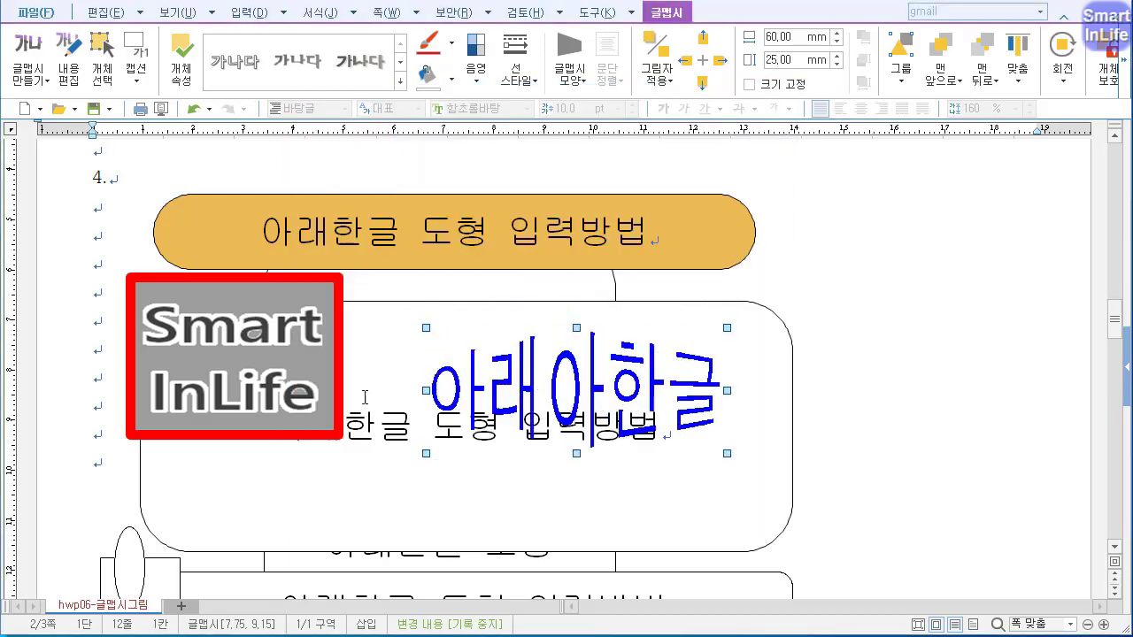
left_click_drag(248, 380, 295, 456)
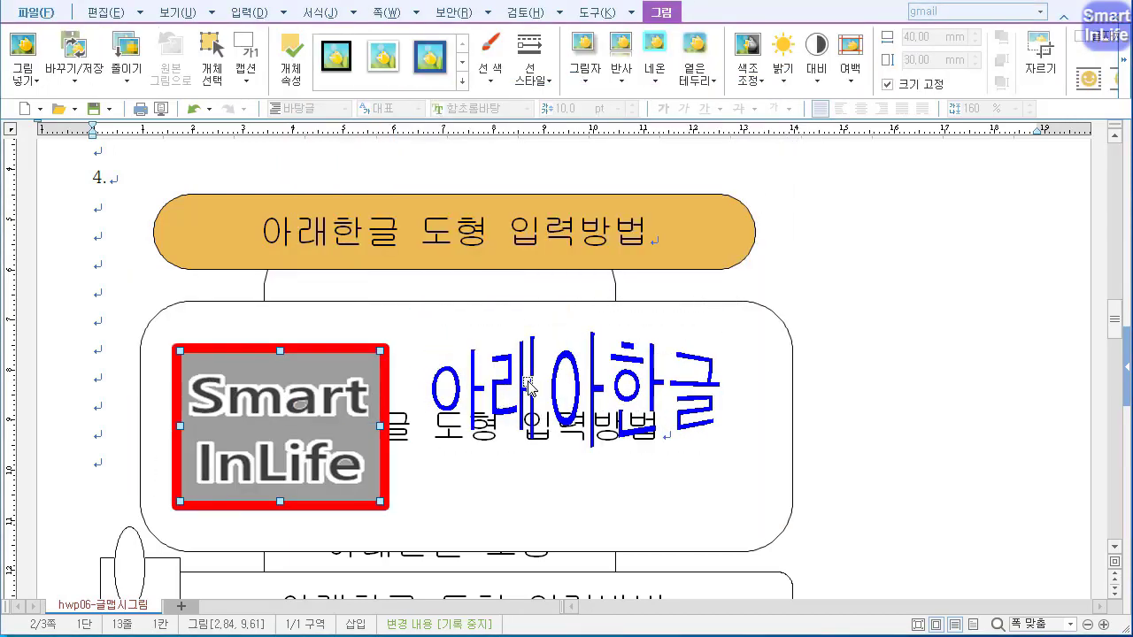
left_click_drag(533, 392, 533, 433)
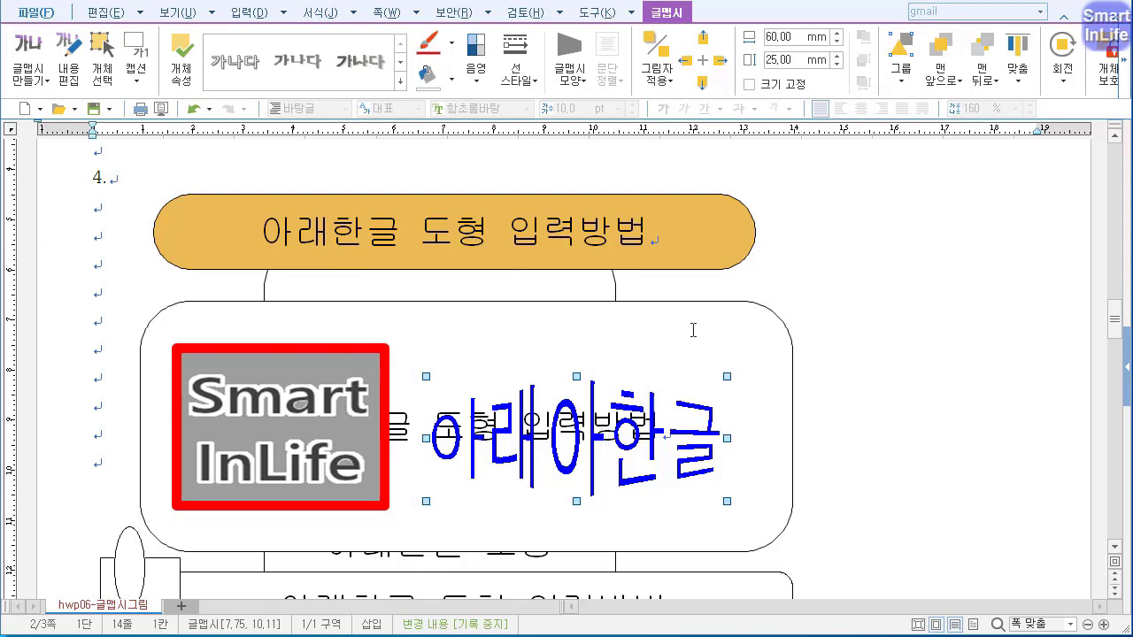
left_click(813, 234)
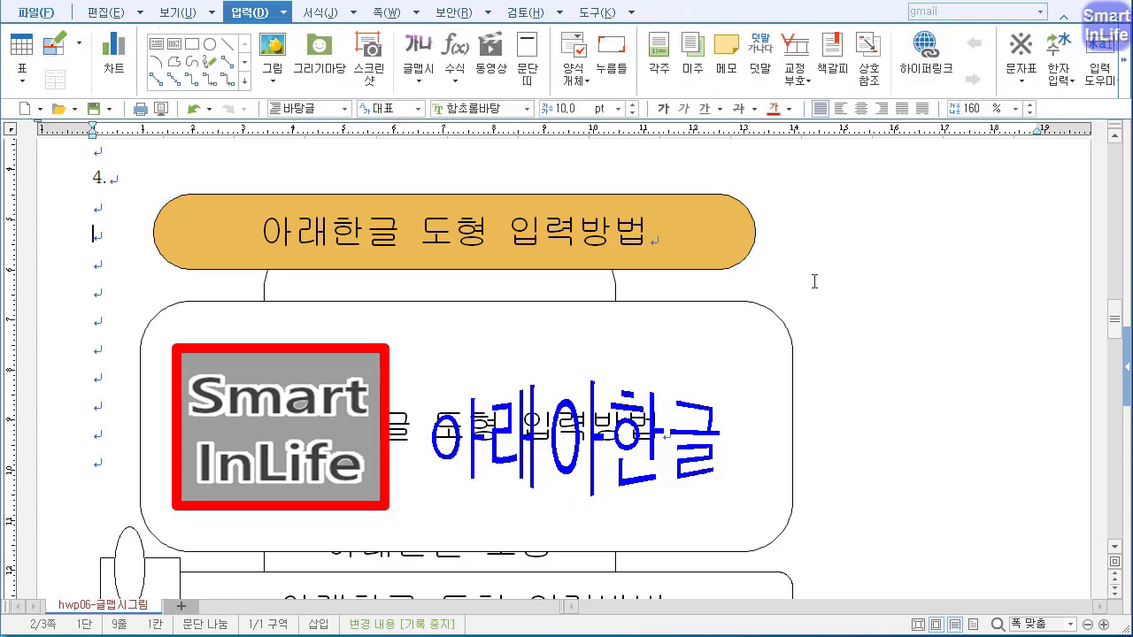
Step: Shift the WordArt and the Smart InLife picture upward within the white rounded rectangle
left_click(713, 205)
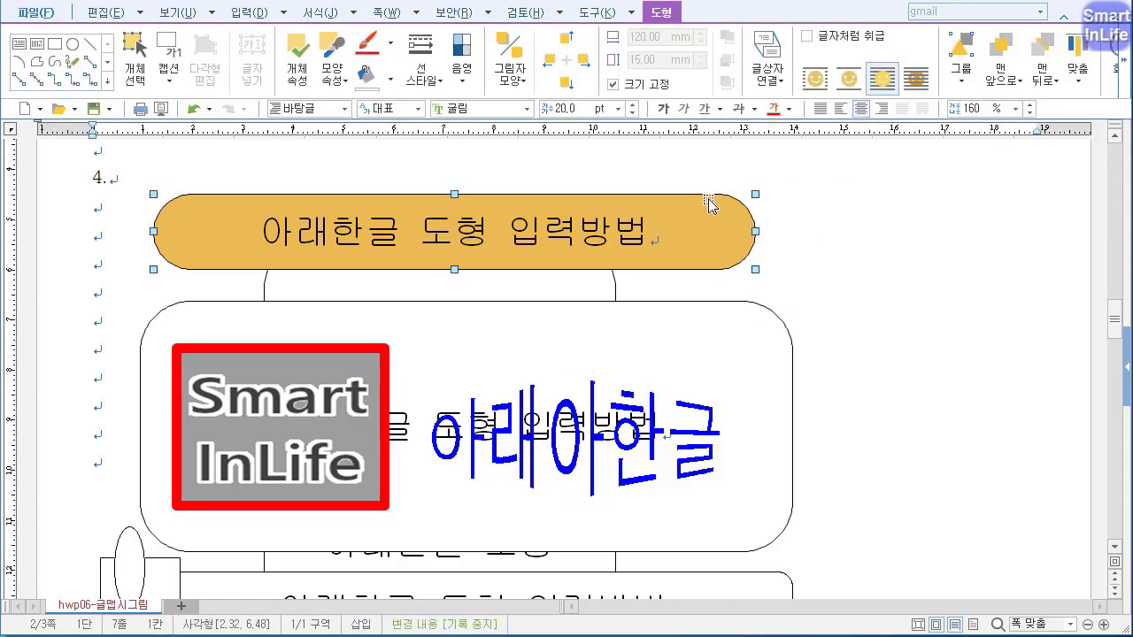
left_click(328, 423)
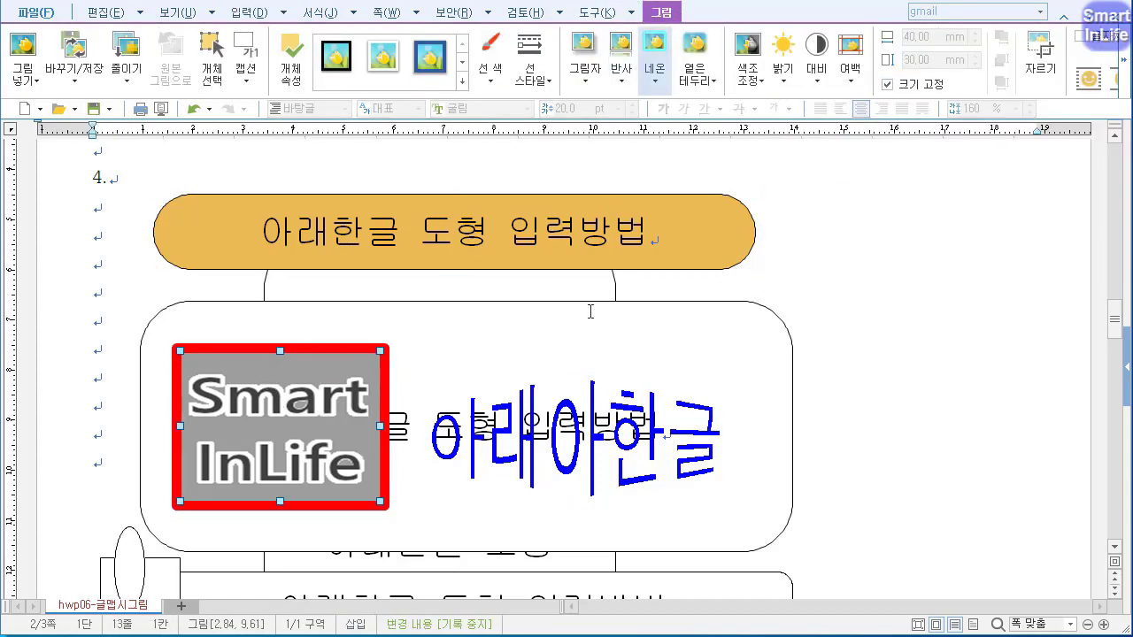
left_click(585, 456)
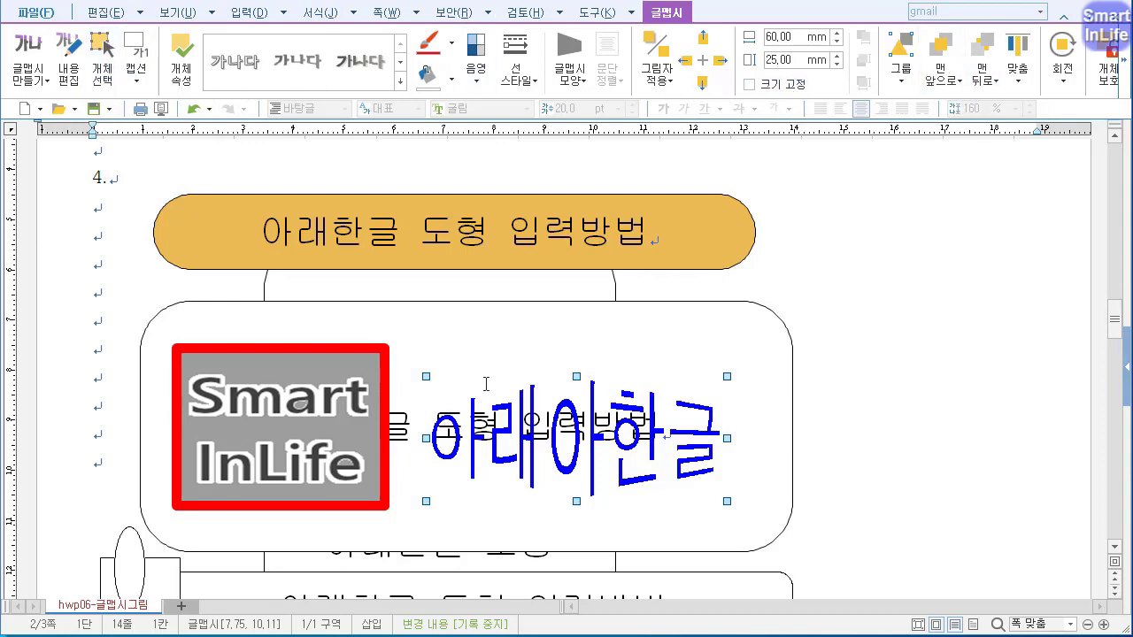
left_click_drag(530, 436, 531, 395)
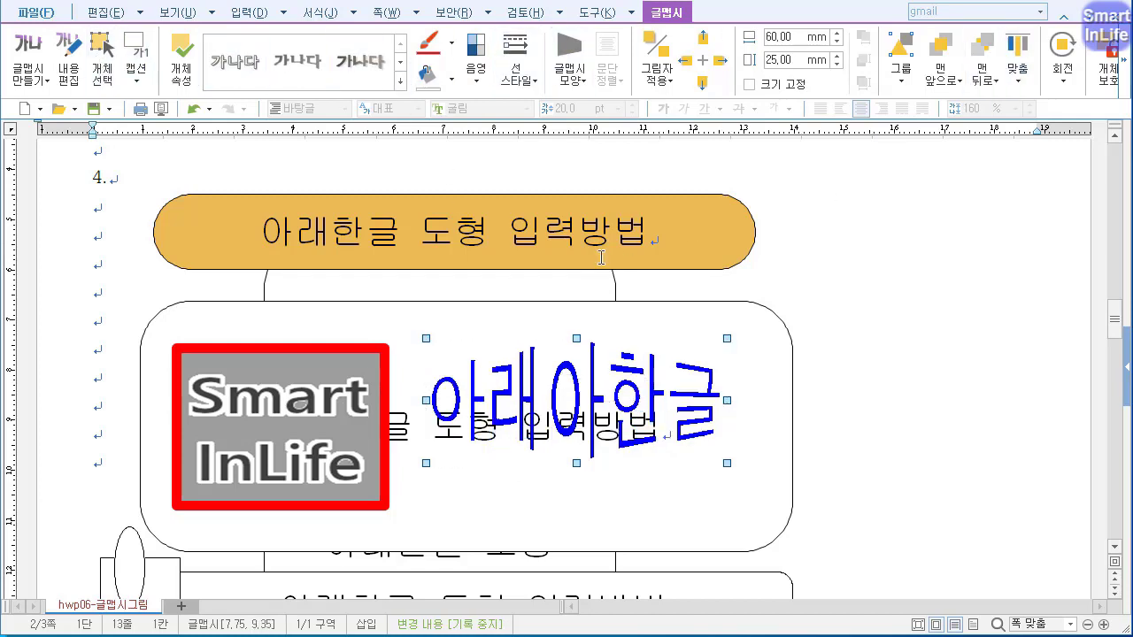
left_click_drag(382, 368, 372, 331)
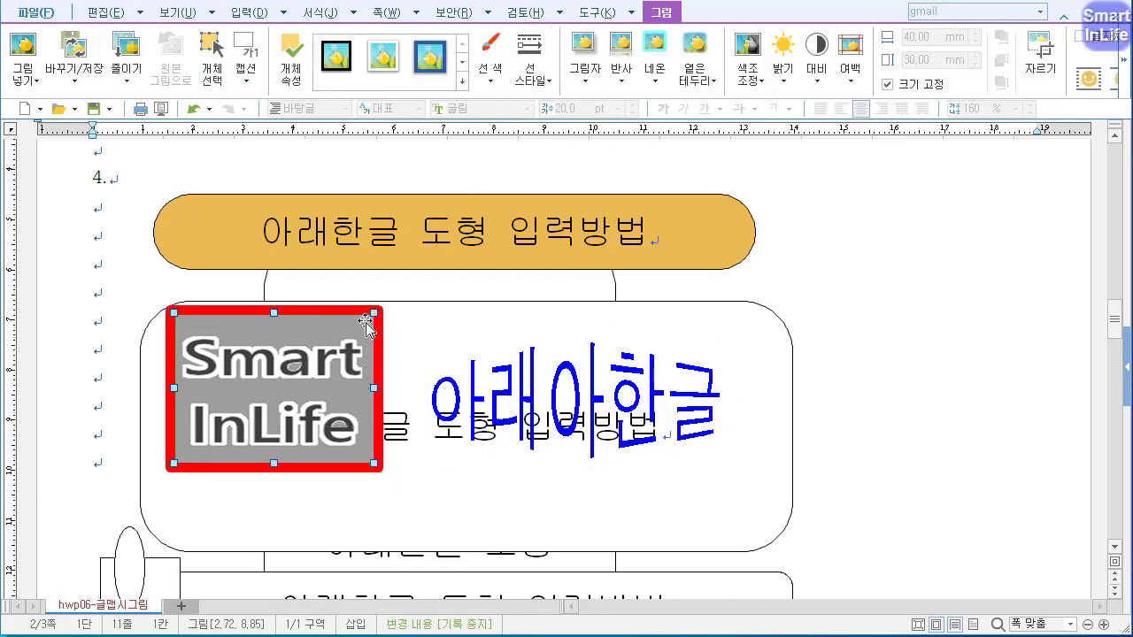
Step: Examine the basic size and position settings in the picture's object properties and close them with the current settings
right_click(368, 319)
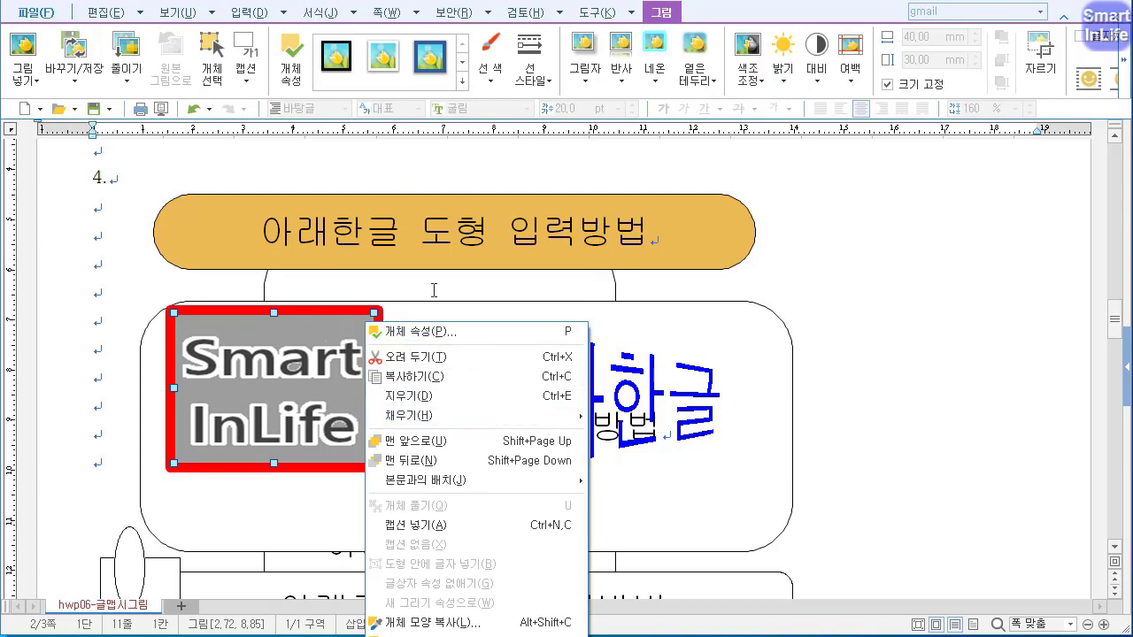
left_click(429, 334)
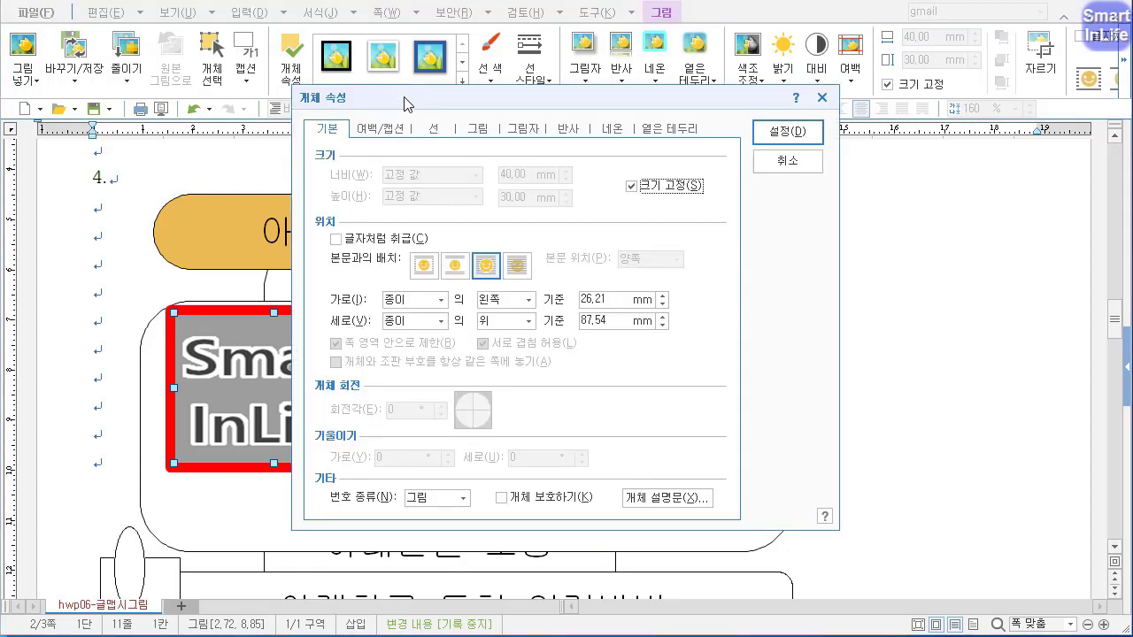
left_click_drag(404, 99, 522, 151)
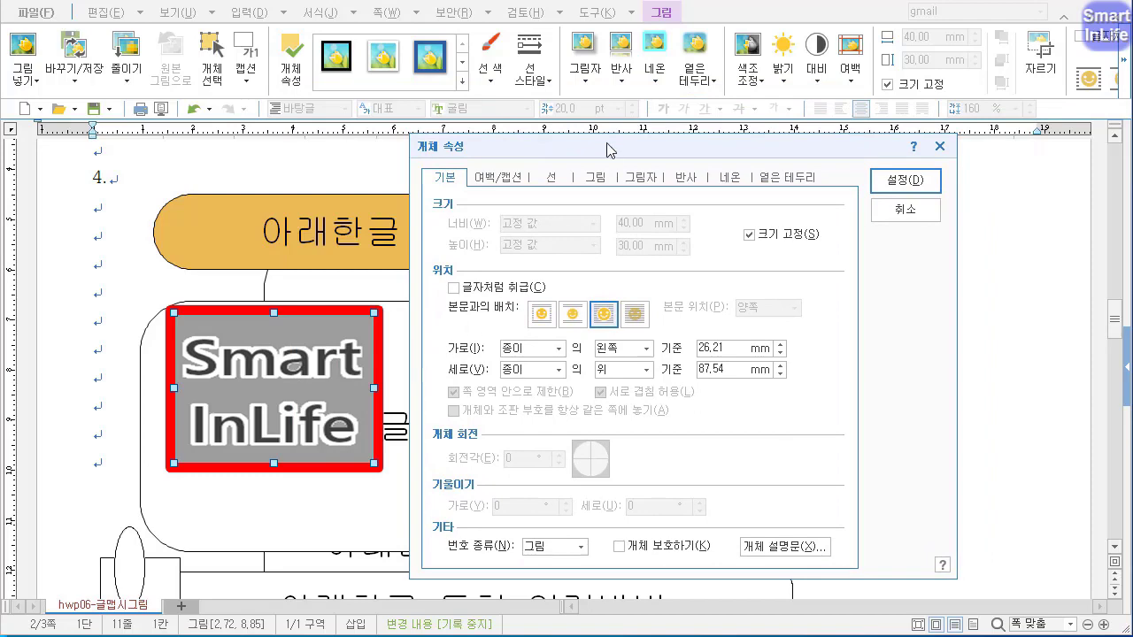
left_click_drag(606, 142, 307, 112)
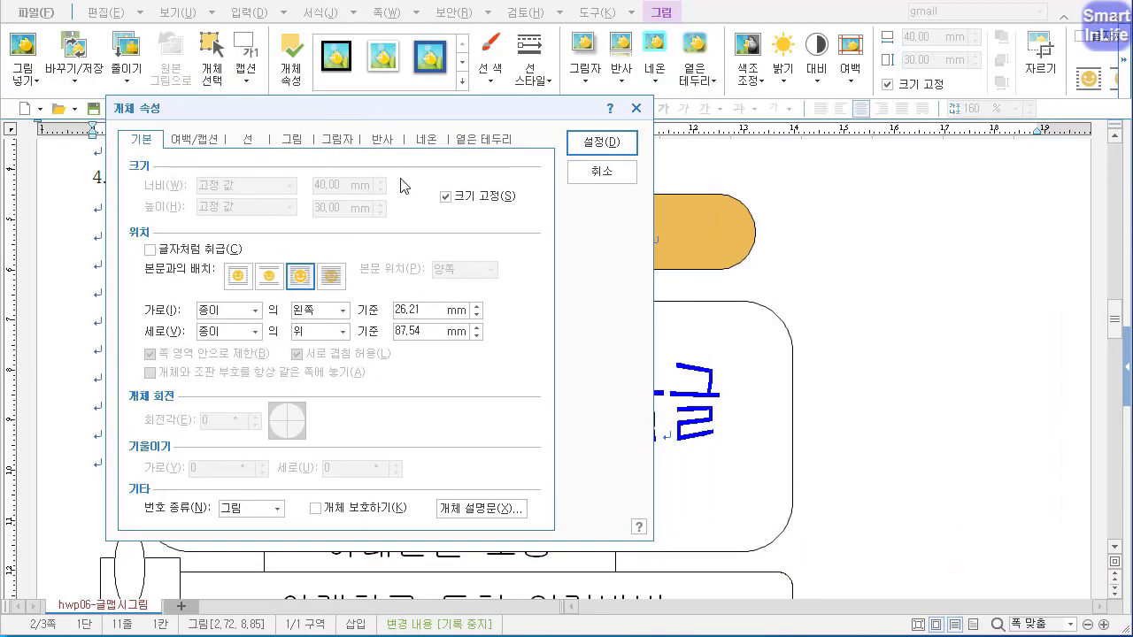
left_click(589, 143)
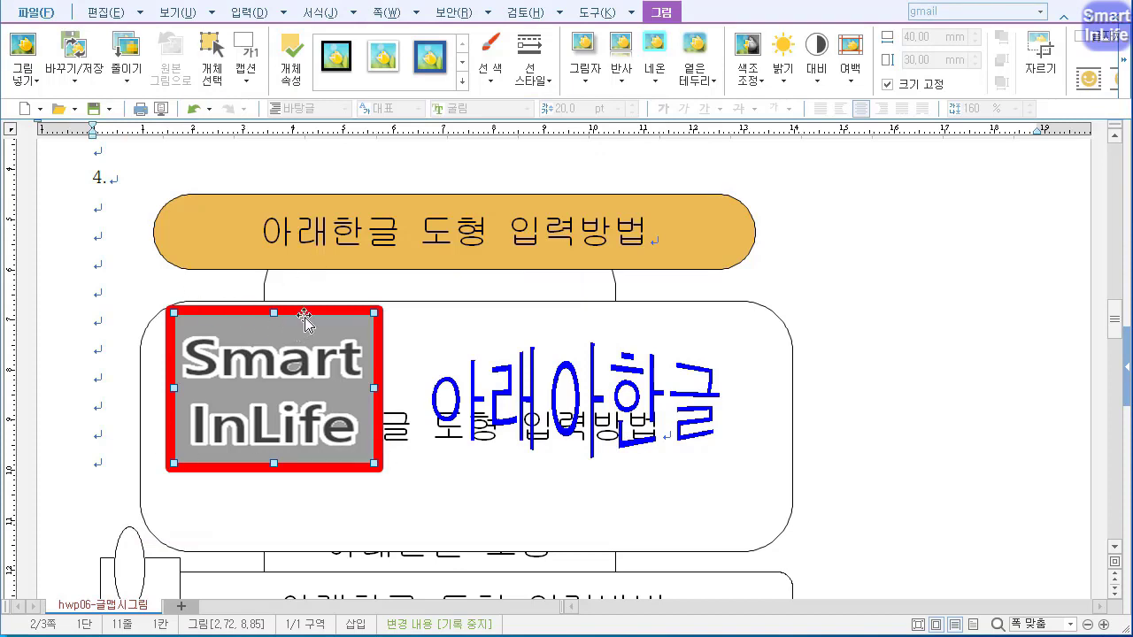
Step: Remove the border from the Smart InLife picture by setting its line type to 선 없음
right_click(304, 316)
left_click(361, 326)
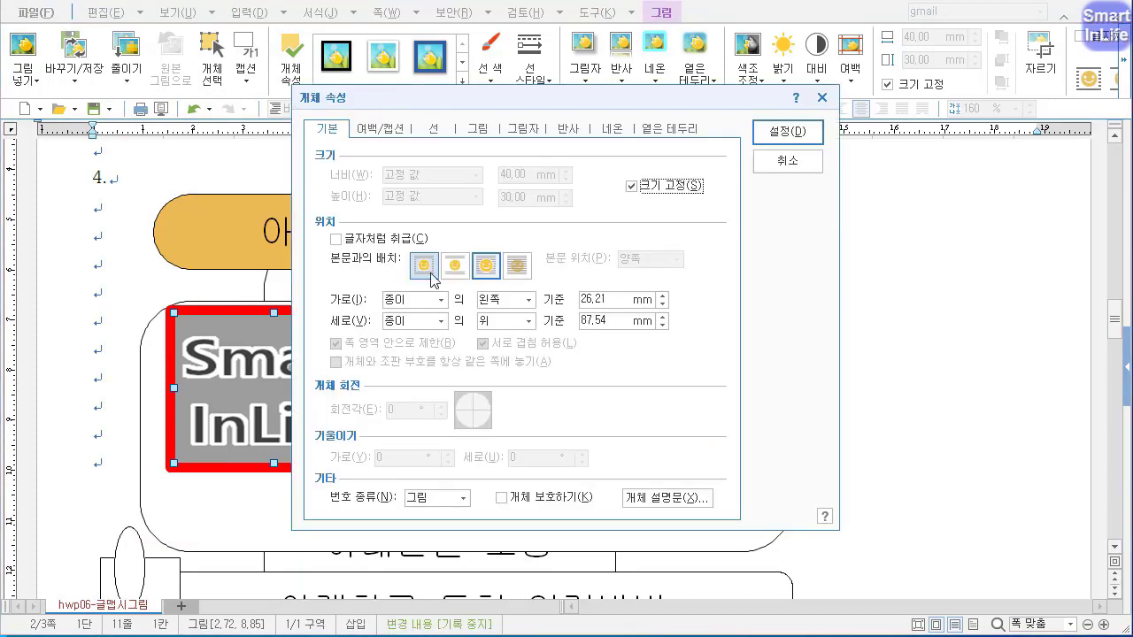
left_click(433, 128)
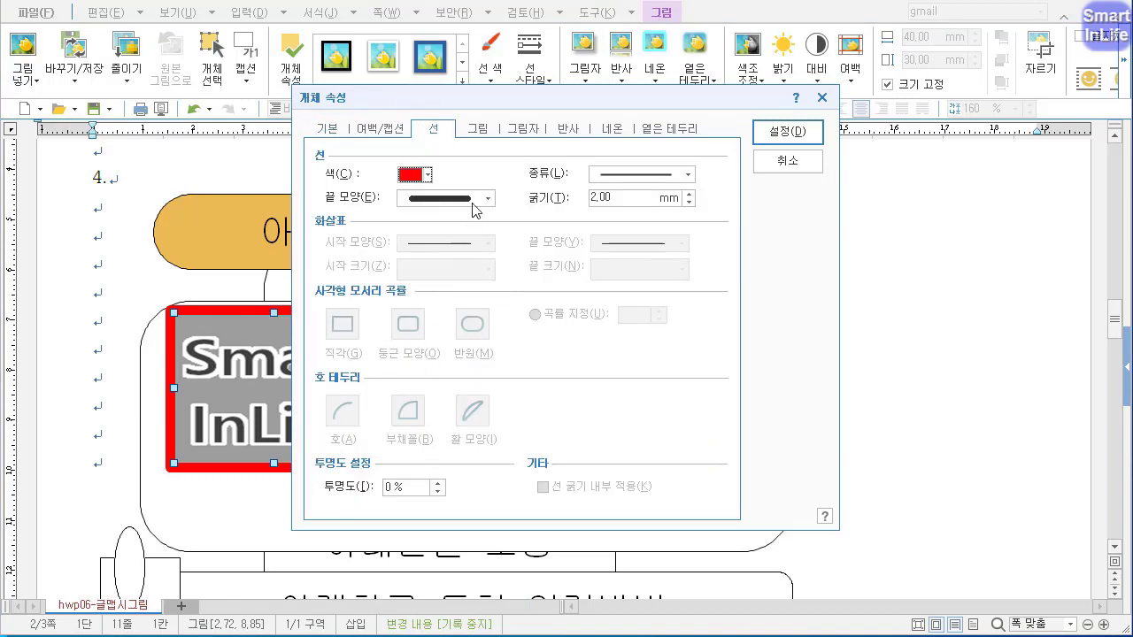
left_click(428, 174)
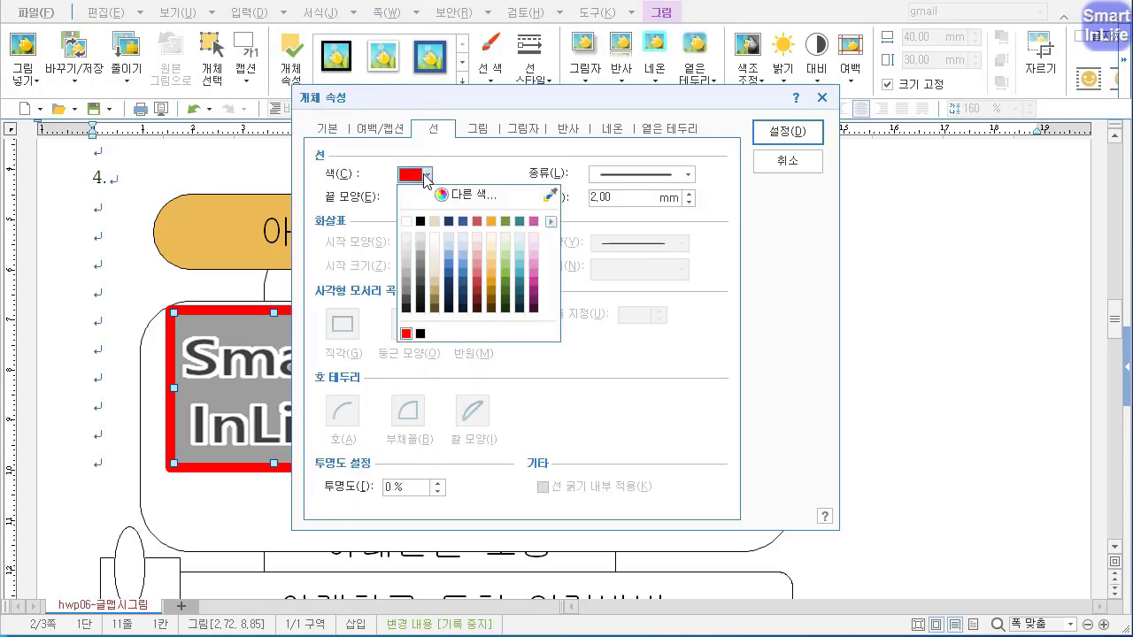
left_click(609, 177)
left_click(639, 190)
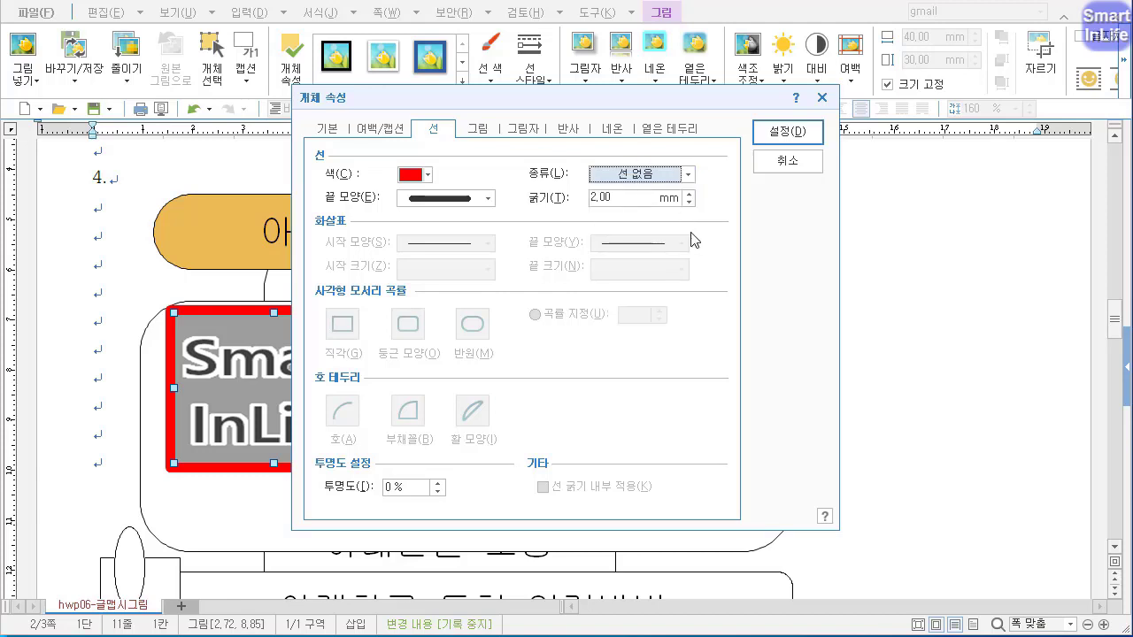
left_click(782, 135)
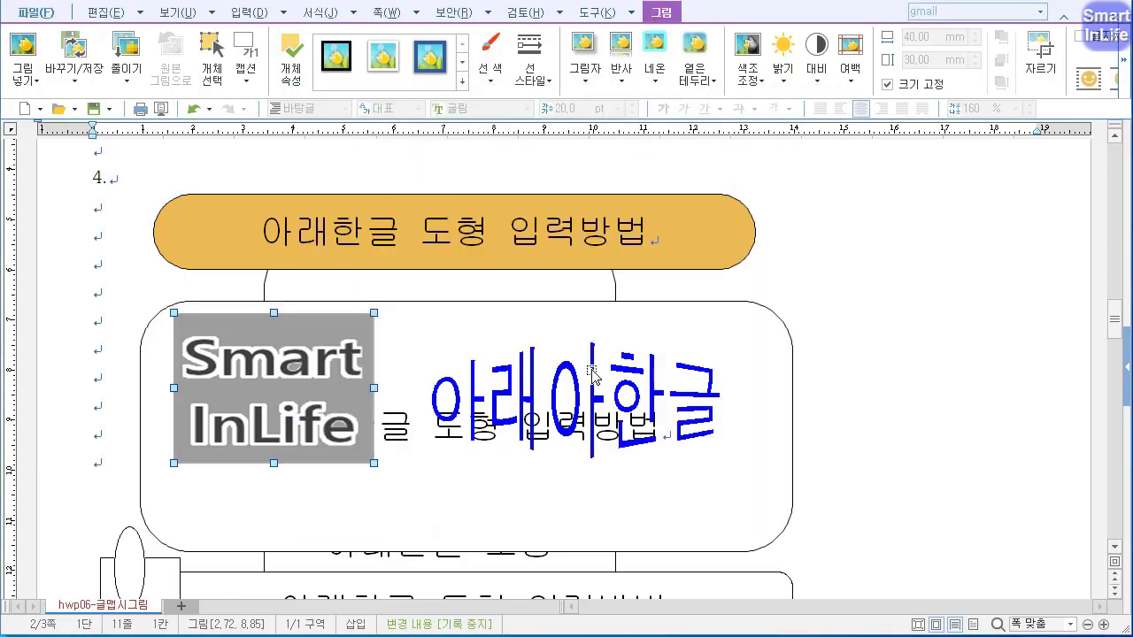
Step: Set the orange rounded title shape's fill to 색 채우기 없음 (no fill)
left_click(679, 199)
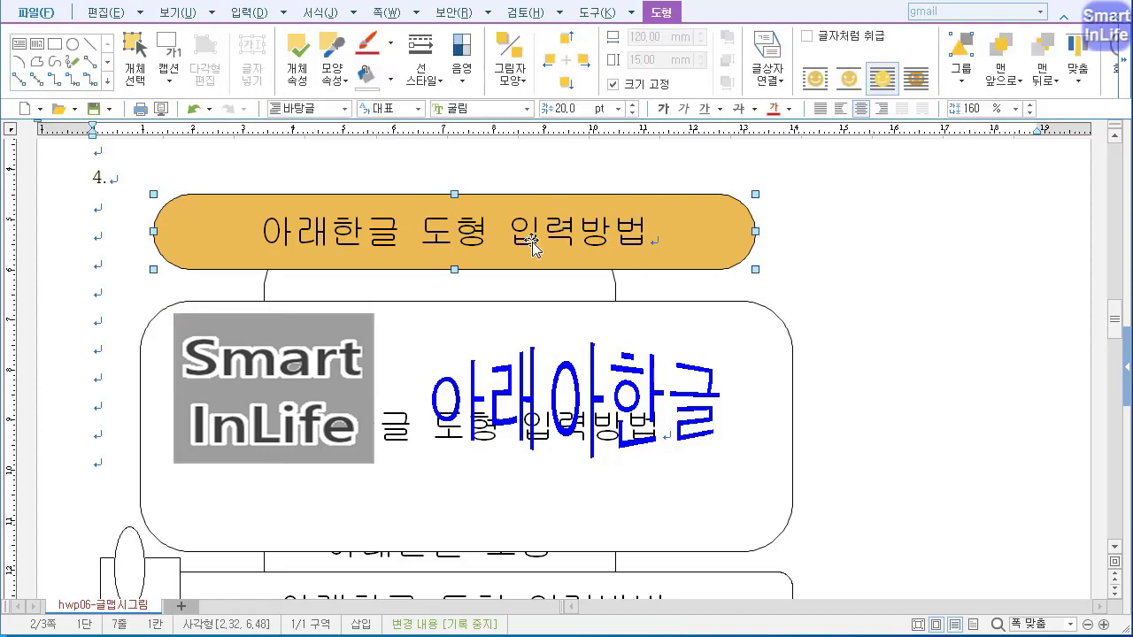
right_click(493, 202)
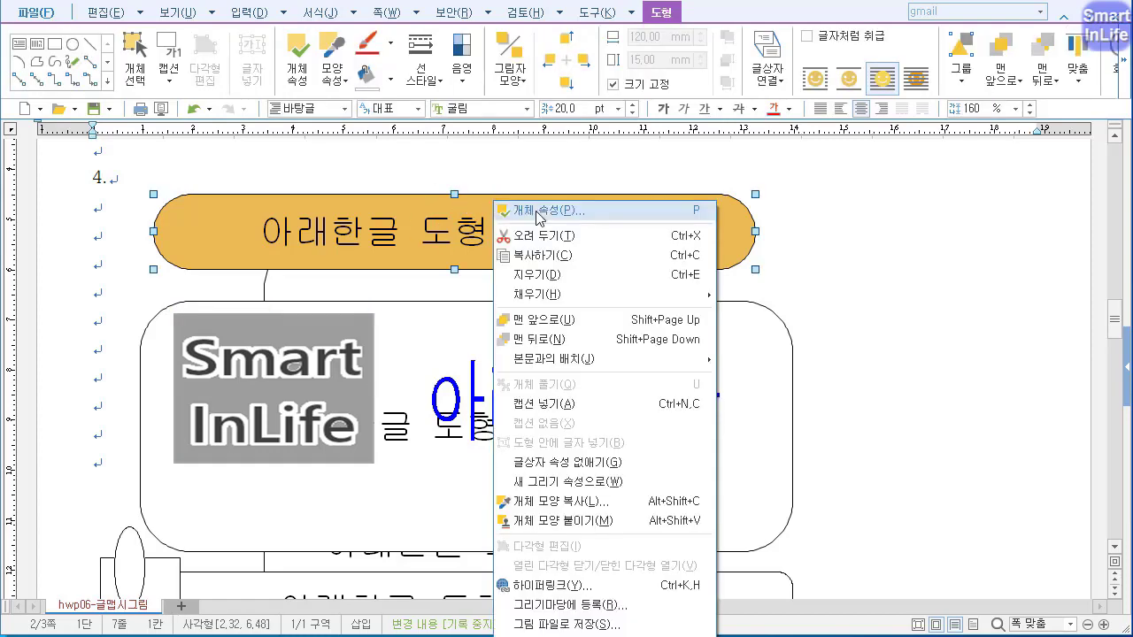
left_click(534, 210)
left_click_drag(505, 97, 644, 144)
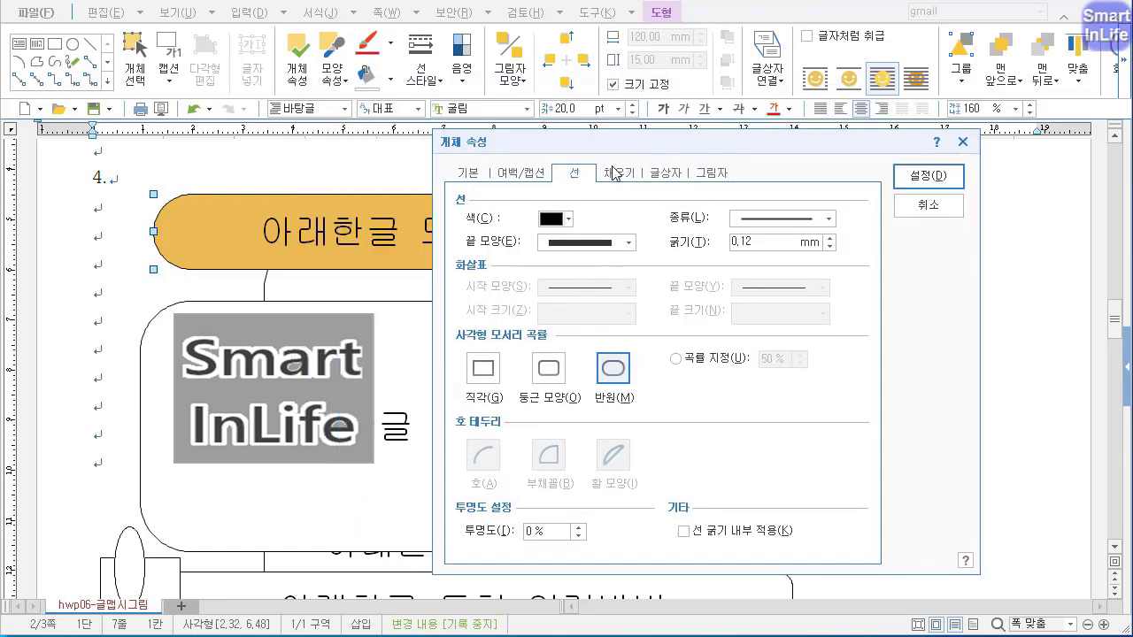
left_click(623, 183)
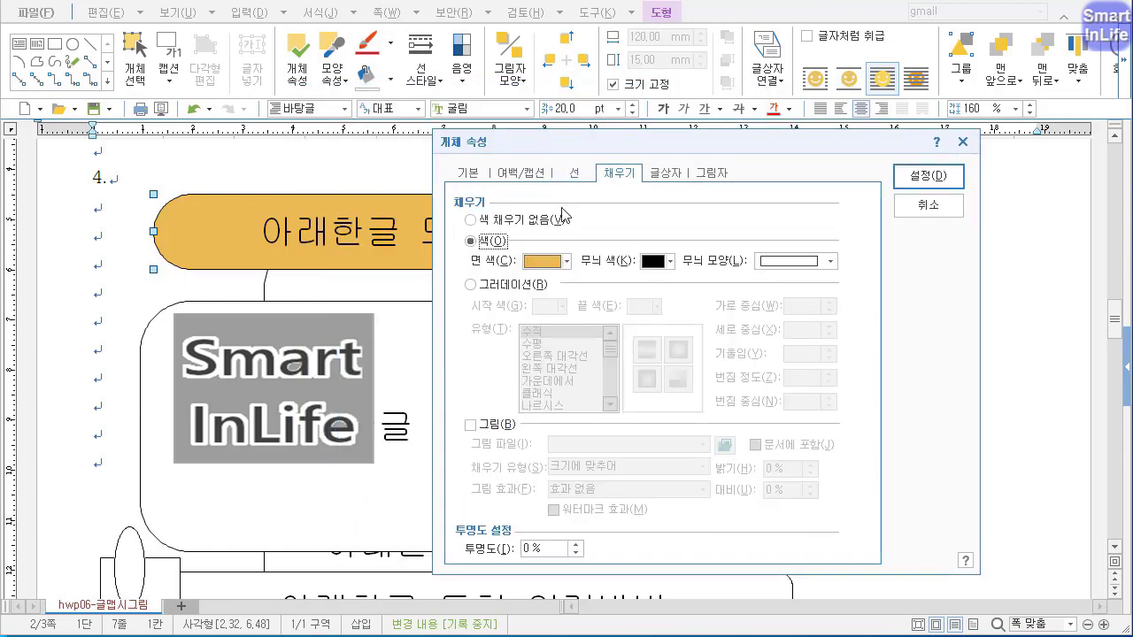
left_click(510, 221)
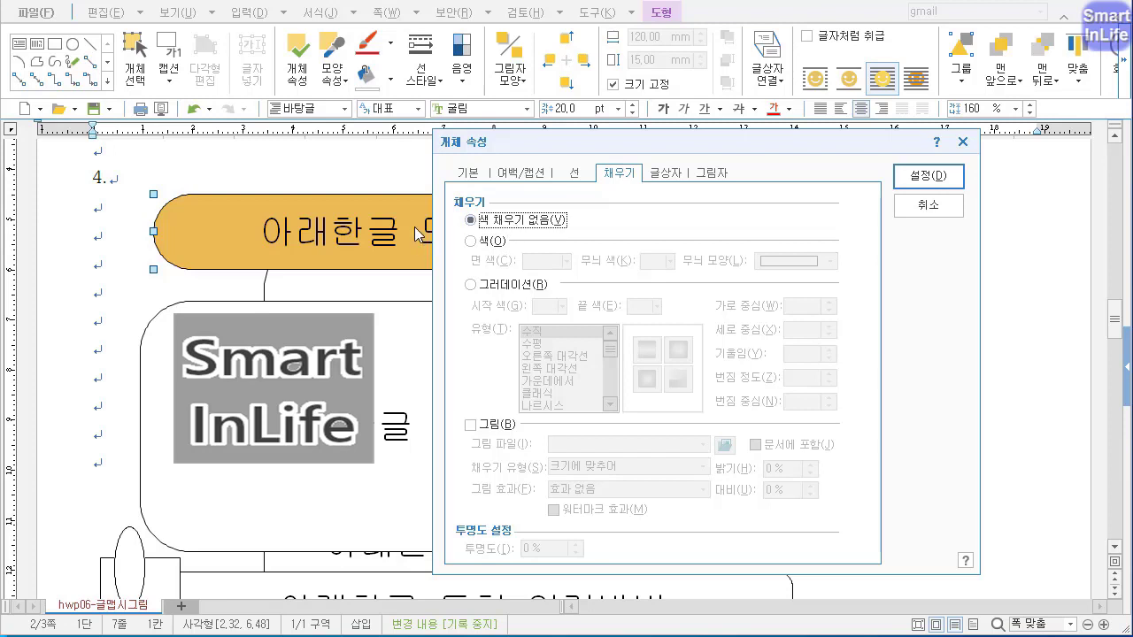
left_click(929, 179)
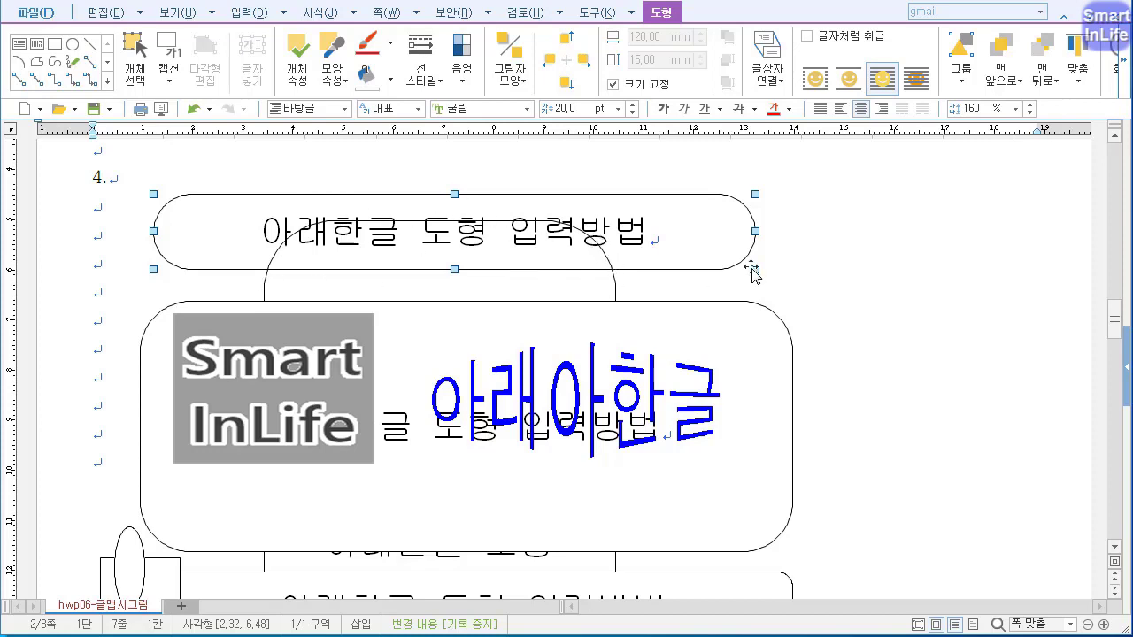
Step: Fill the rounded title shape above the picture with a solid white face color
right_click(710, 232)
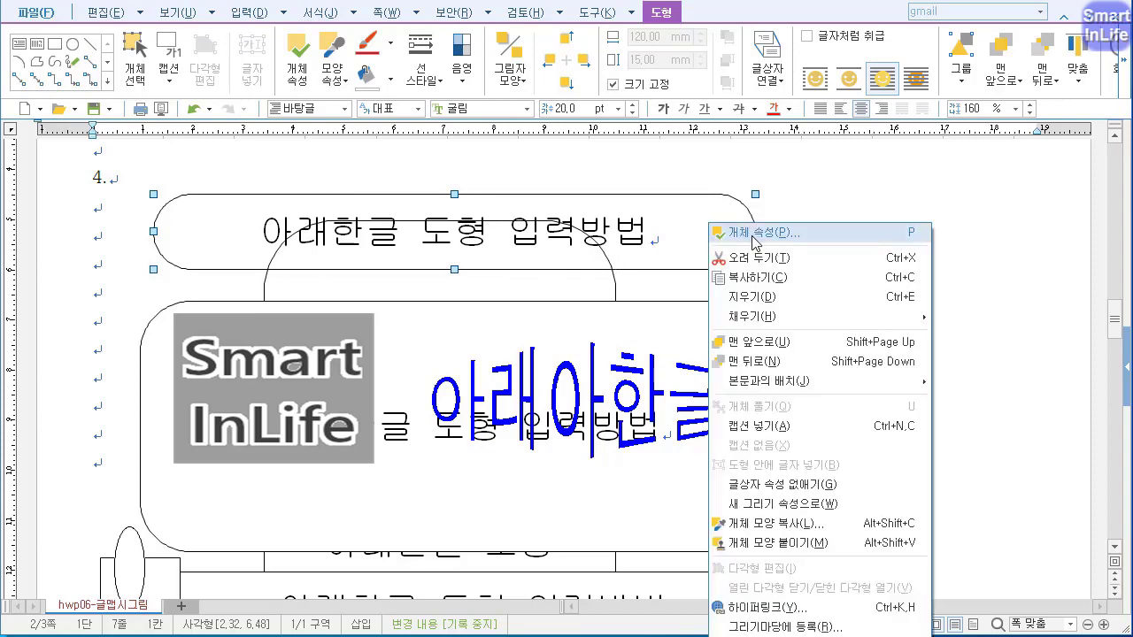
left_click(754, 233)
left_click(330, 197)
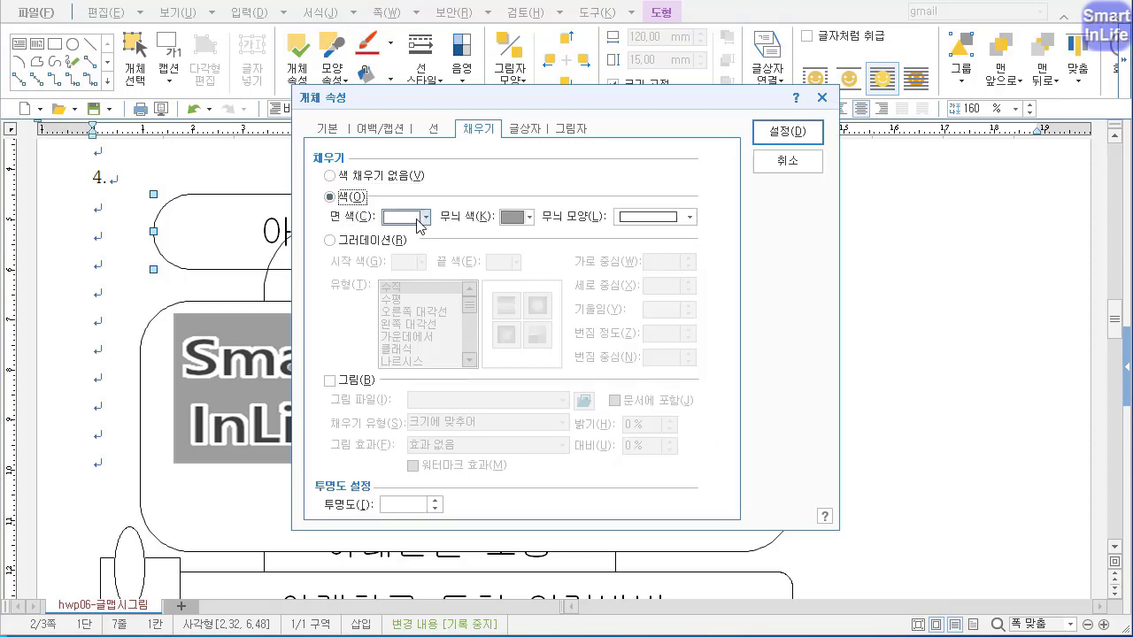
left_click(404, 217)
left_click(403, 264)
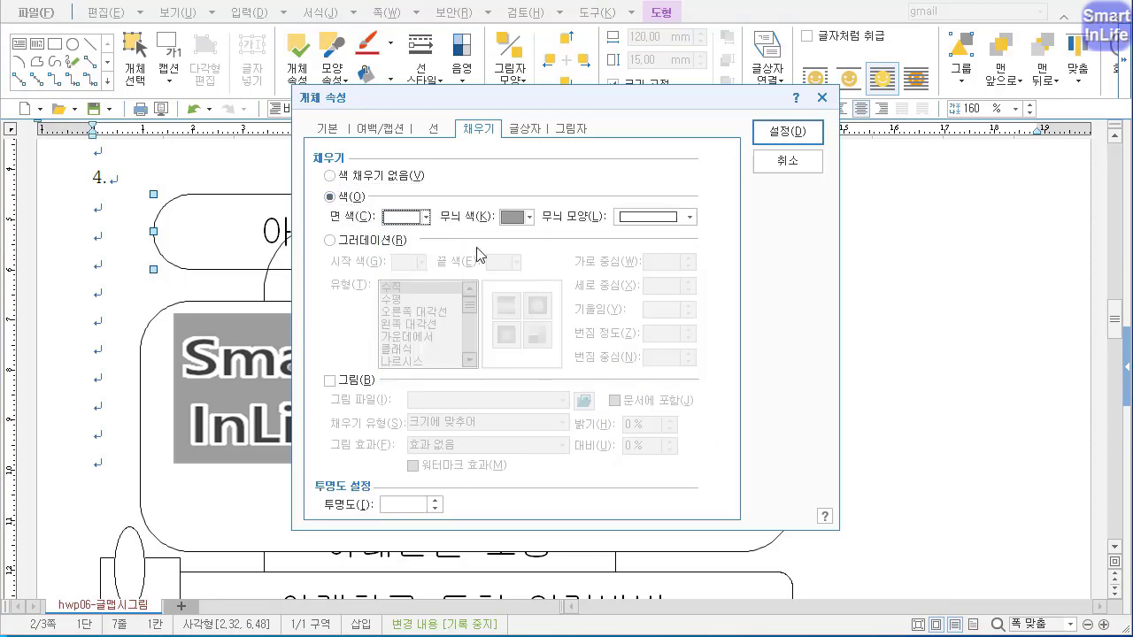
left_click(787, 131)
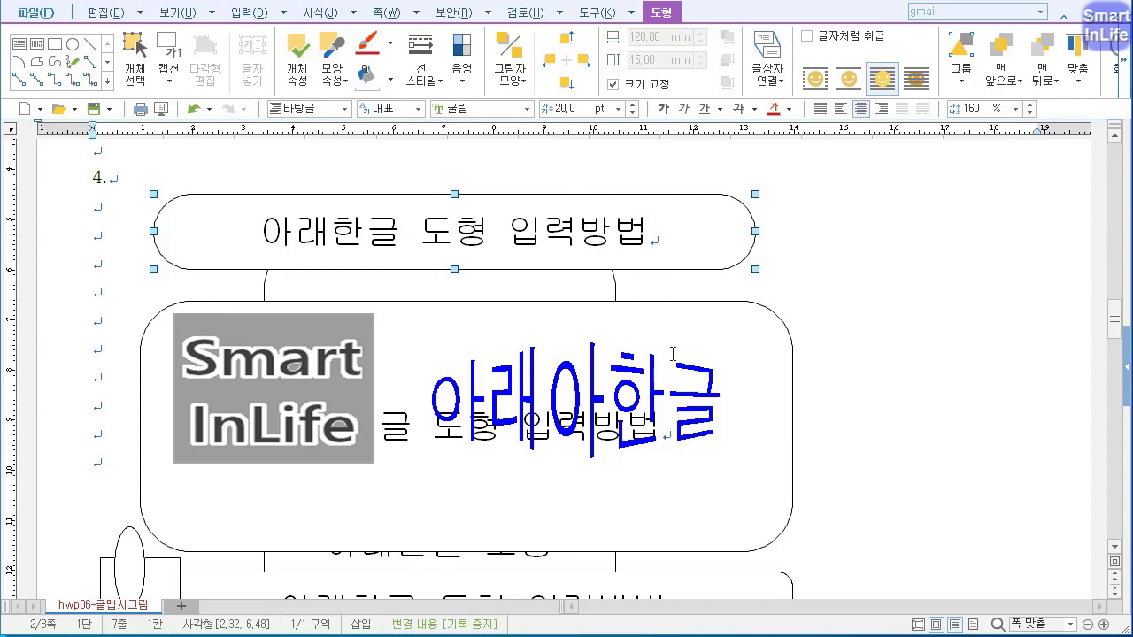
Step: Change the rounded title shape's outline to a dashed line and deselect the shape
right_click(617, 204)
left_click(634, 208)
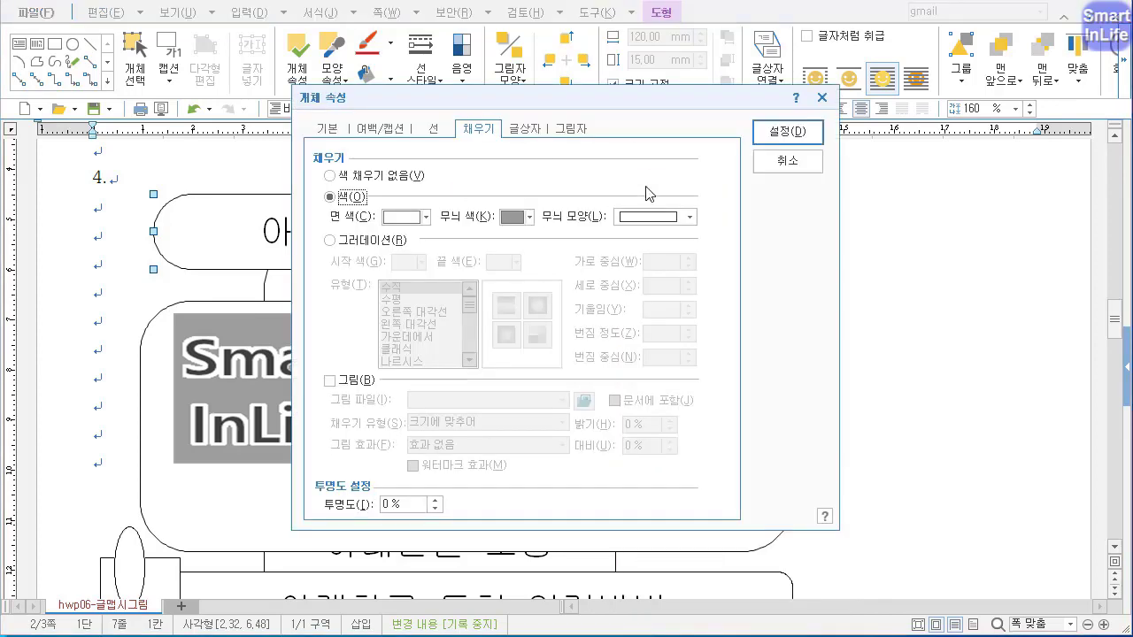
left_click(436, 129)
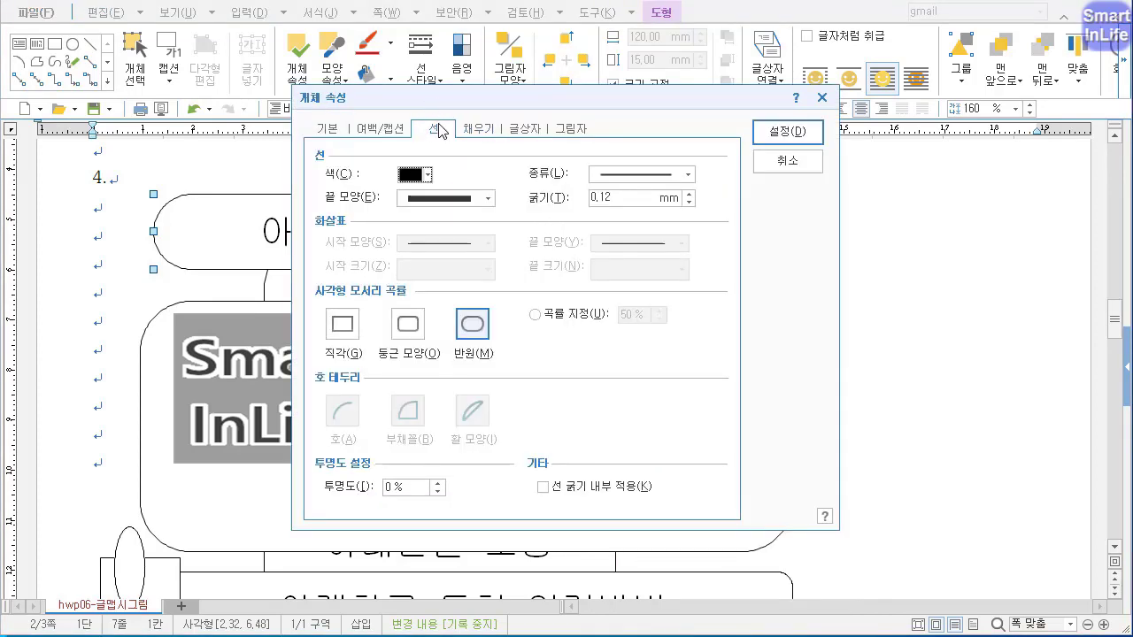
left_click(661, 176)
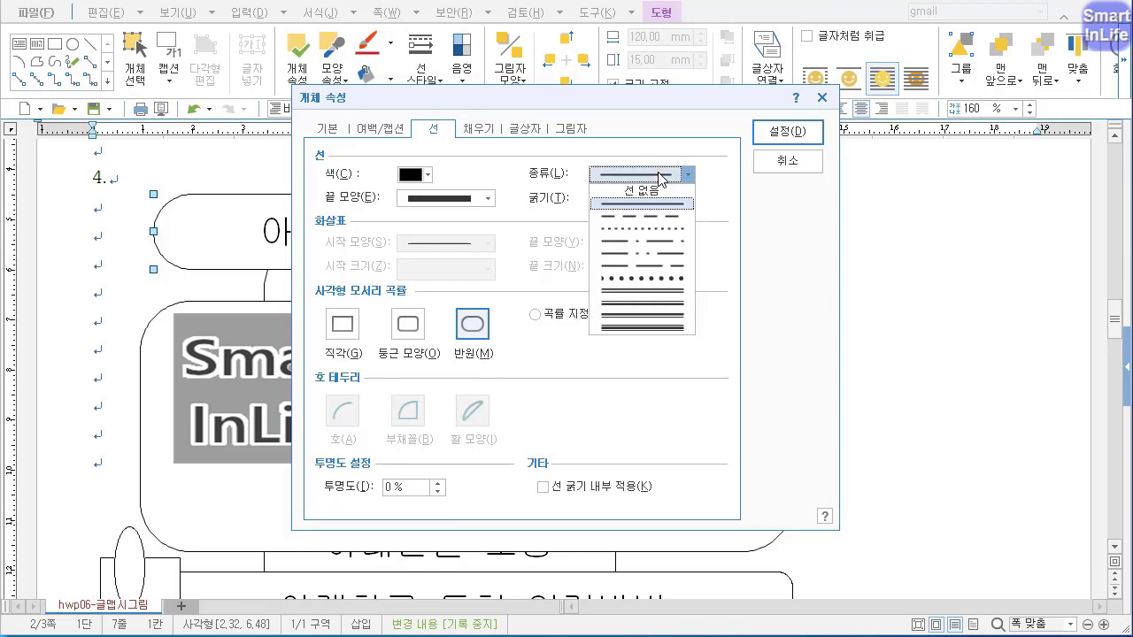
left_click(668, 223)
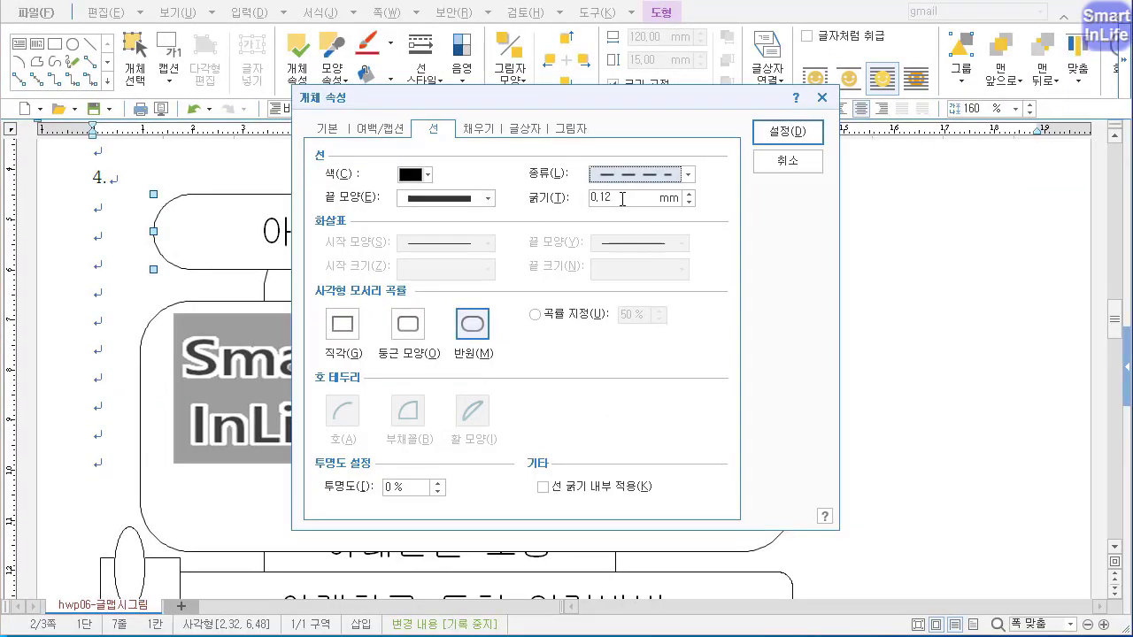
left_click(788, 133)
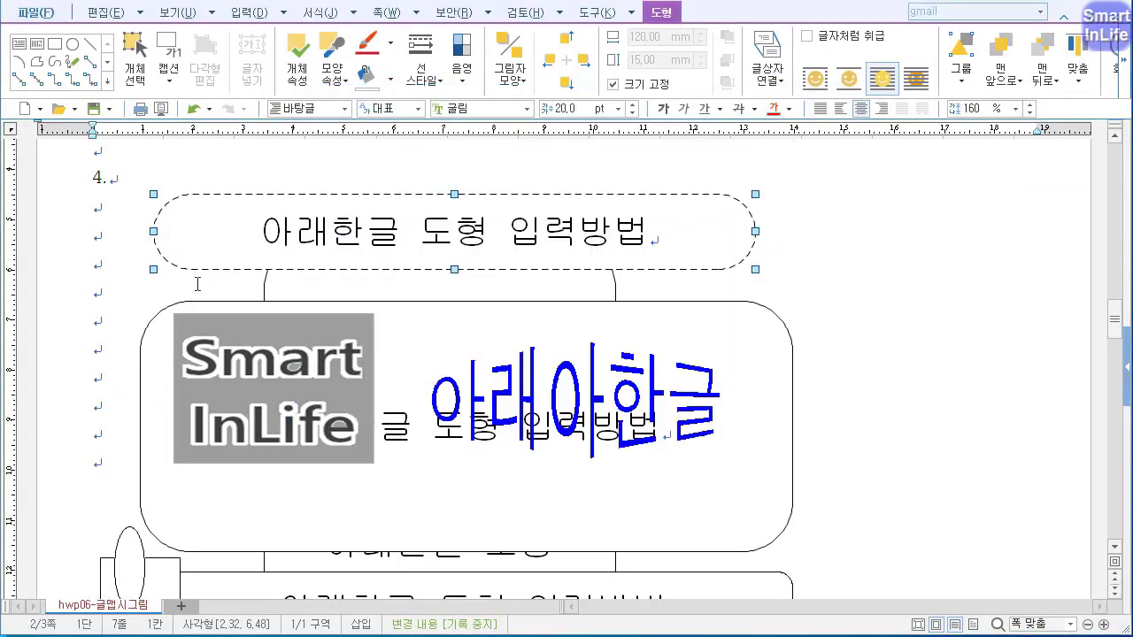
left_click(505, 266)
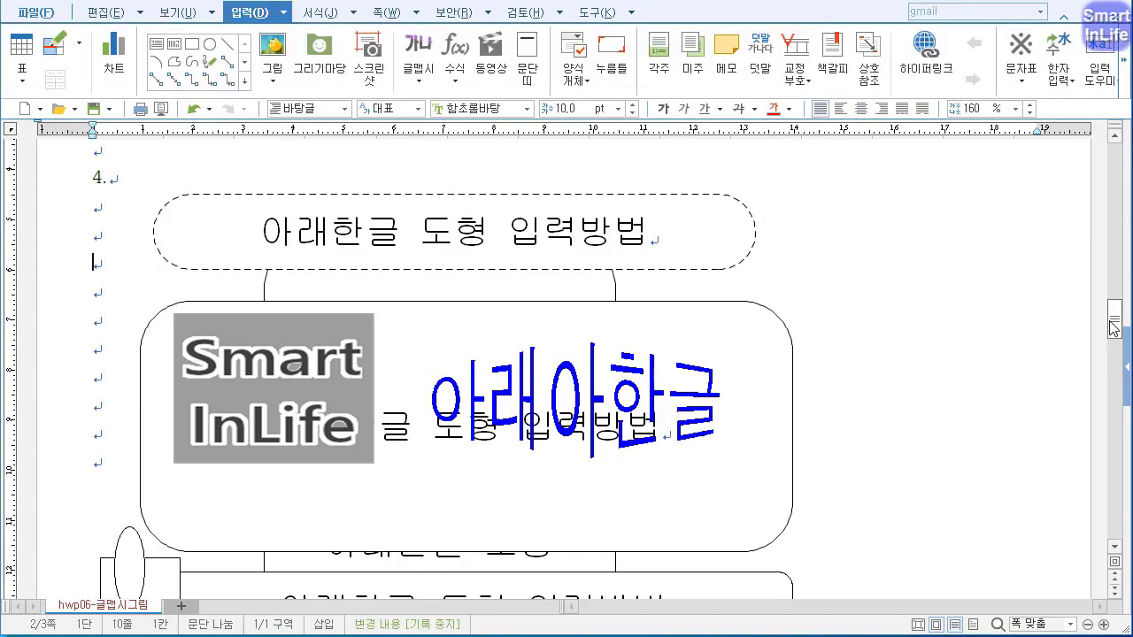
Step: Enter 제목 on the first line of page 3 and select the word
left_click_drag(1117, 328, 1108, 425)
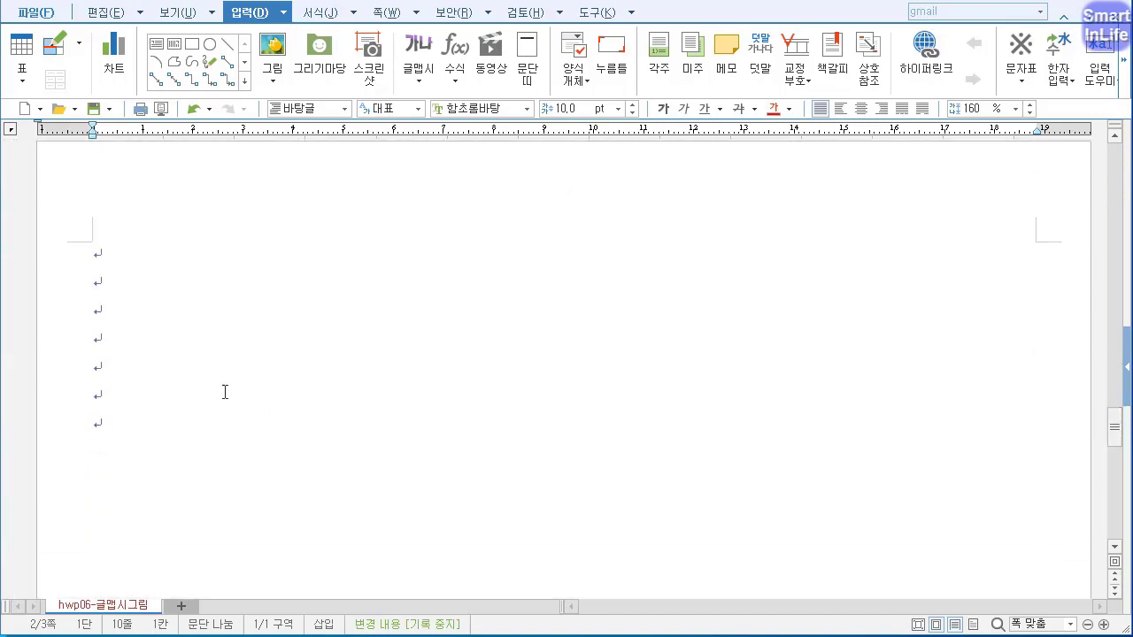
left_click(112, 265)
type("목")
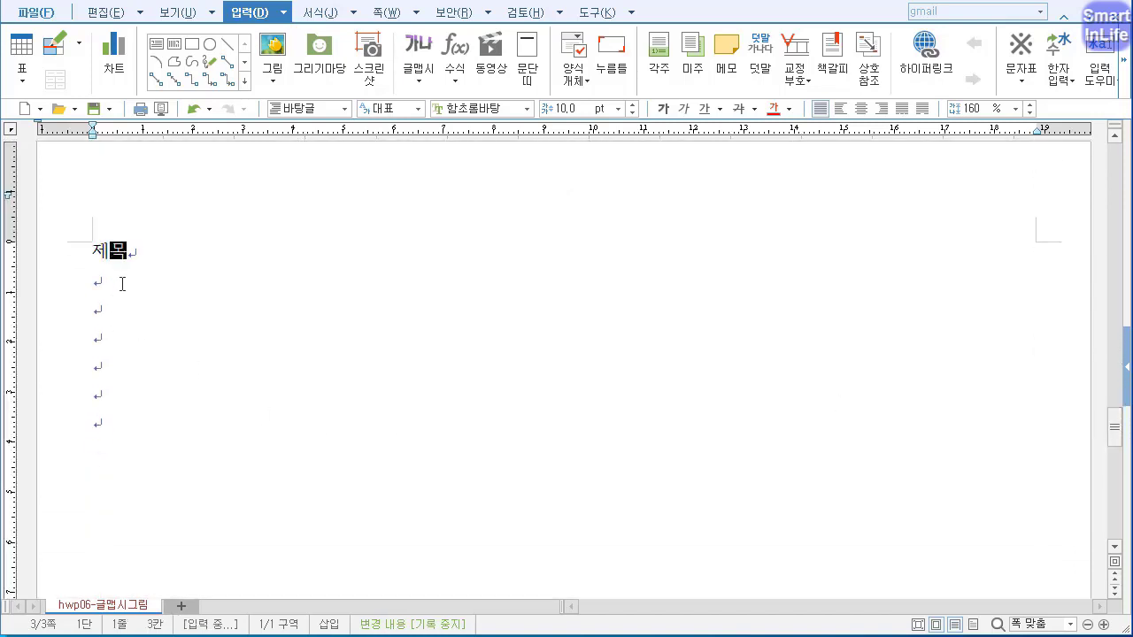
key("shift+Left")
key("shift+Left")
key("shift+Left")
key("F12")
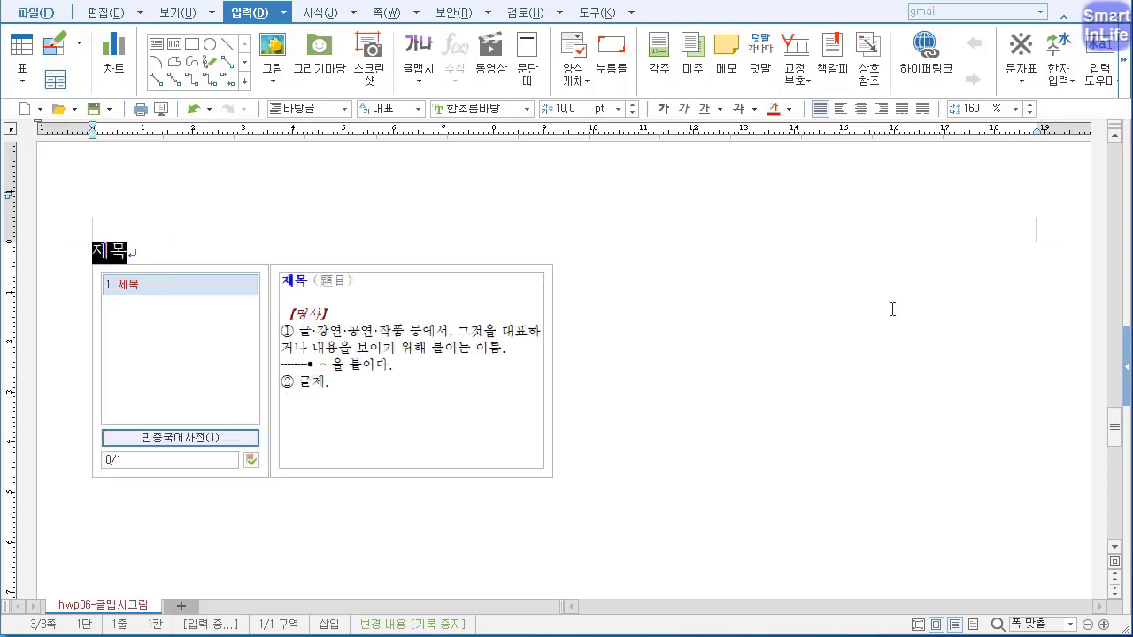
scroll(782, 246, "up", 10)
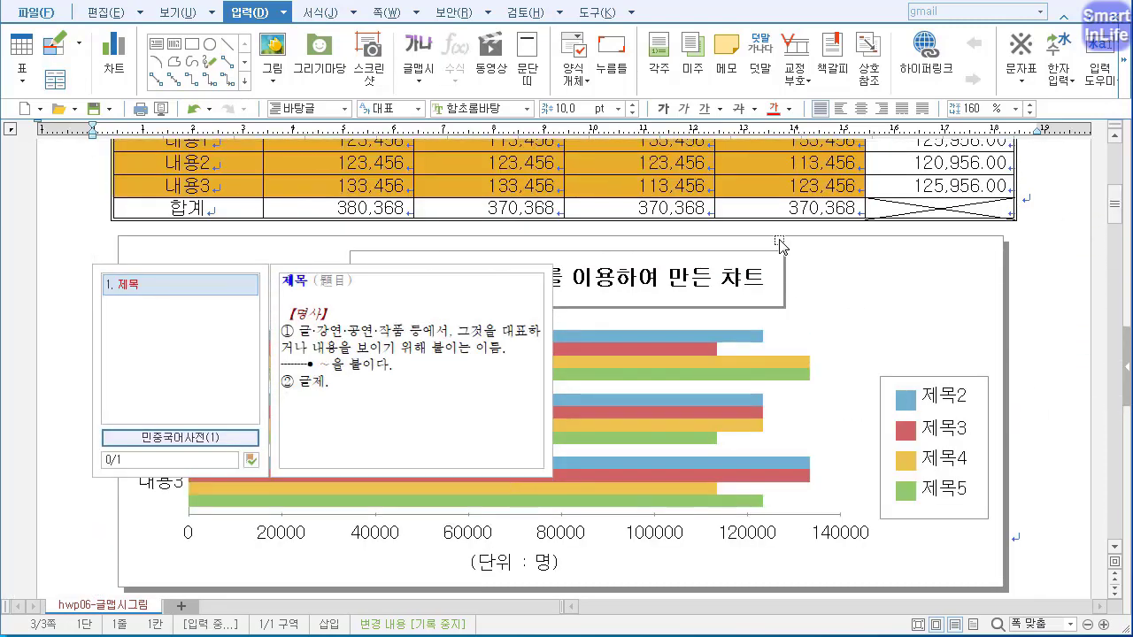
left_click_drag(1117, 219, 1105, 443)
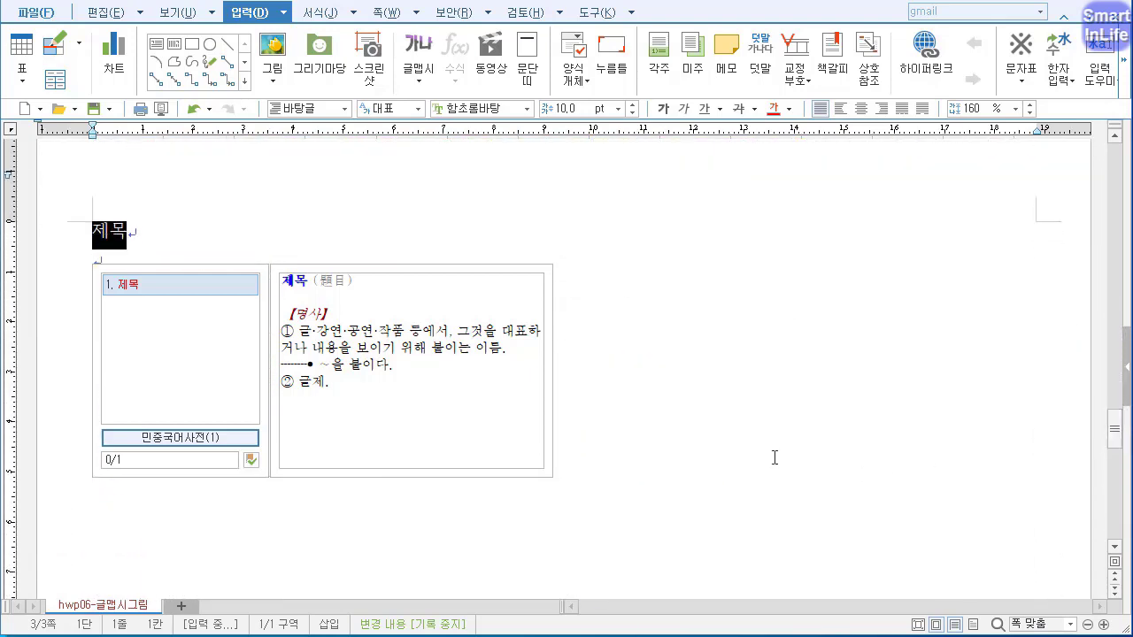
left_click(775, 458)
Step: Select the word 제목 on page 3 and insert a bookmark (책갈피) named 제목으로3p on it
double_click(131, 236)
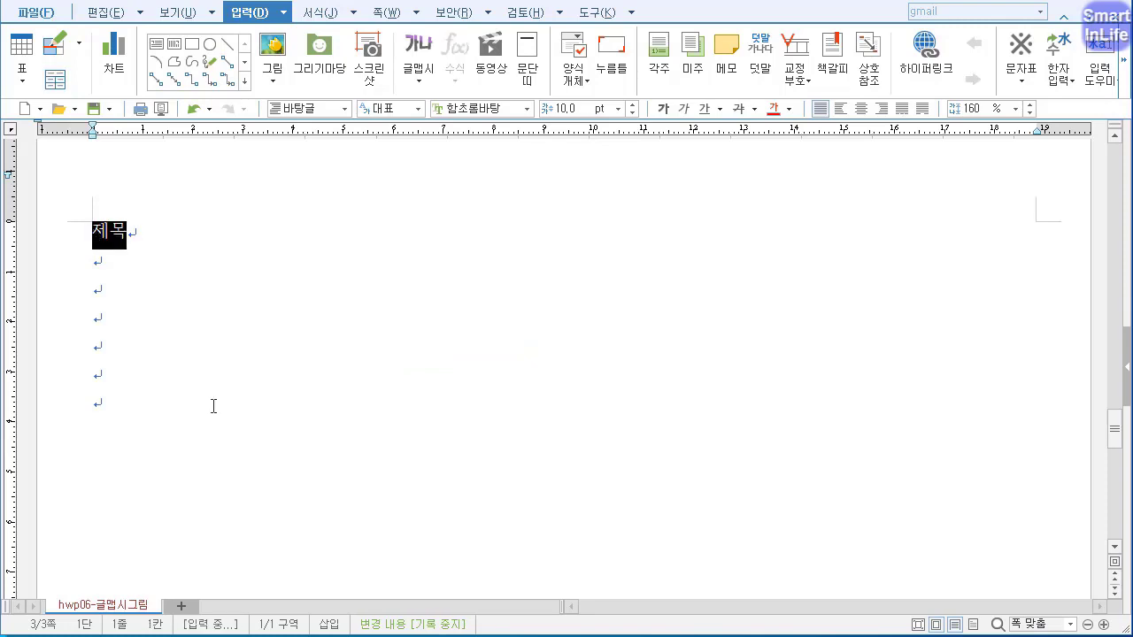
key("F12")
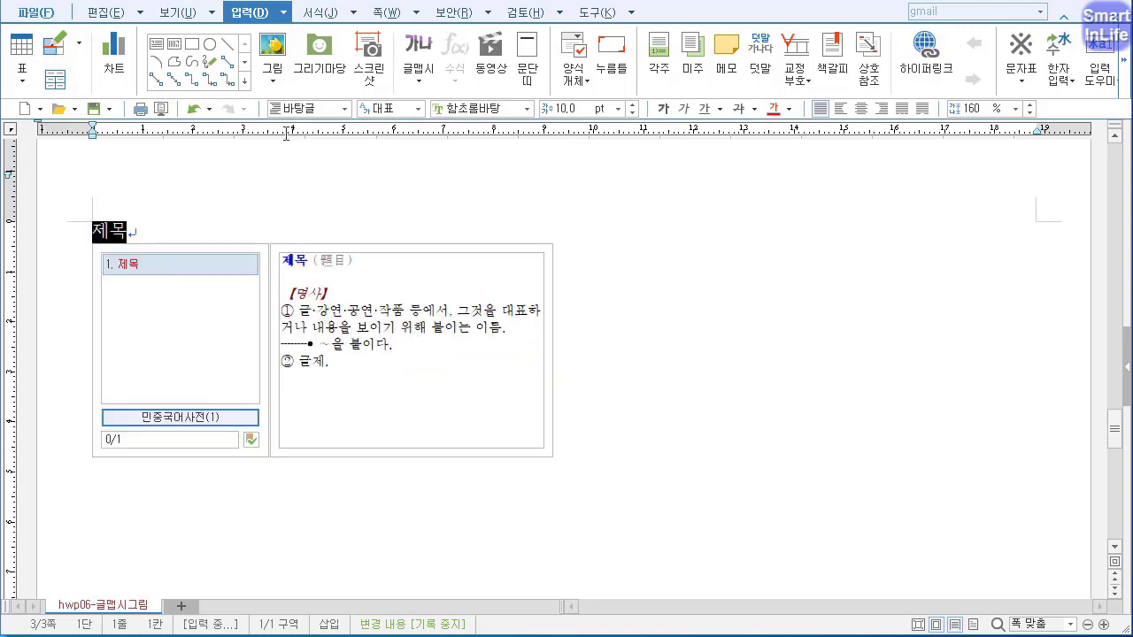
left_click(836, 74)
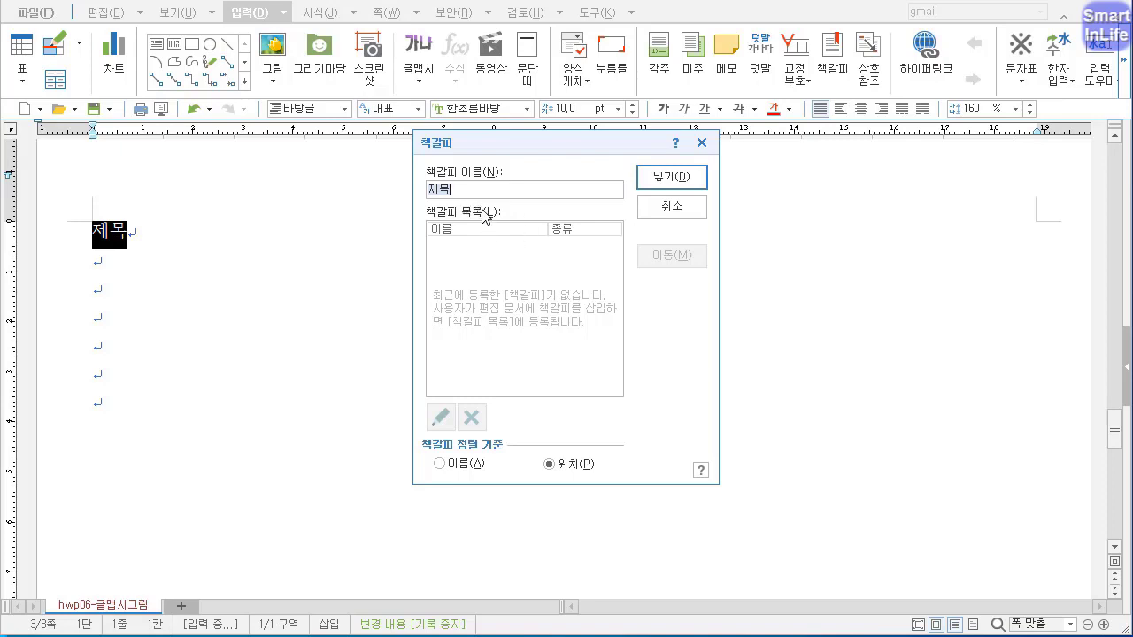
key("BackSpace")
key("BackSpace")
type("제목으로")
type("3")
type("p")
left_click(654, 189)
left_click(133, 290)
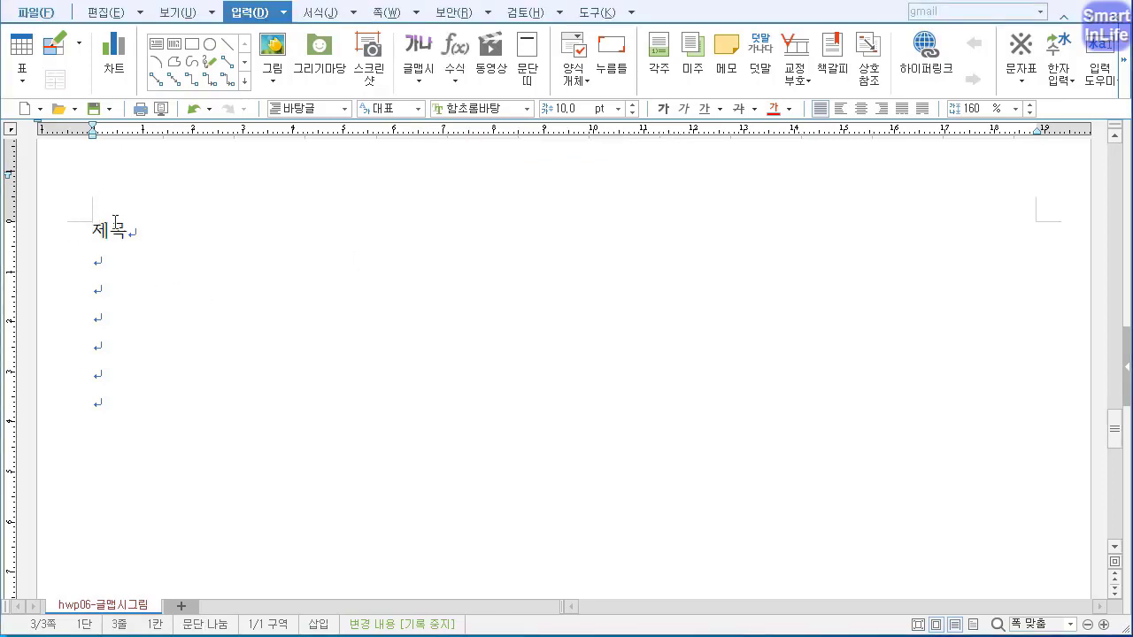
Step: Show the control codes (조판 부호) to check the bookmark around 제목, and hide them again
left_click(200, 15)
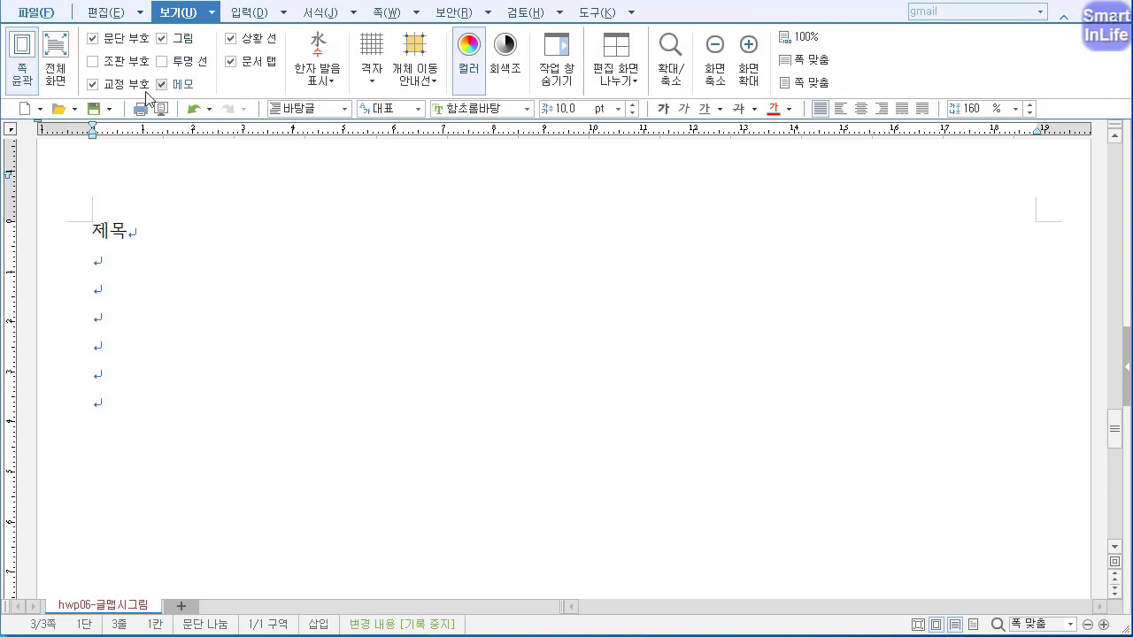
left_click(92, 62)
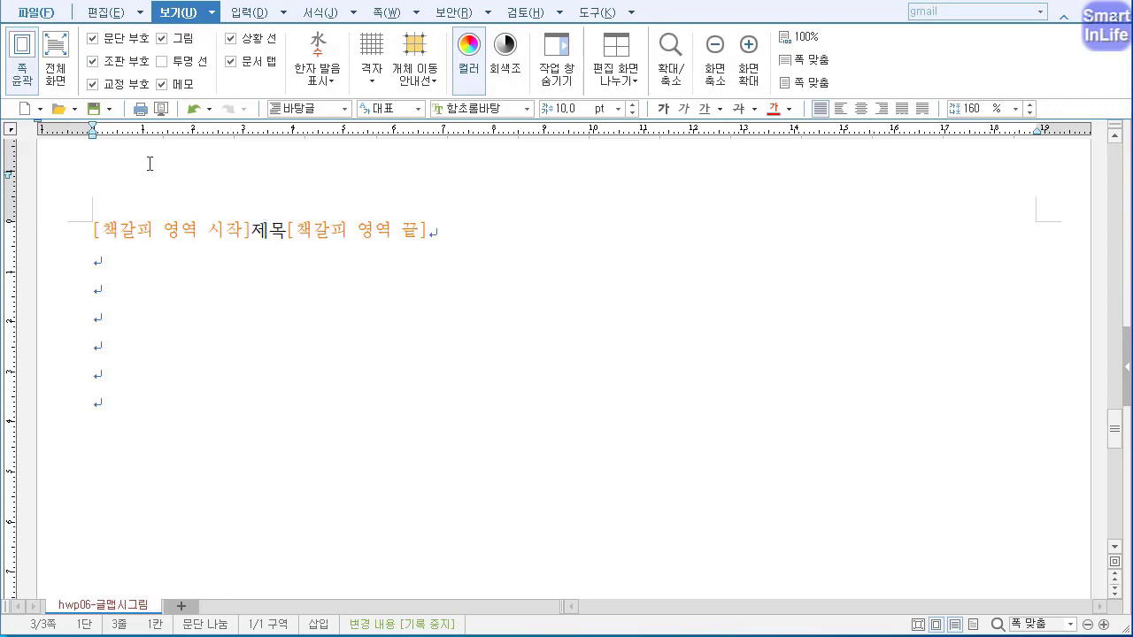
left_click(124, 64)
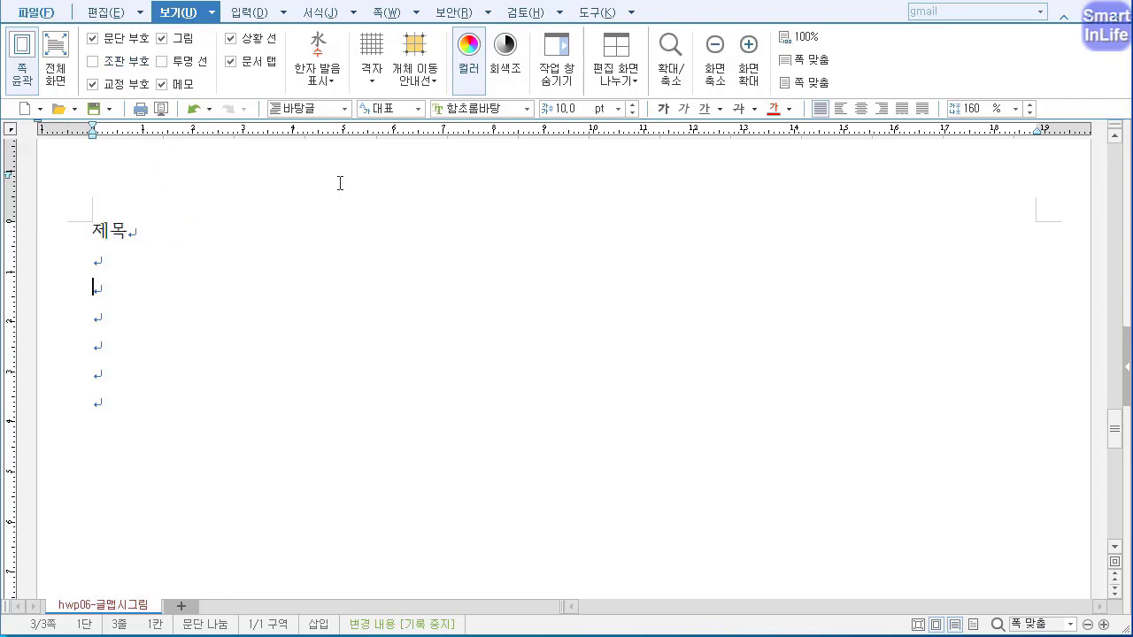
Step: Insert a hyperlink on the Smart InLife picture on page 2 that targets the current document's bookmark 3p제목으로
left_click_drag(1115, 429, 1115, 323)
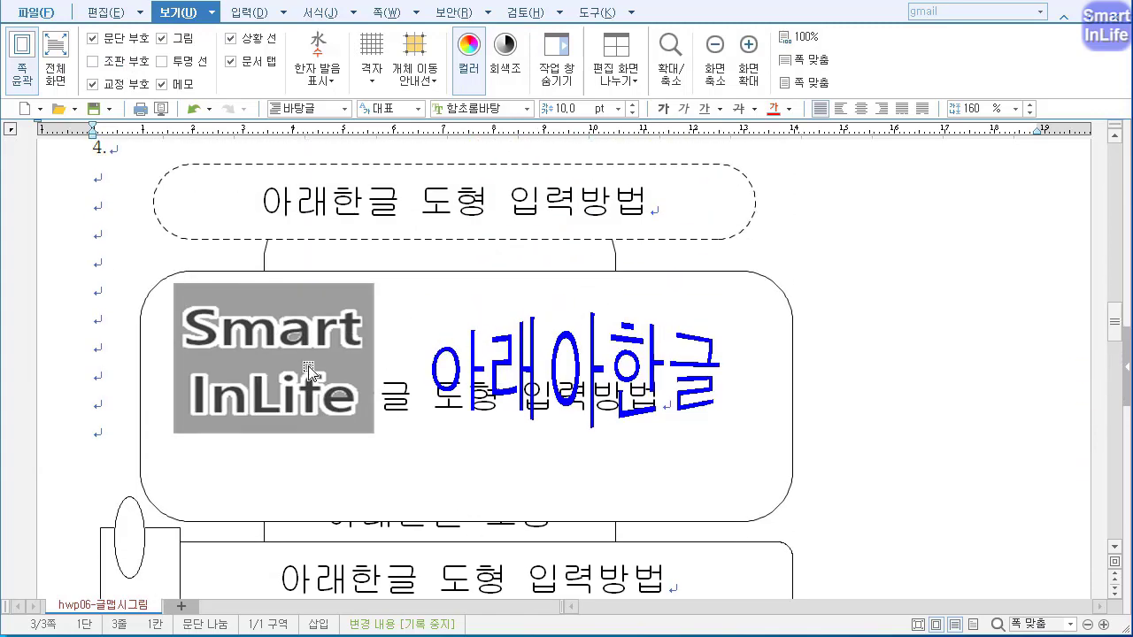
left_click(309, 370)
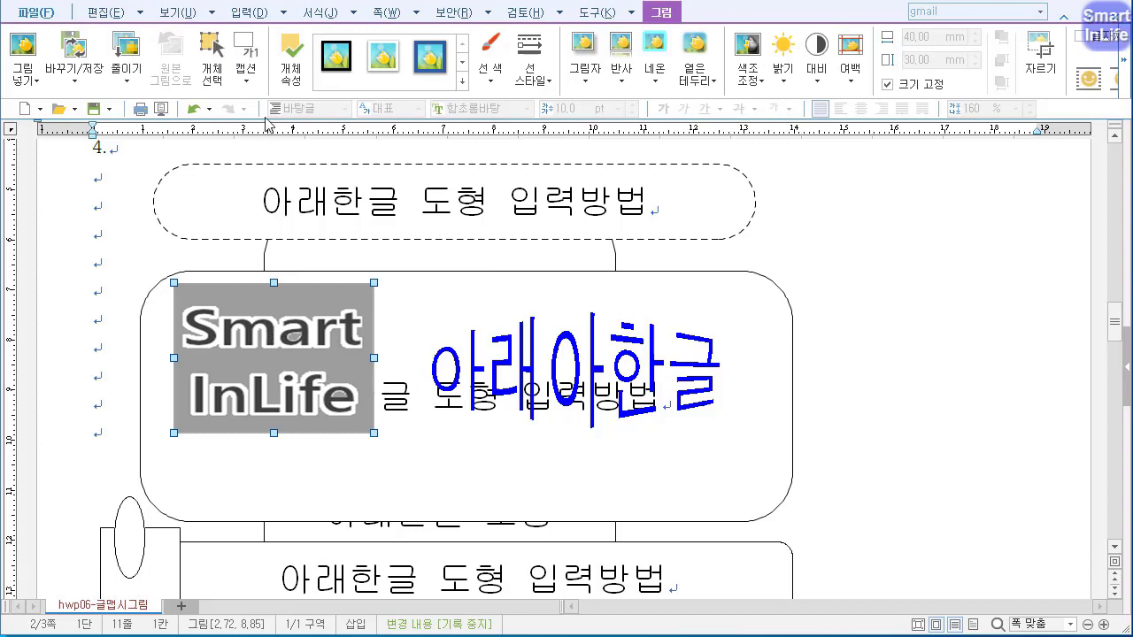
left_click(249, 13)
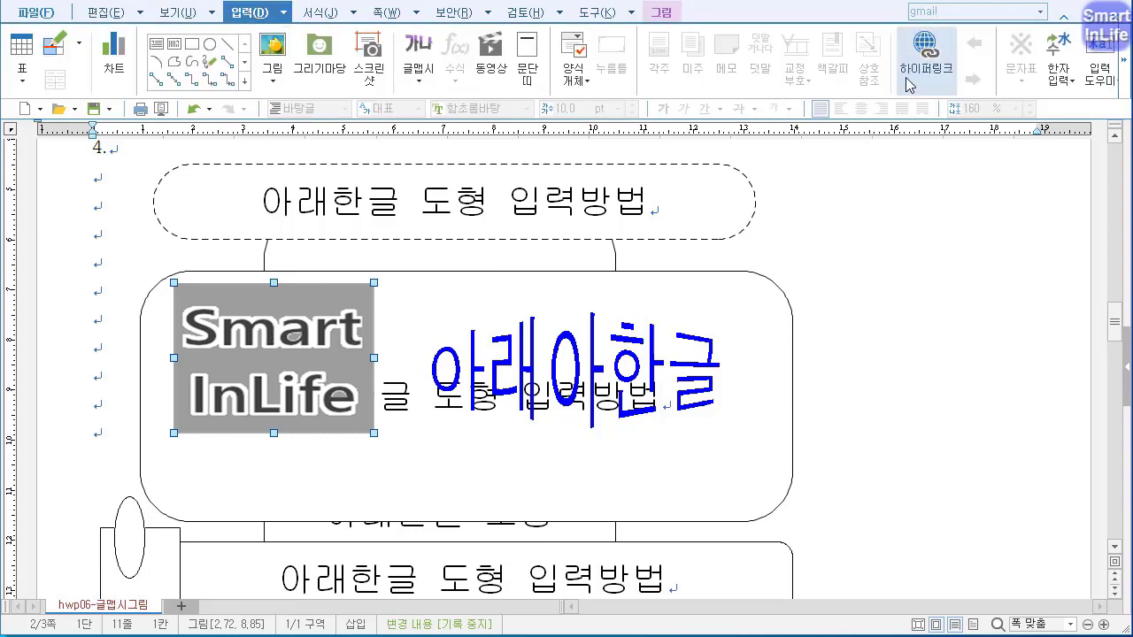
left_click(926, 59)
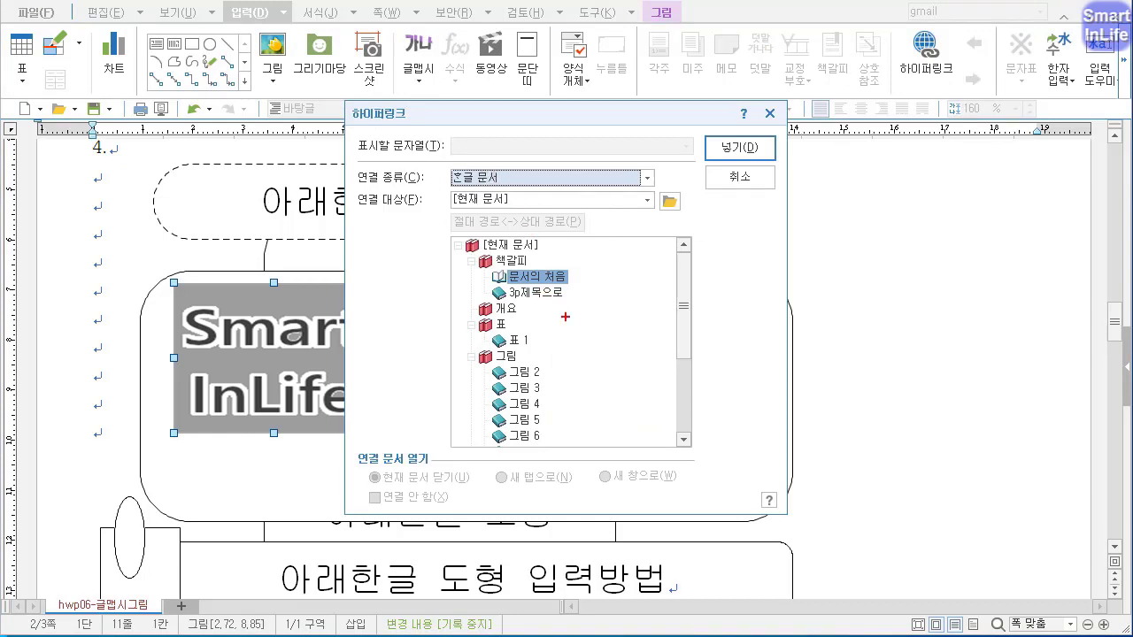
left_click_drag(539, 281, 531, 263)
left_click_drag(549, 307, 513, 311)
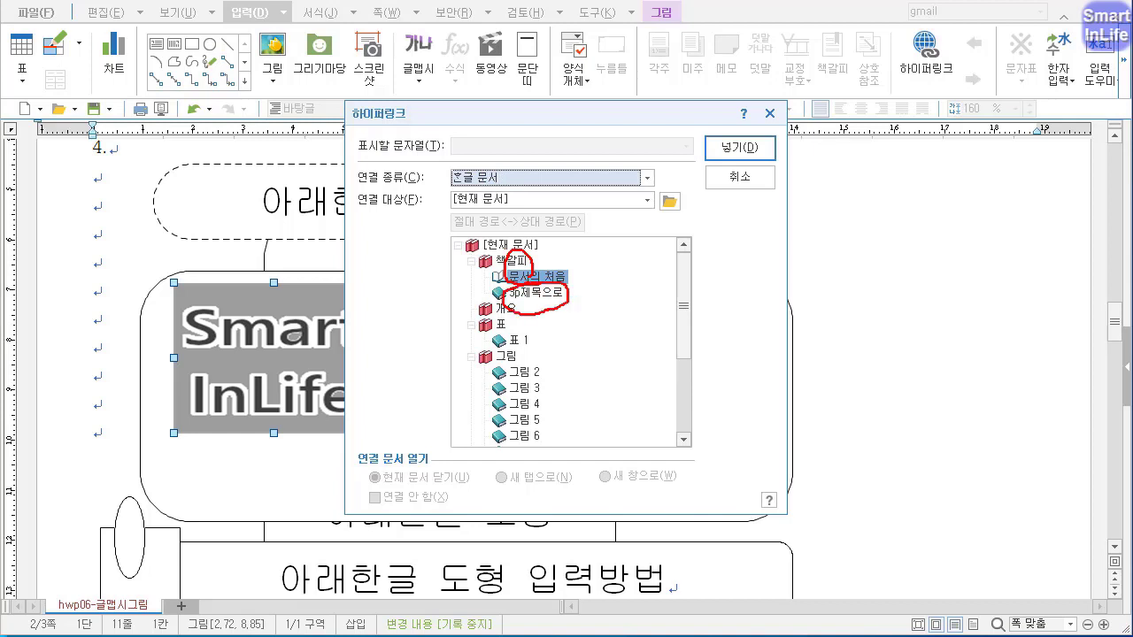
key("Escape")
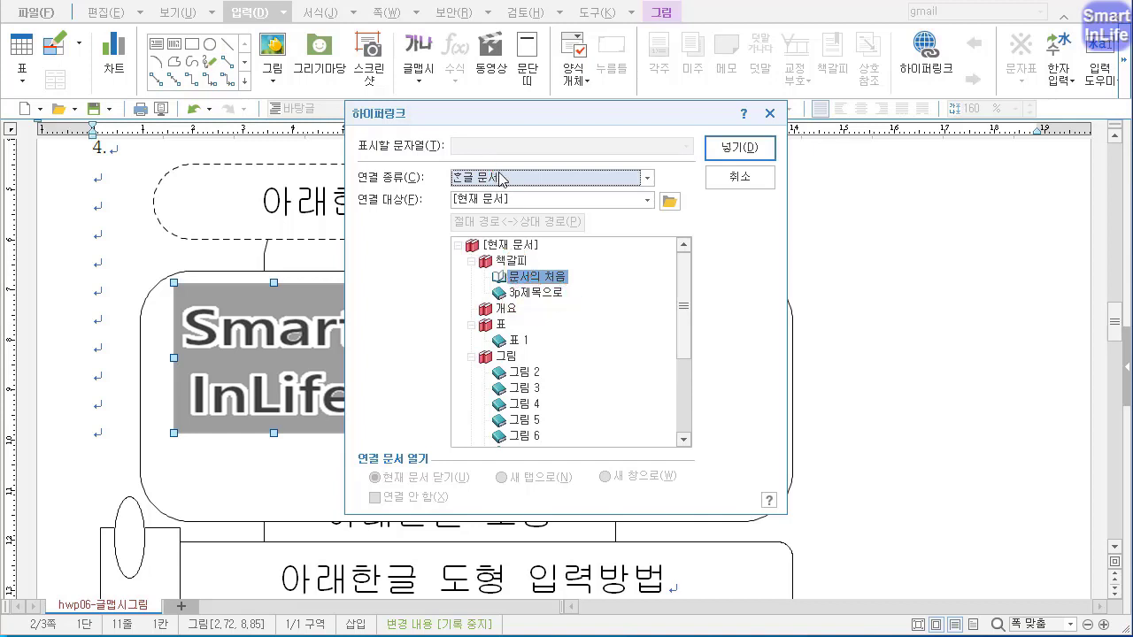
left_click(531, 293)
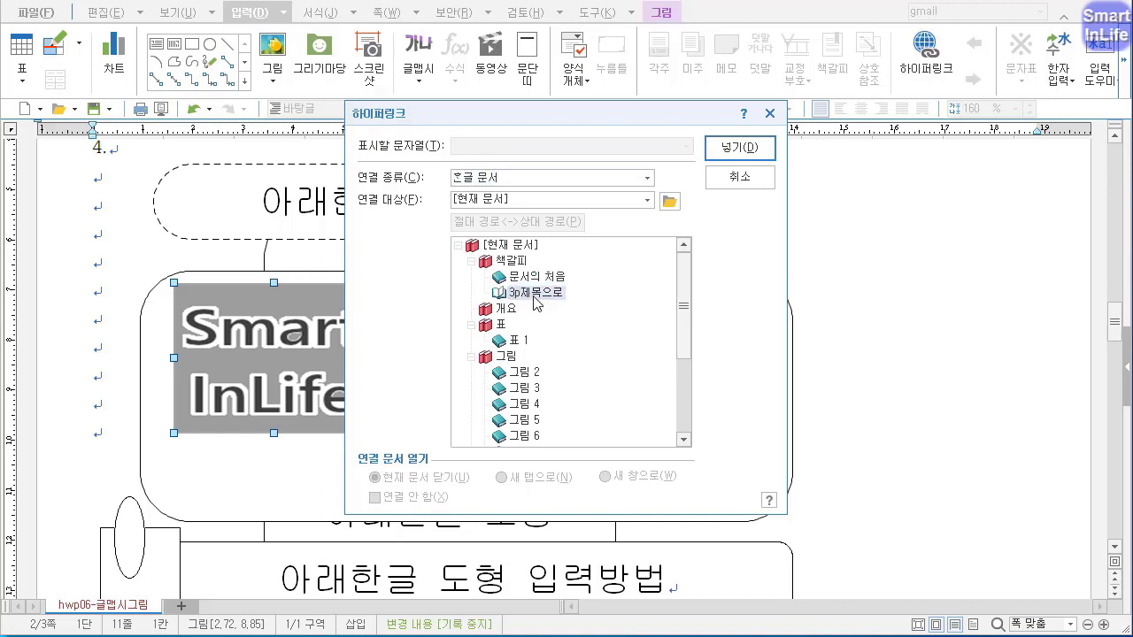
left_click(740, 147)
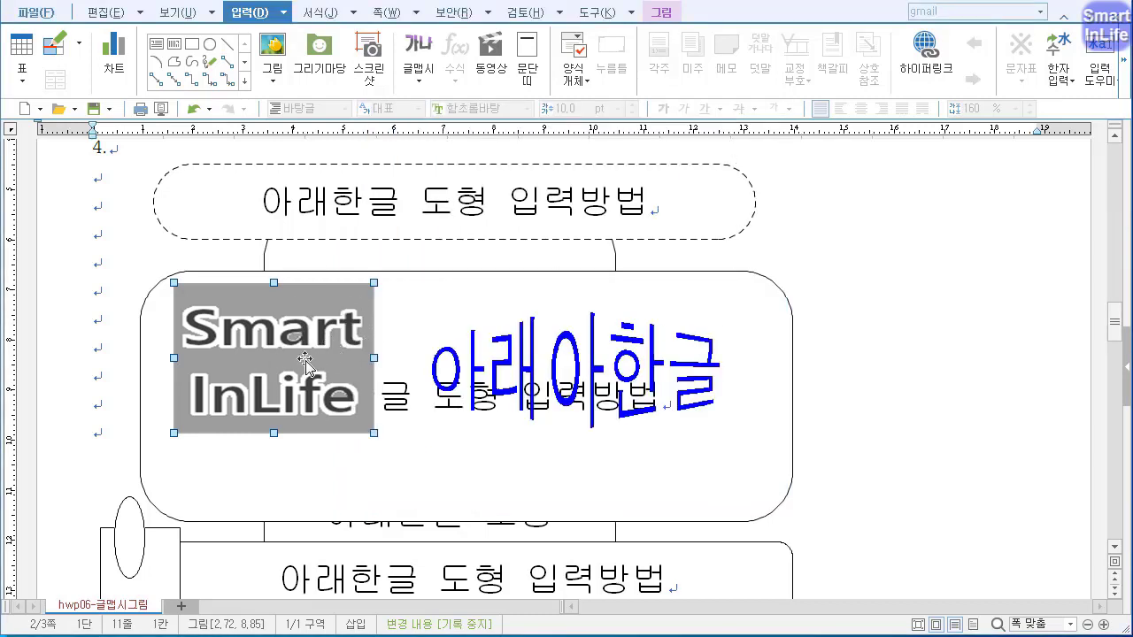
Step: Deselect the picture, follow its hyperlink to 제목 on page 3 to test it, and return to the picture
left_click(111, 210)
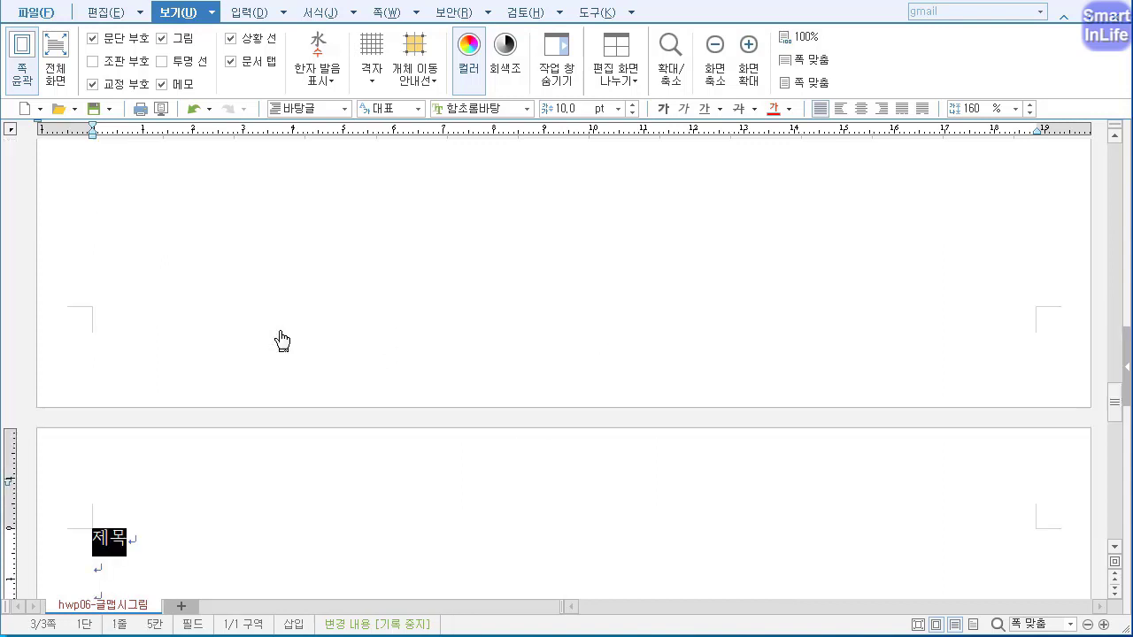
left_click(141, 539)
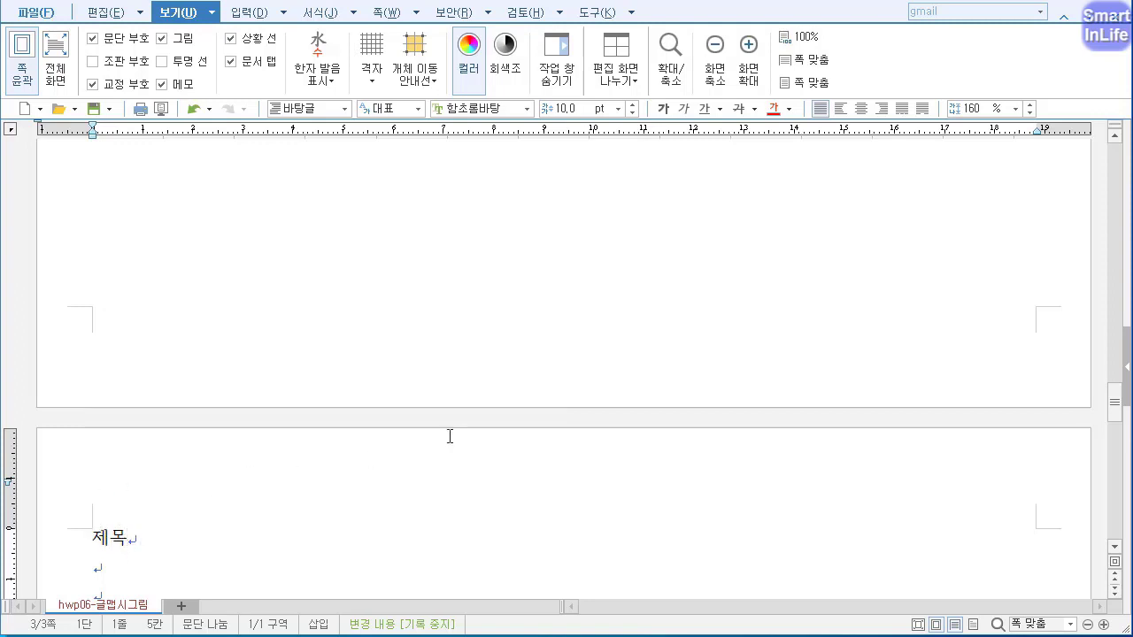
left_click_drag(1114, 403, 1121, 341)
left_click(1118, 335)
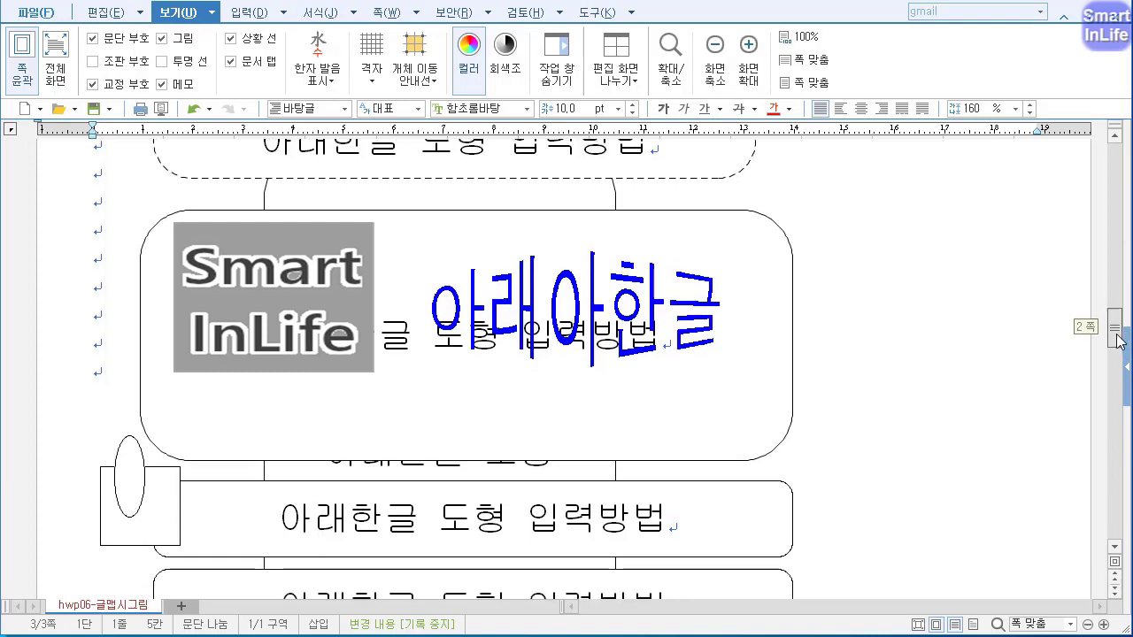
left_click_drag(1120, 341, 1117, 438)
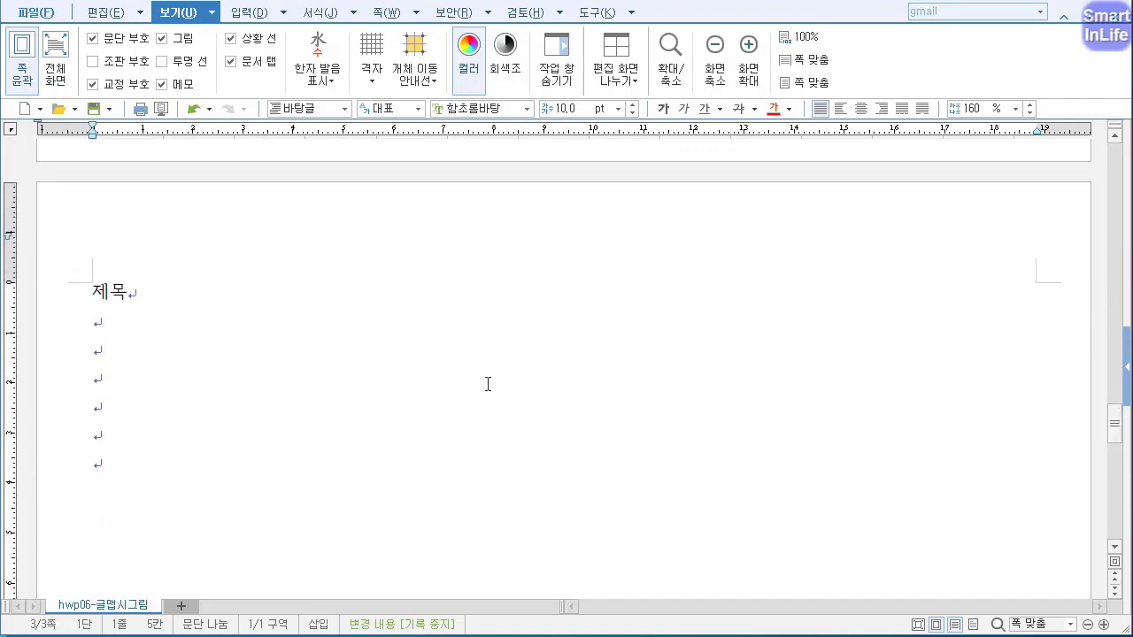
left_click_drag(92, 299, 193, 473)
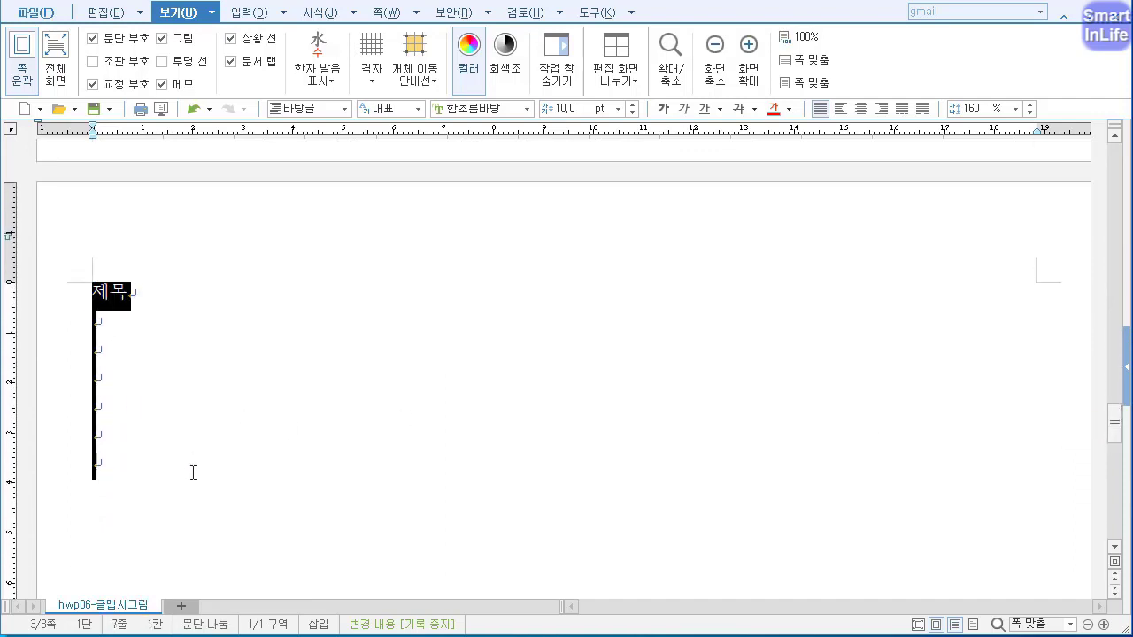
key("F6")
key("Escape")
left_click_drag(1115, 414, 1118, 330)
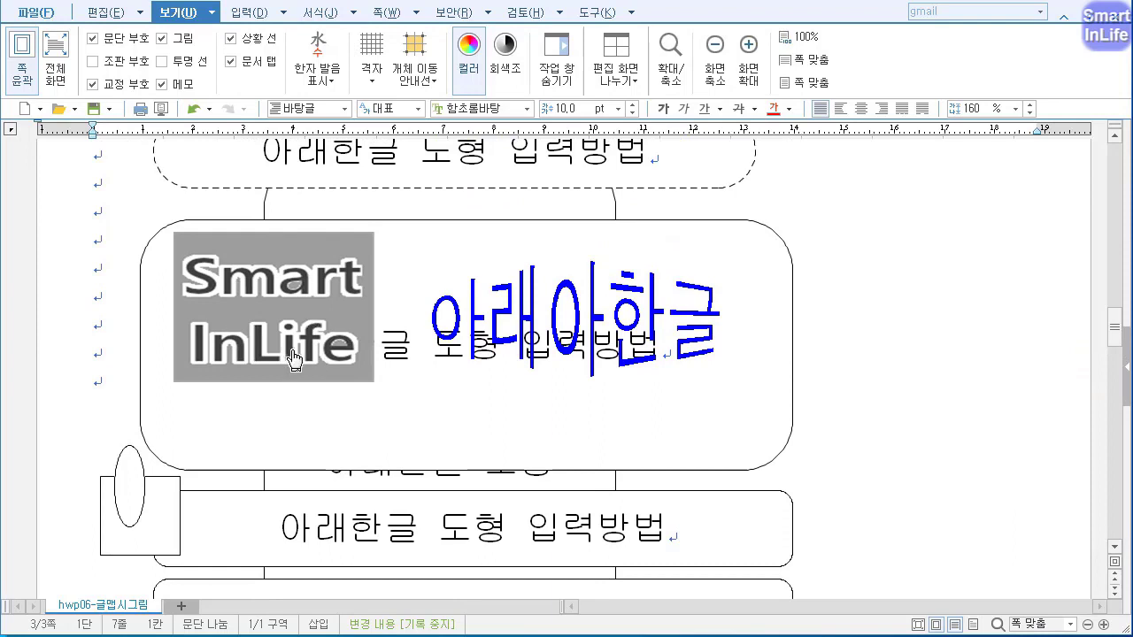
scroll(823, 377, "up", 2)
left_click(822, 356)
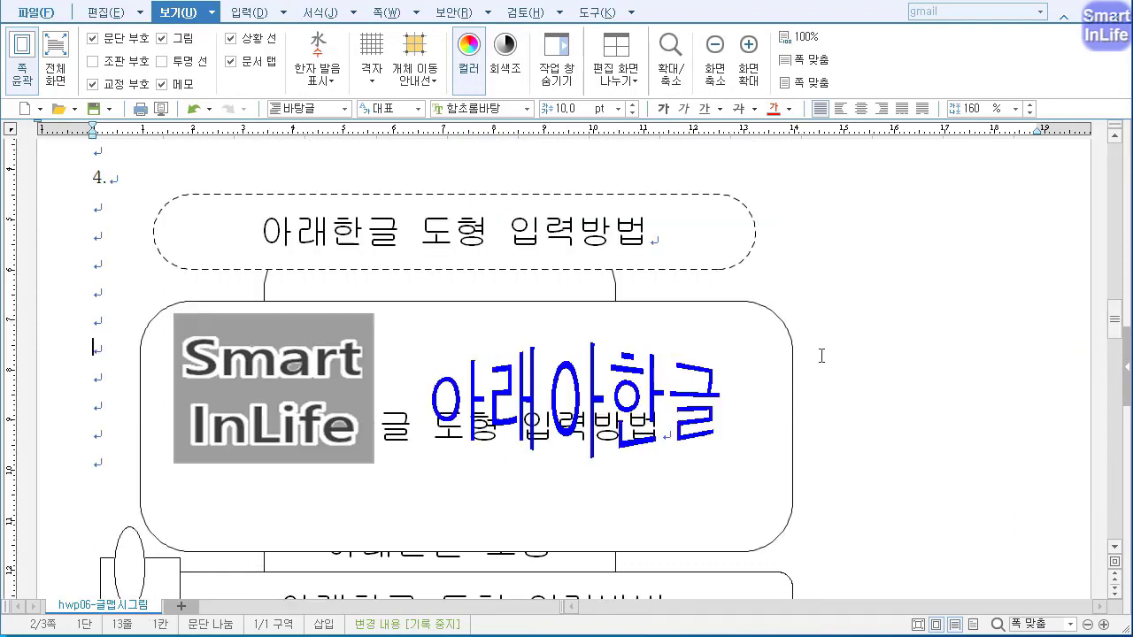